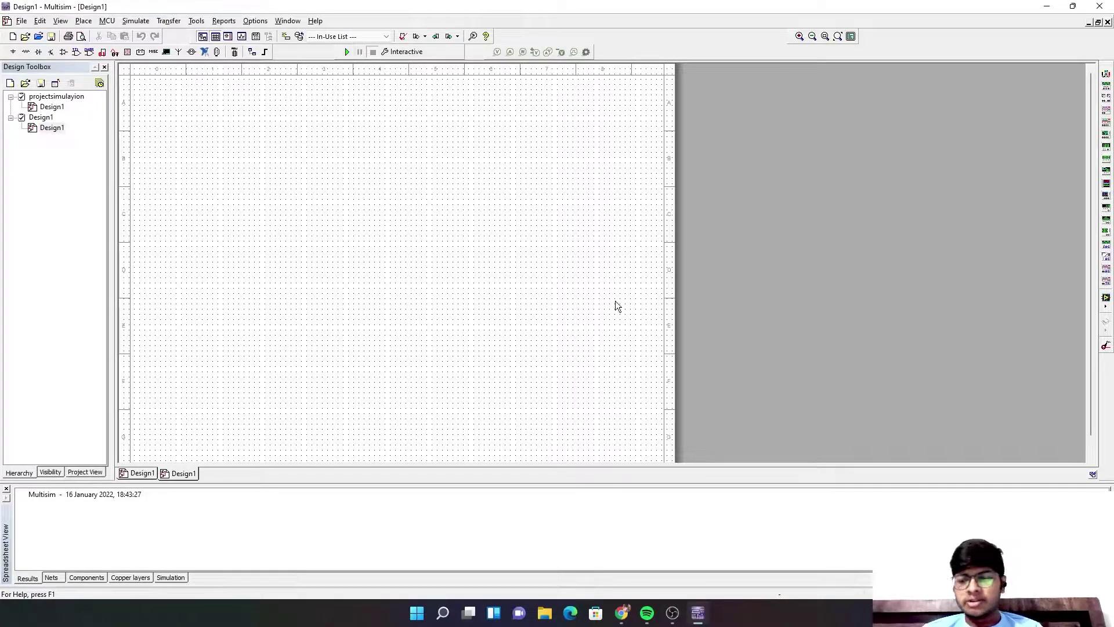
Place two BC547A transistors from the Transistors group side by side in the upper half of the schematic
key(ctrl+w)
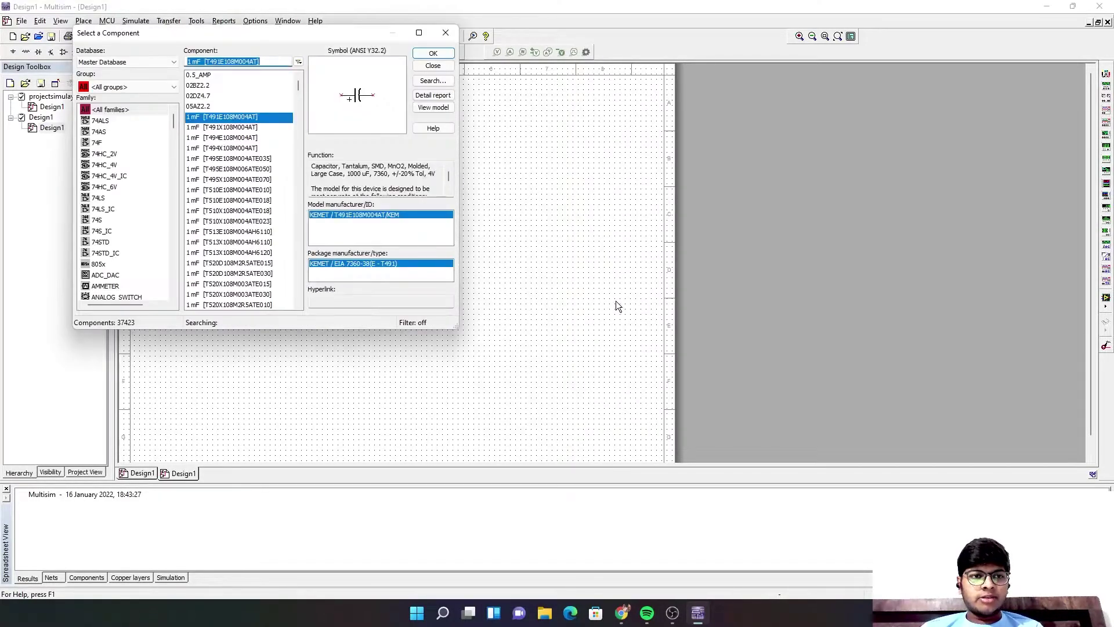
click(148, 90)
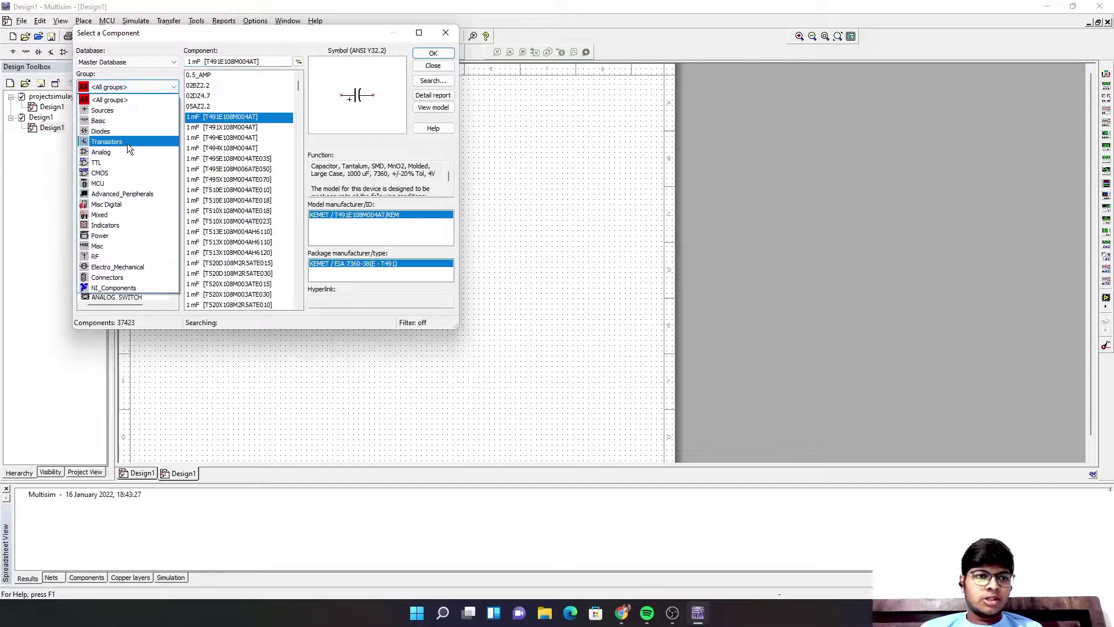
click(127, 144)
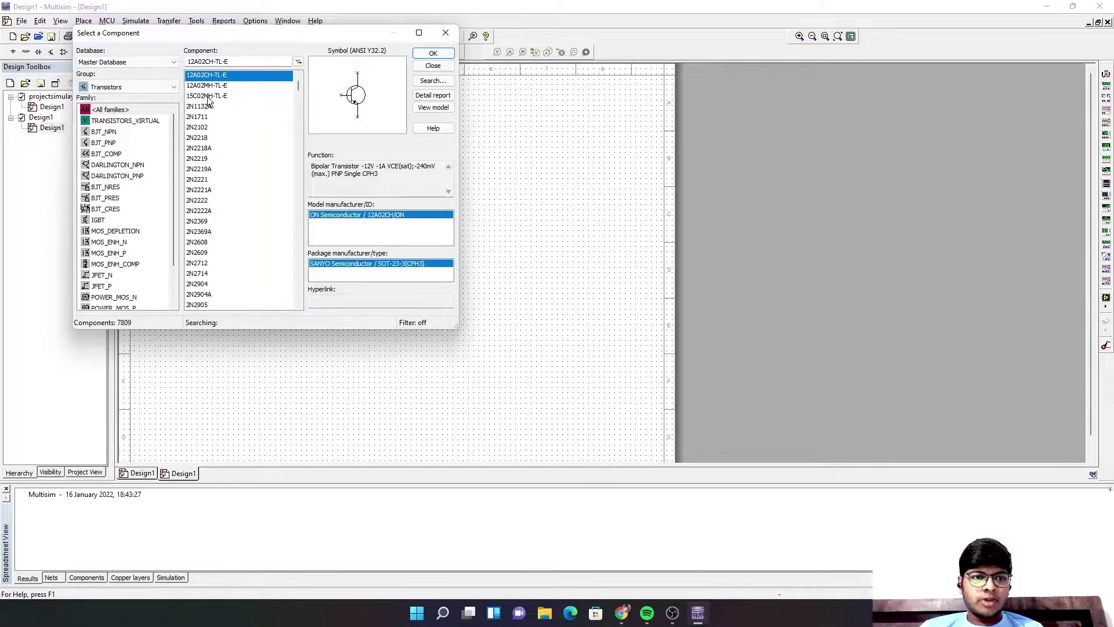
click(236, 61)
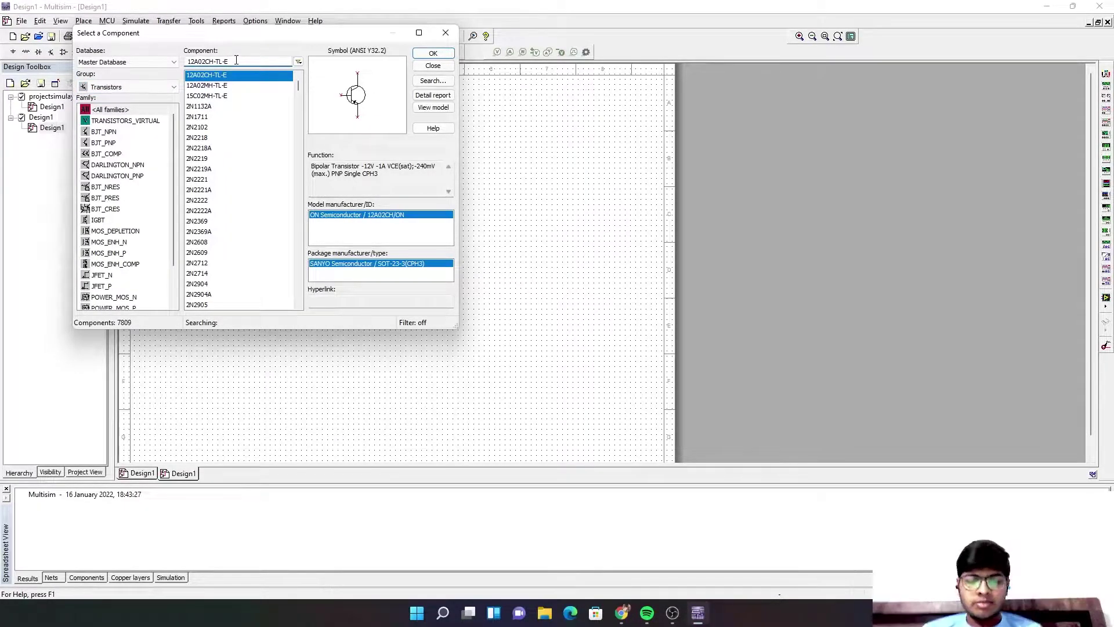
key(ctrl+a)
key(BackSpace)
text(BC)
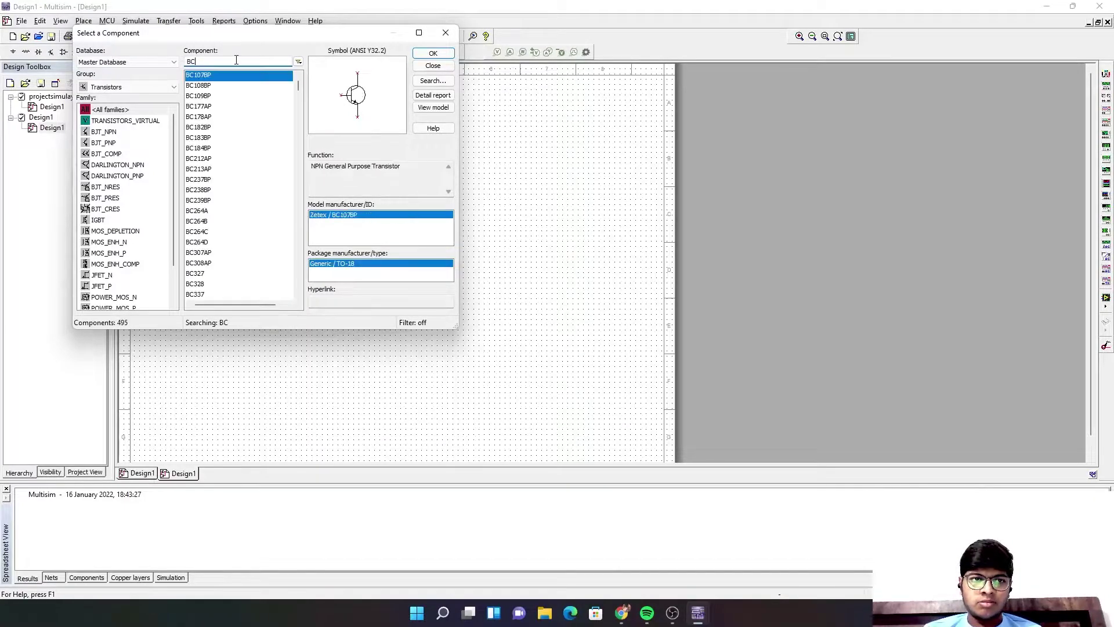
text(547)
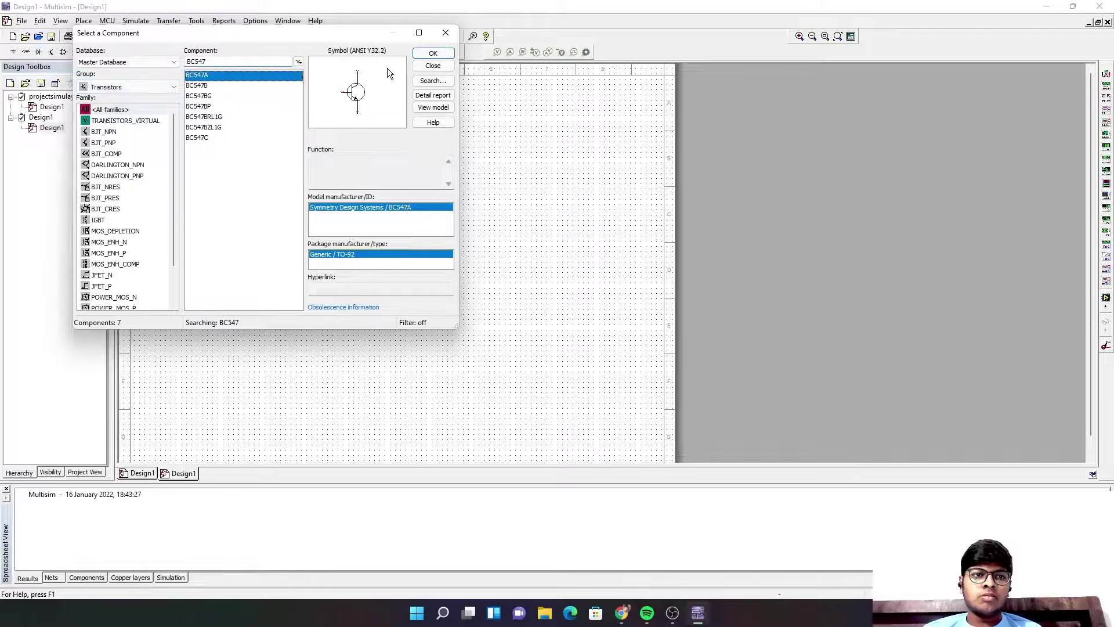
click(434, 53)
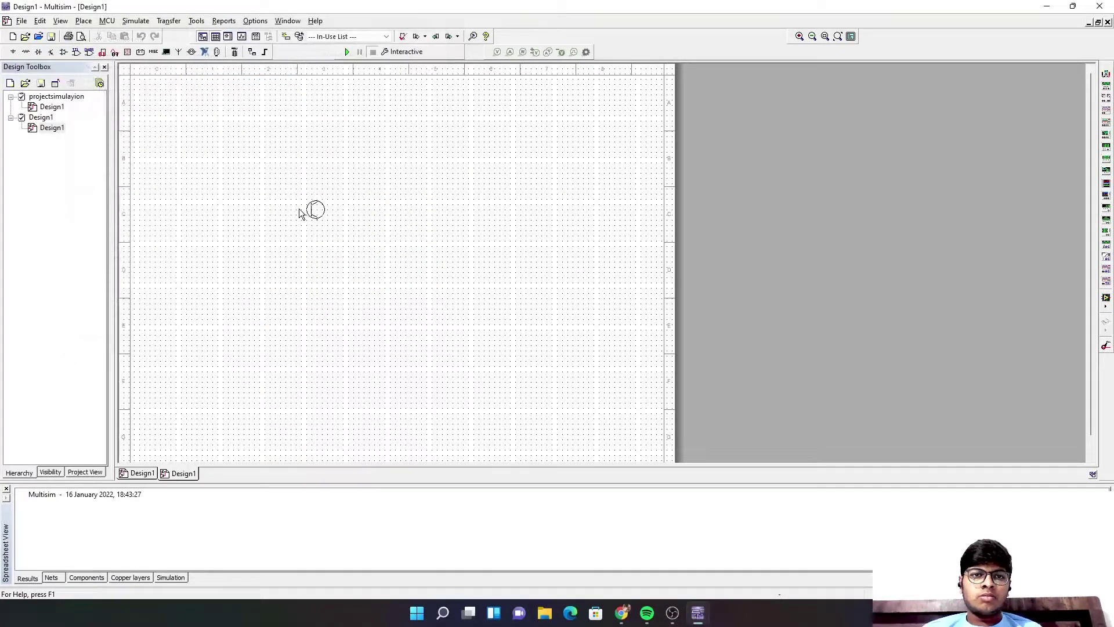
click(270, 214)
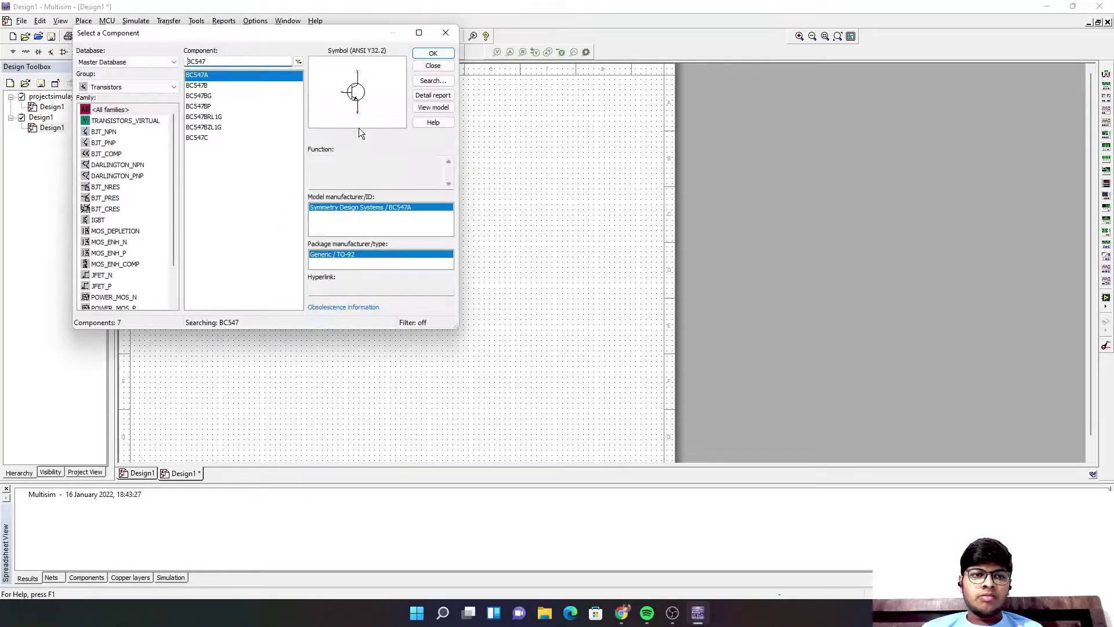
click(434, 54)
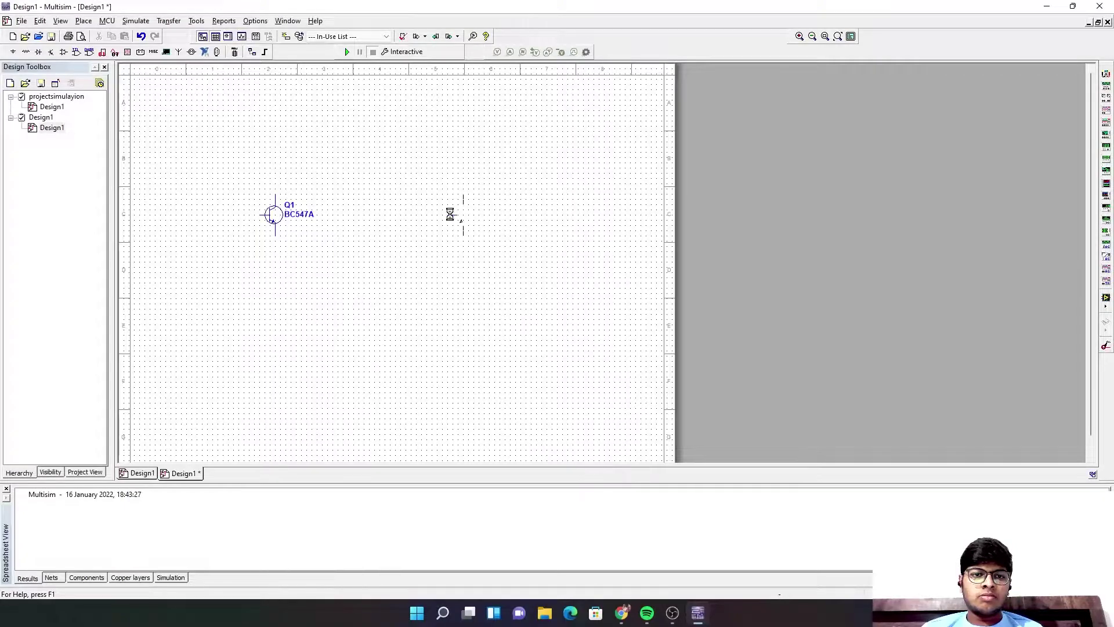
click(448, 215)
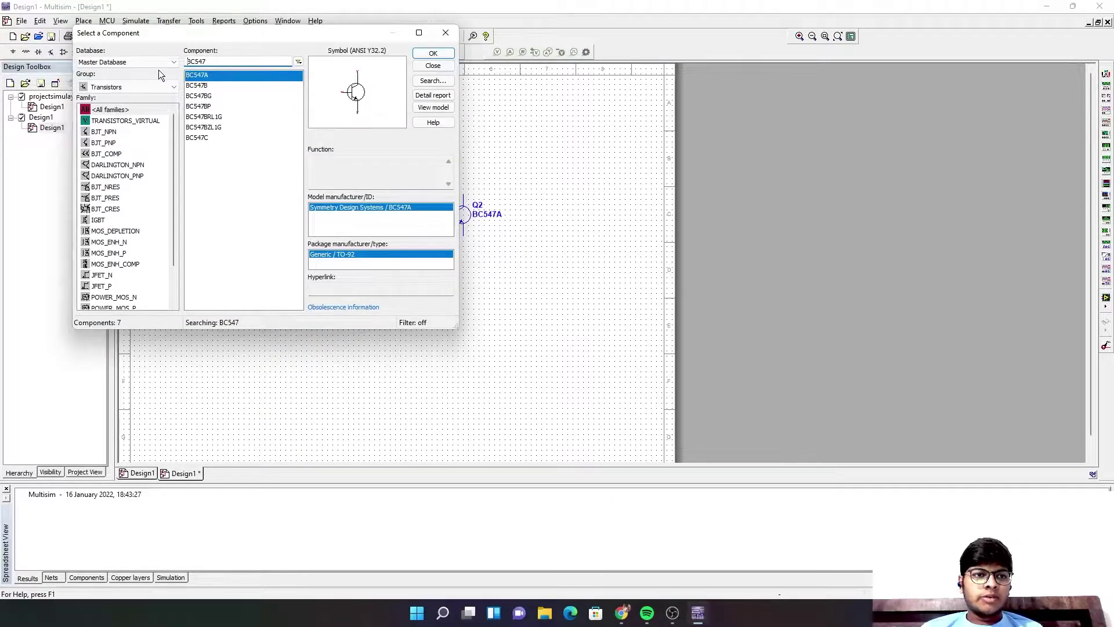
Place a DC_POWER source above and to the right of Q2, and a GROUND symbol below and between the transistors
click(149, 85)
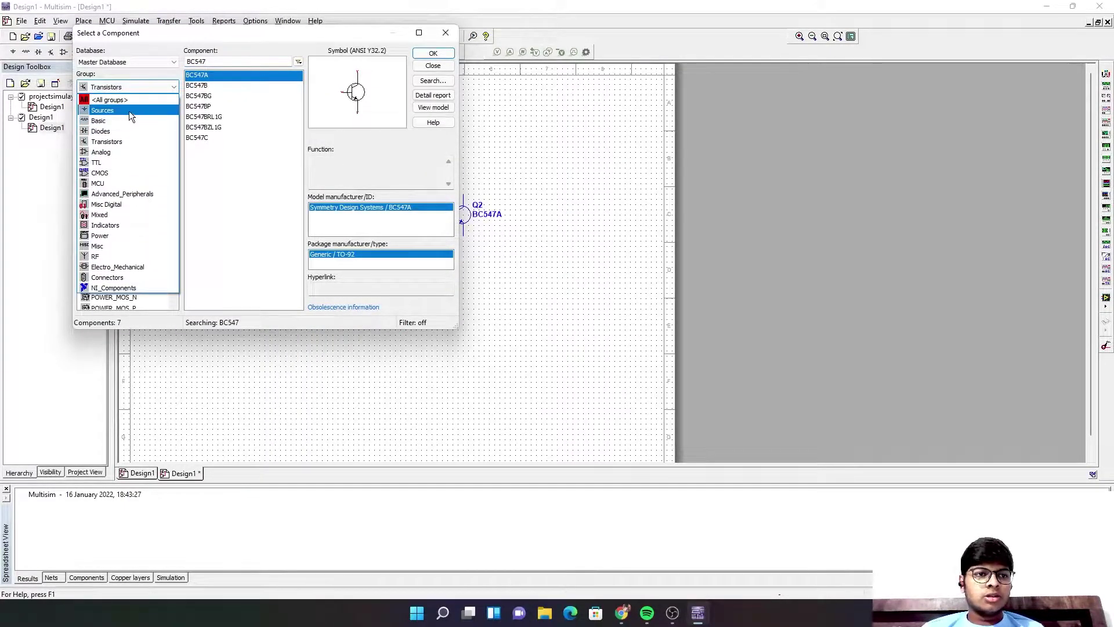
click(129, 111)
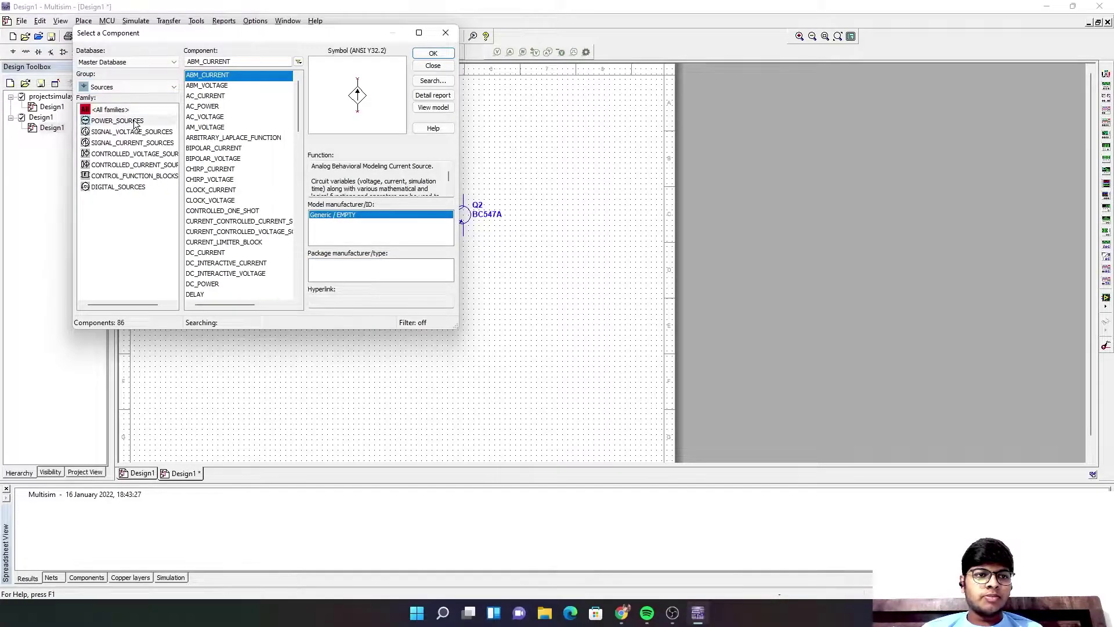
click(135, 122)
click(207, 86)
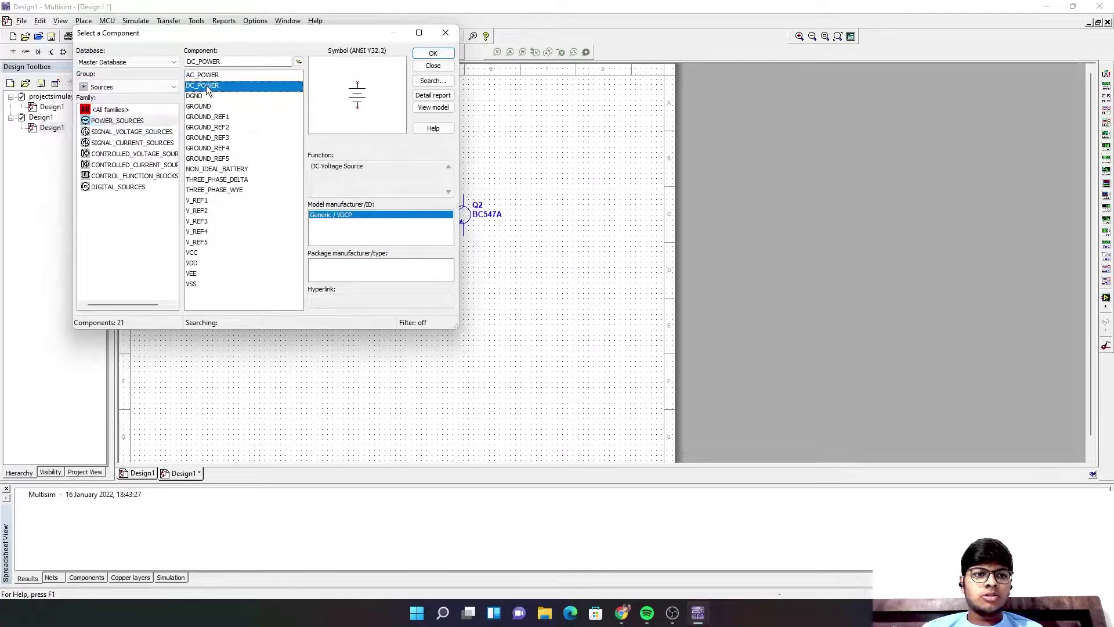
double_click(206, 85)
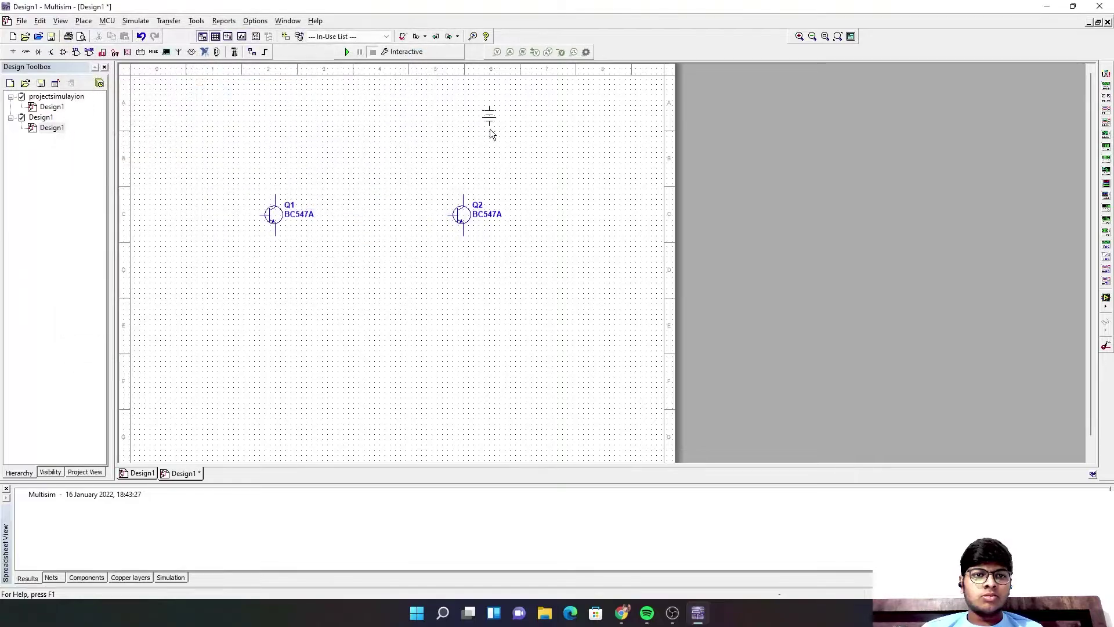
click(516, 149)
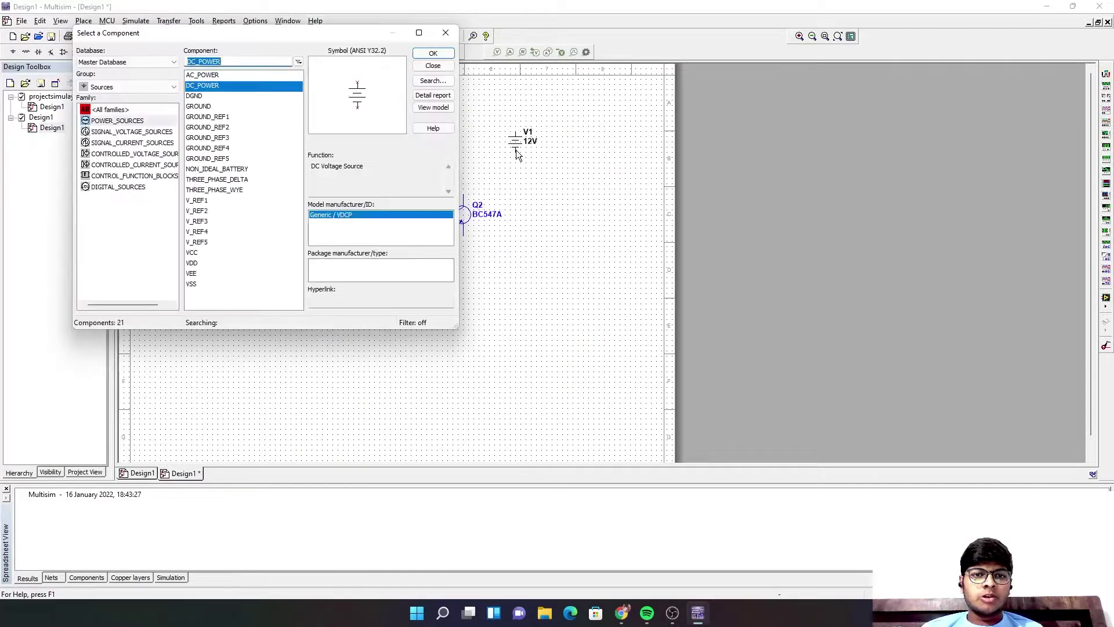
double_click(212, 107)
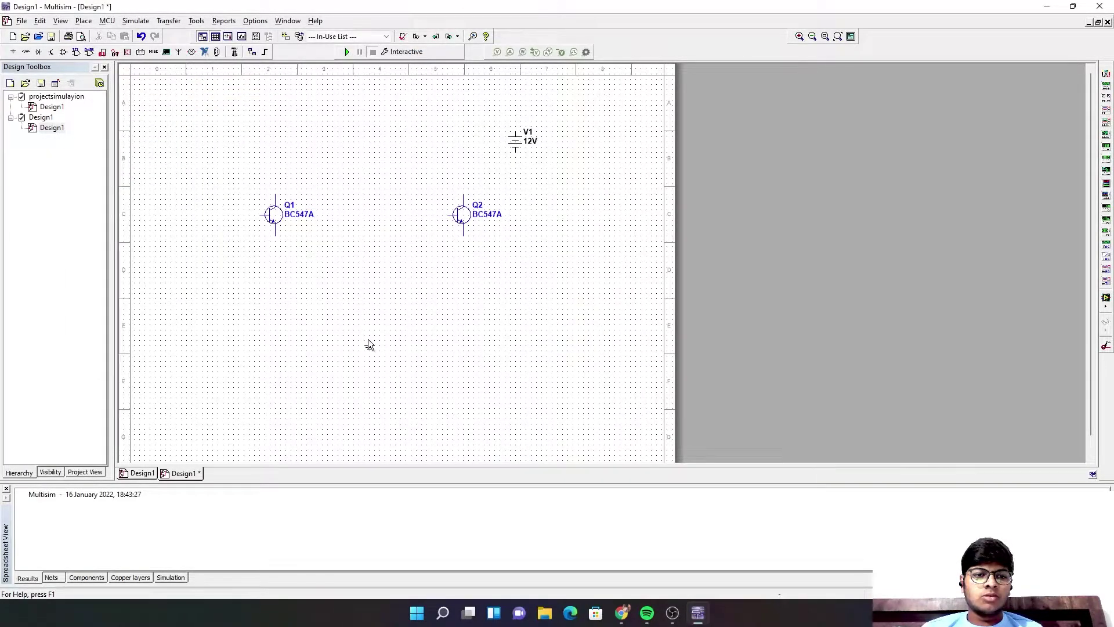
click(369, 345)
Place an SPDT switch from the Basic group's SWITCH family below transistor Q1, to the left of the ground symbol
click(135, 88)
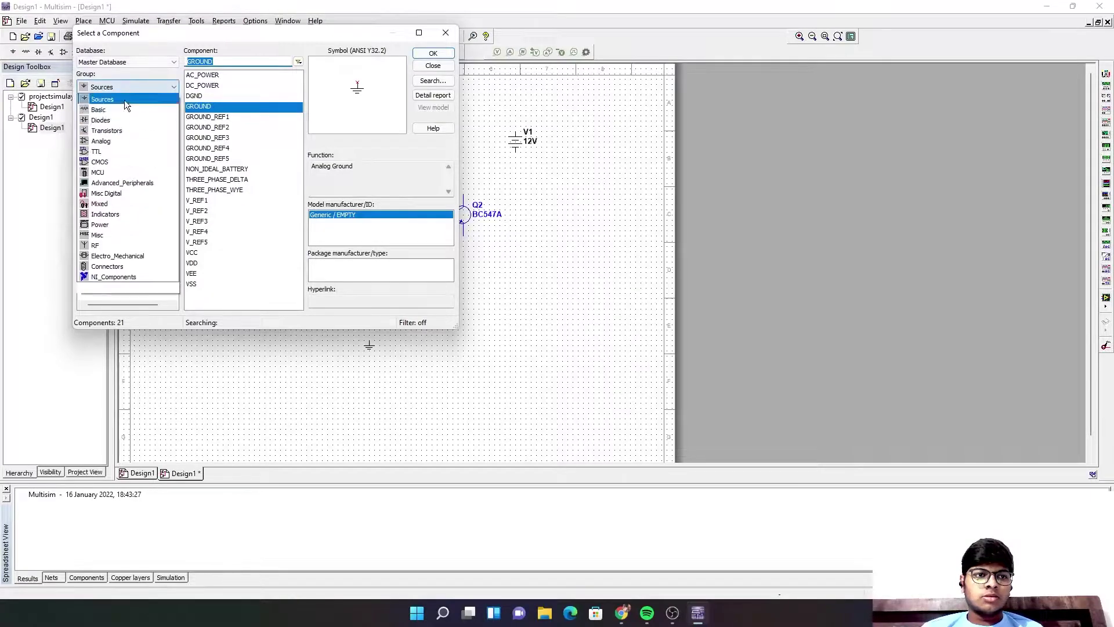
click(116, 110)
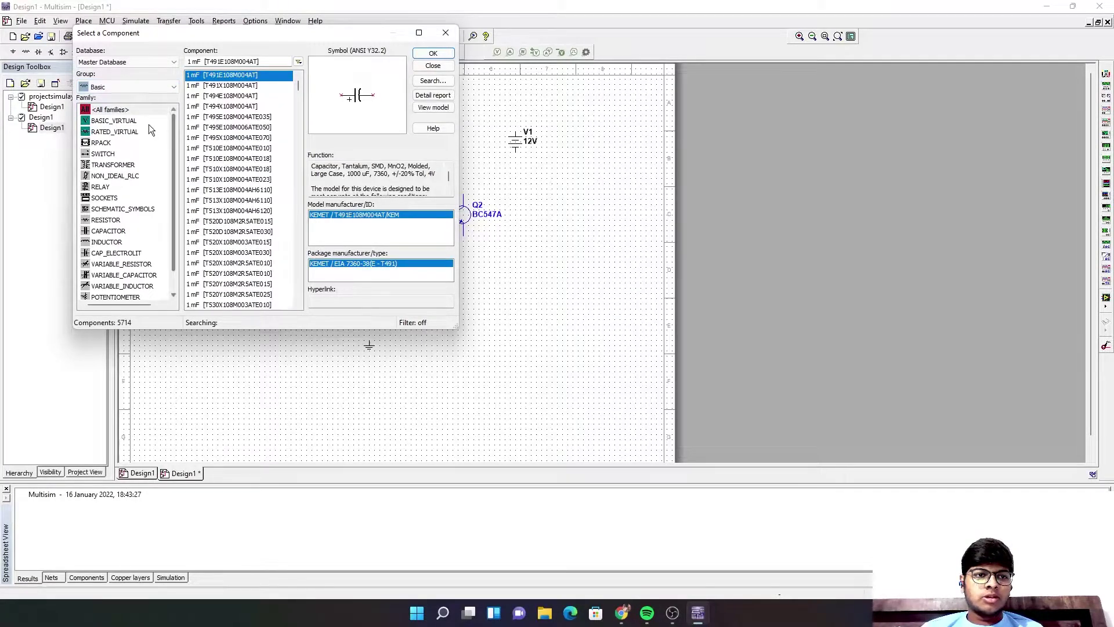
click(120, 153)
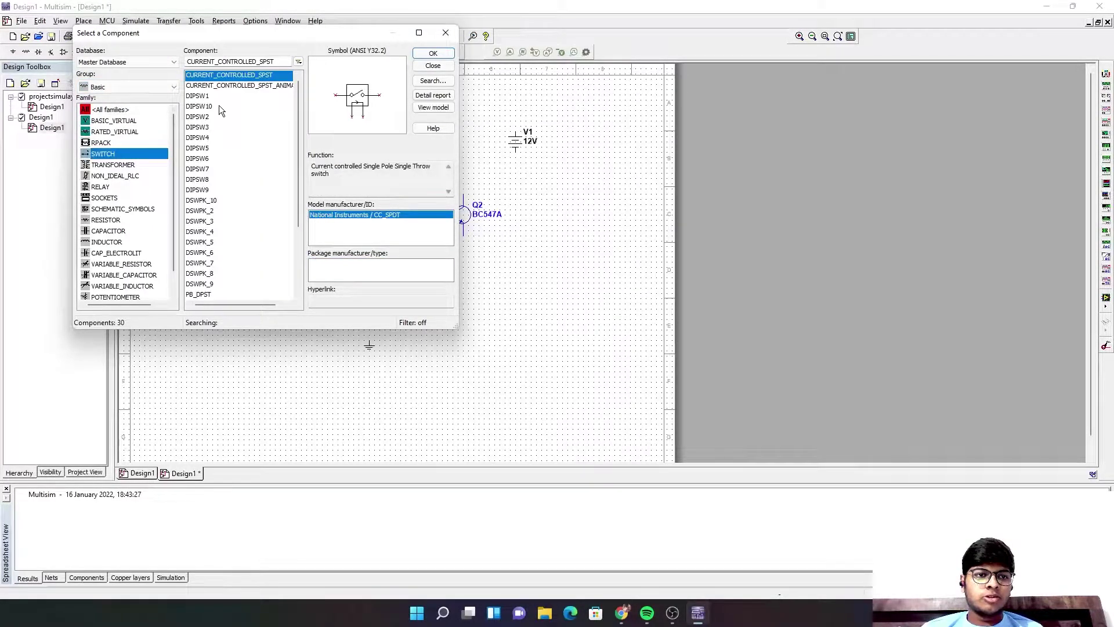
scroll(231, 160, down, 2)
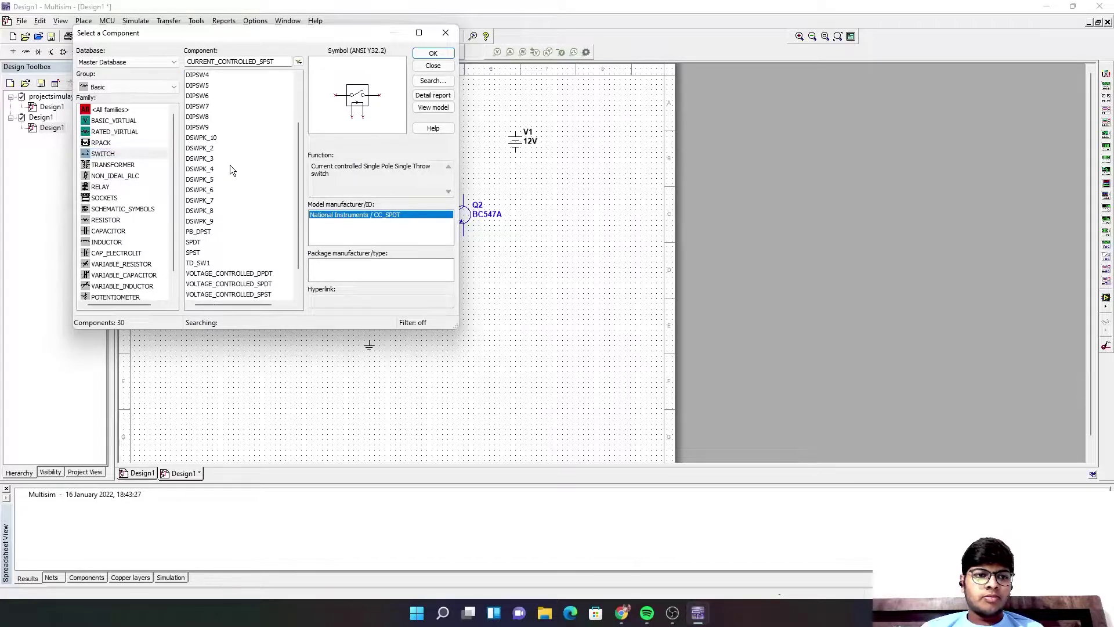
scroll(230, 165, down, 1)
click(197, 211)
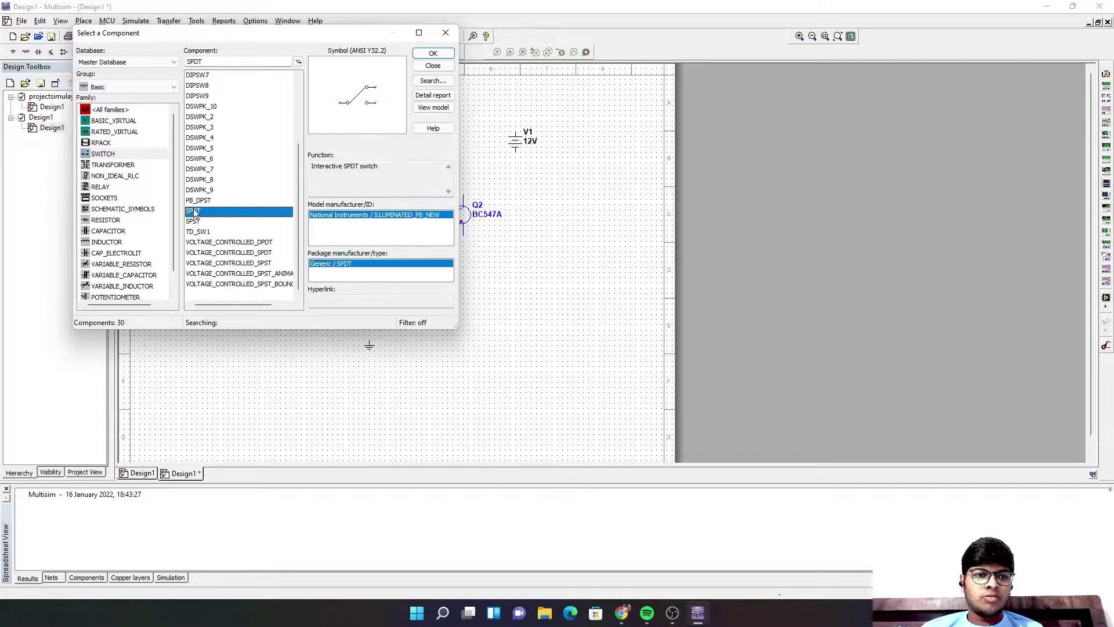
click(431, 54)
click(273, 347)
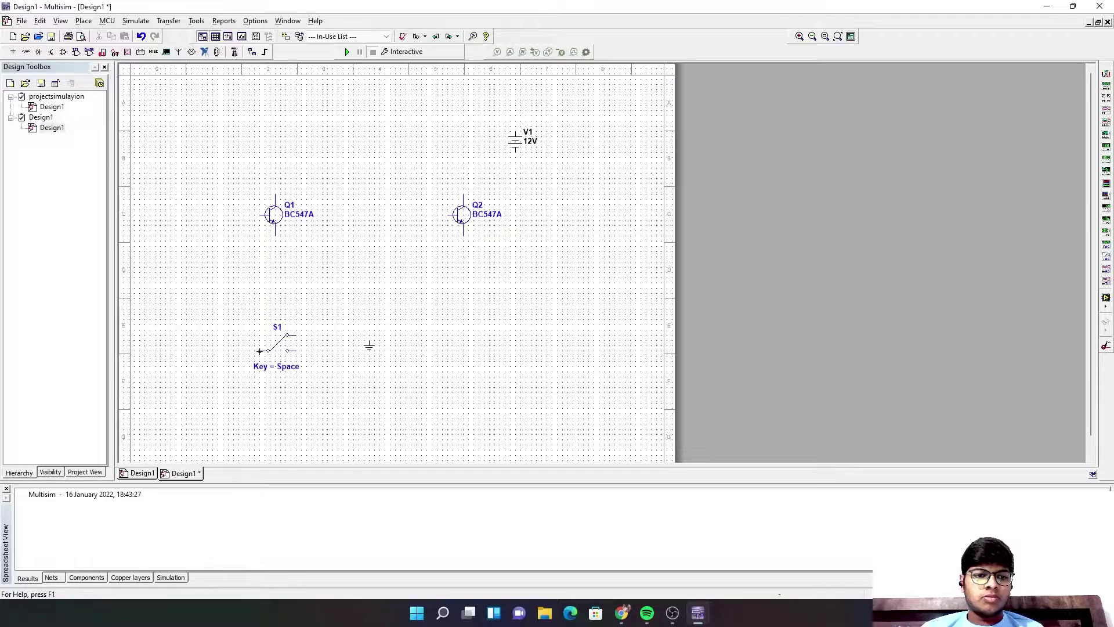
Place a 1k resistor from the RESISTOR family above and between the transistors, and finish placing components
click(144, 86)
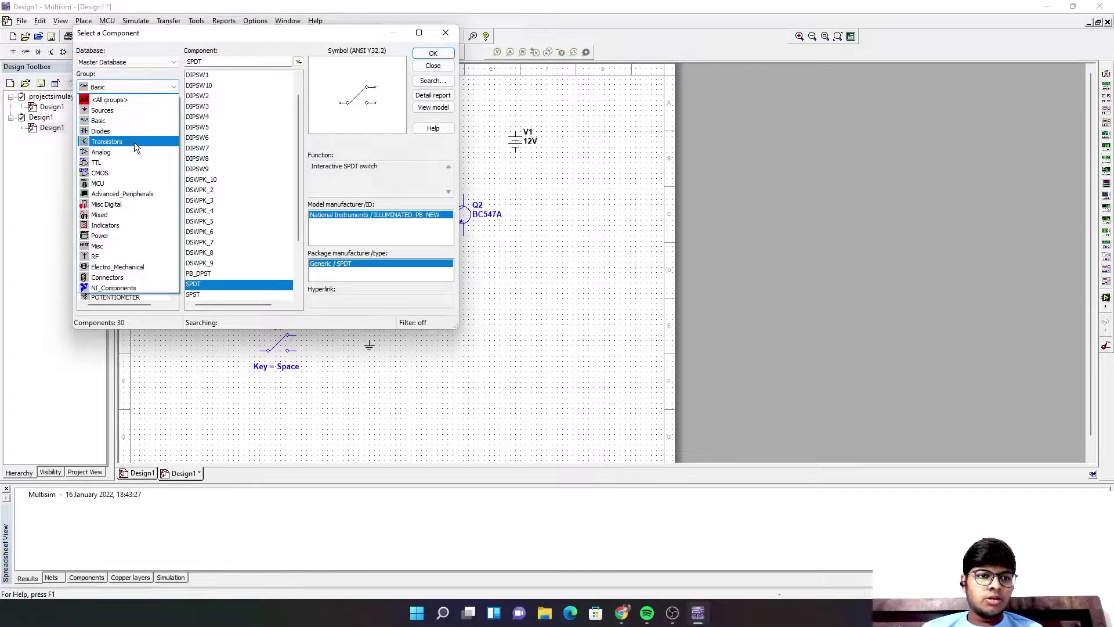
click(257, 30)
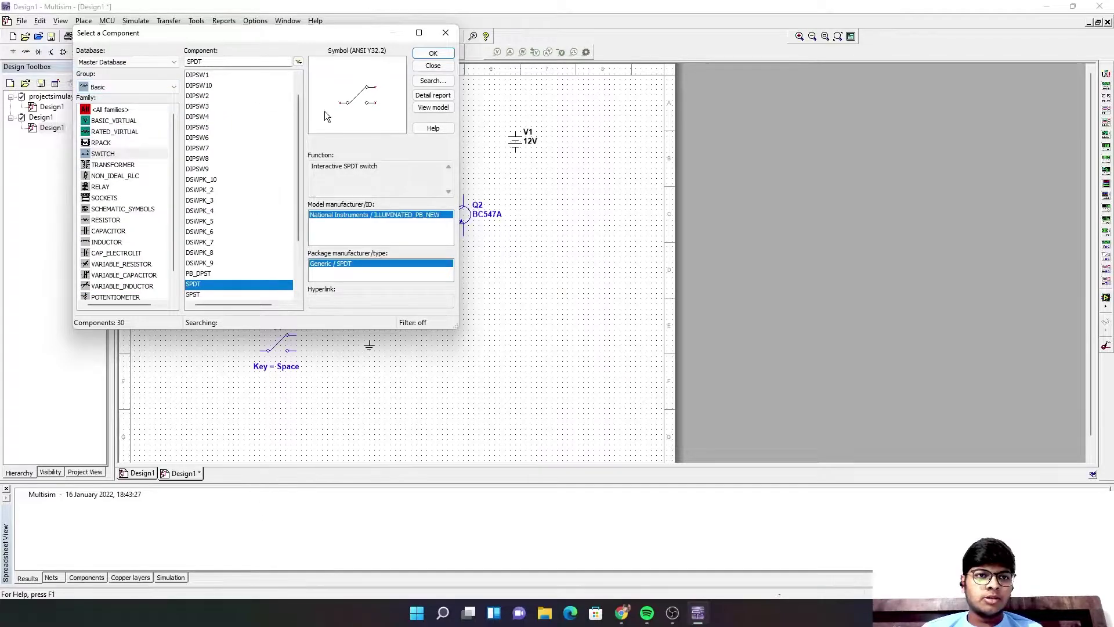
drag(297, 38, 294, 77)
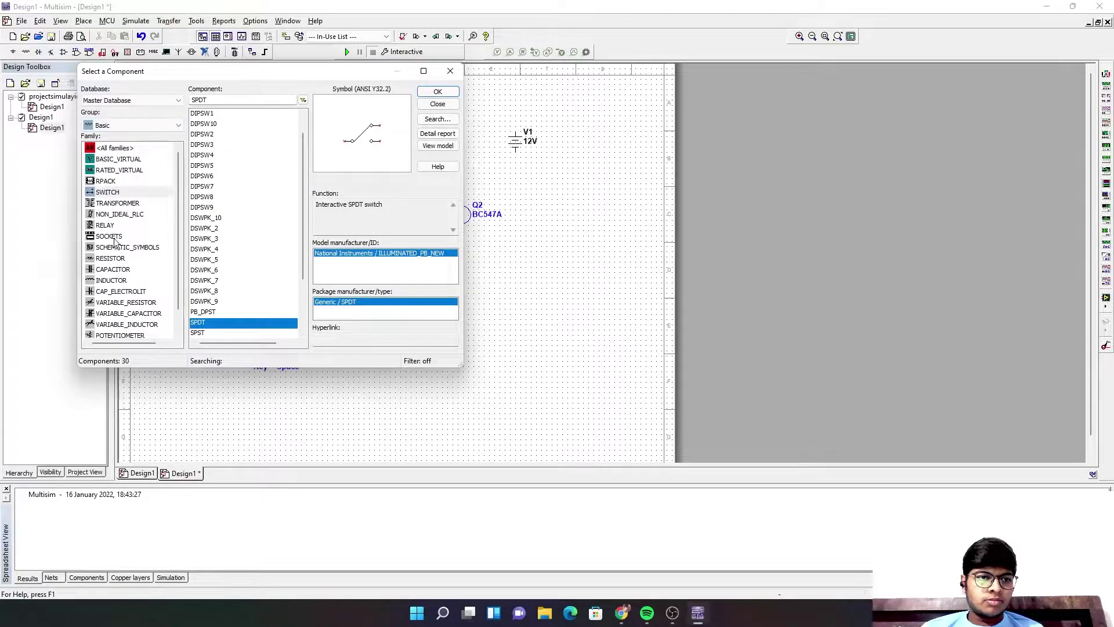
click(114, 258)
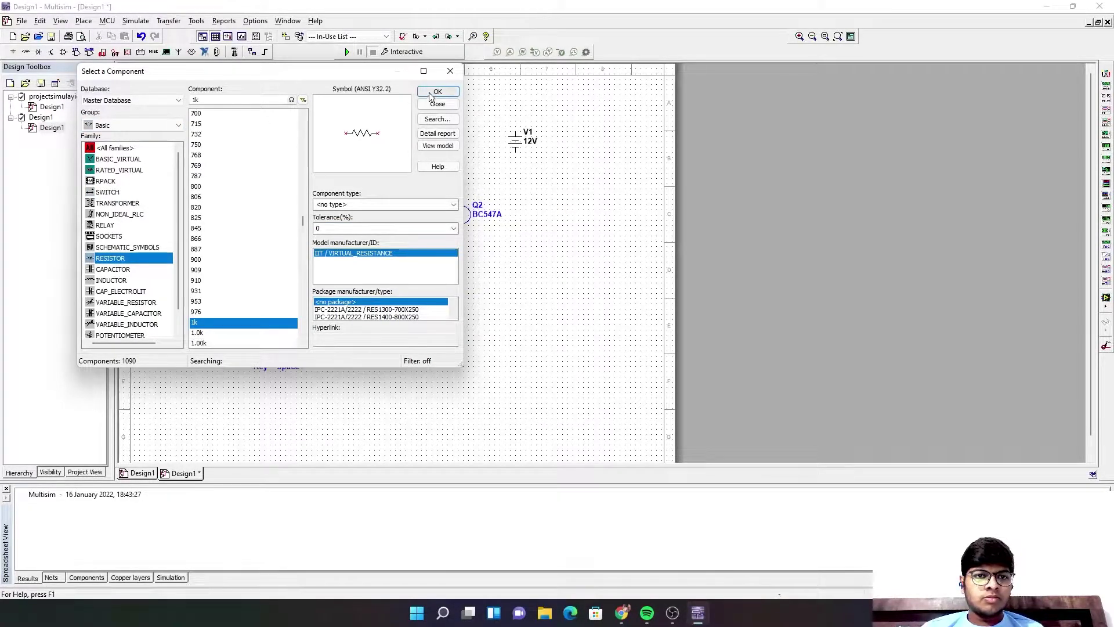
click(437, 92)
click(319, 131)
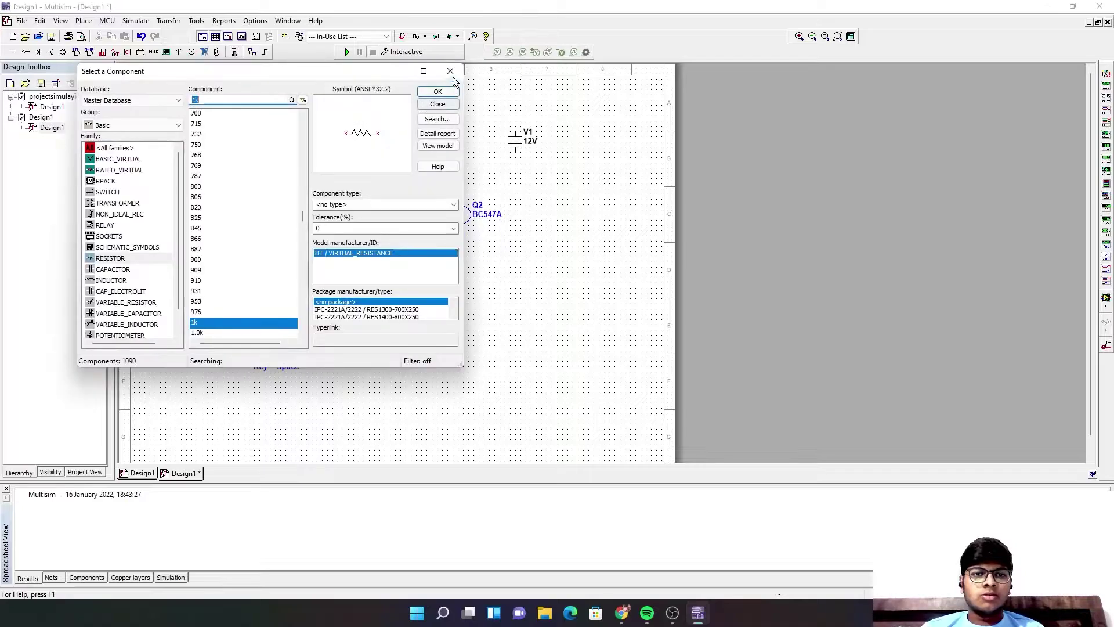
click(453, 73)
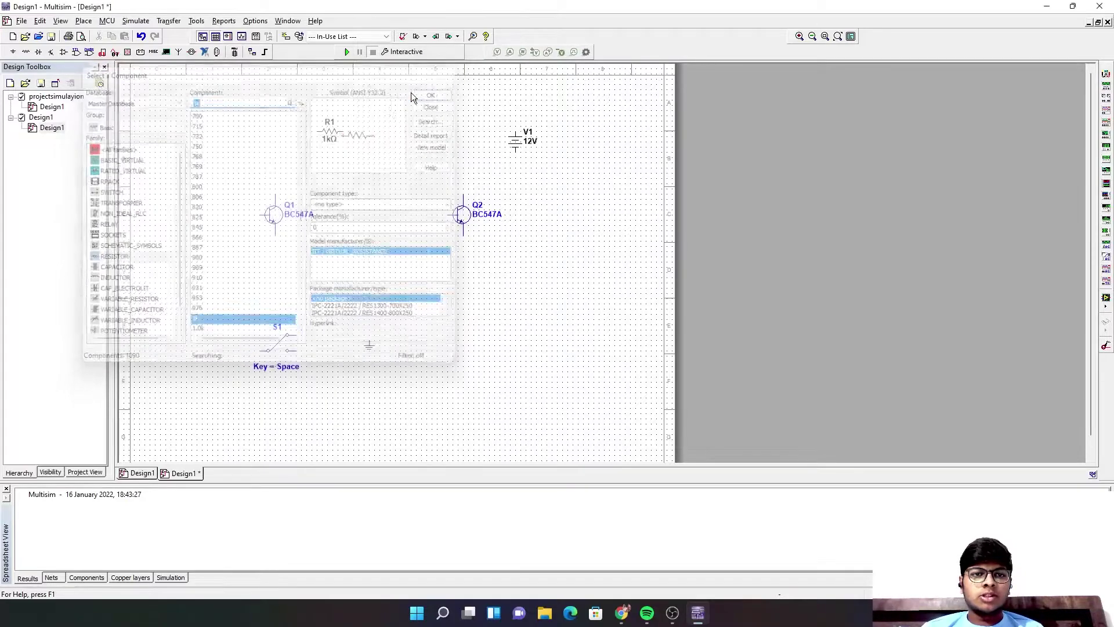
Move transistor Q1 slightly left and Q2 slightly right, keeping both at the same height
click(274, 216)
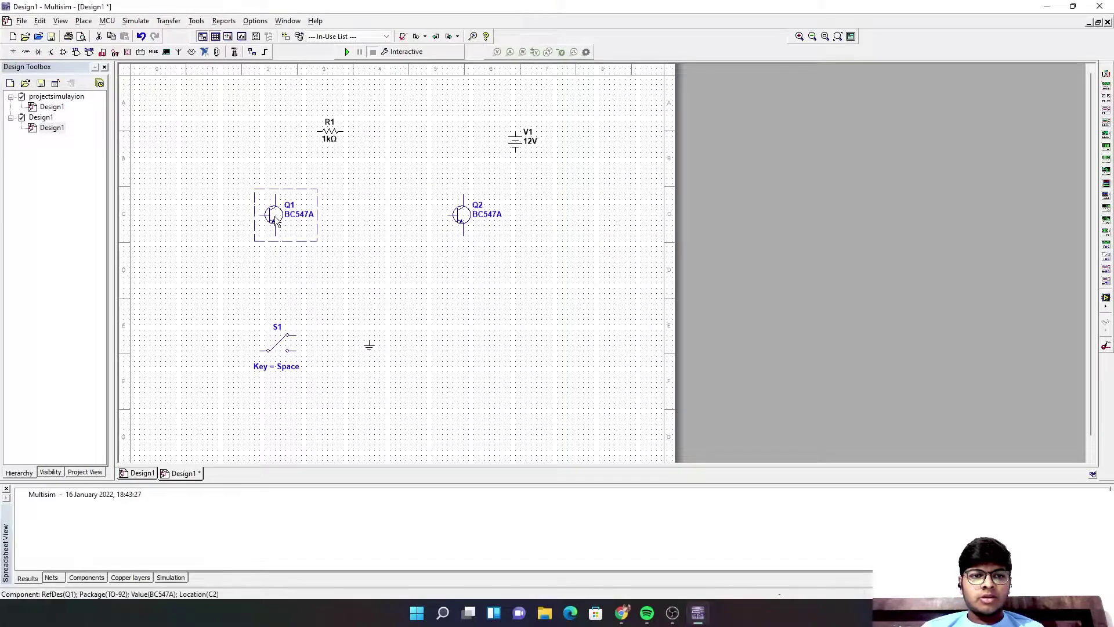
drag(274, 218, 268, 207)
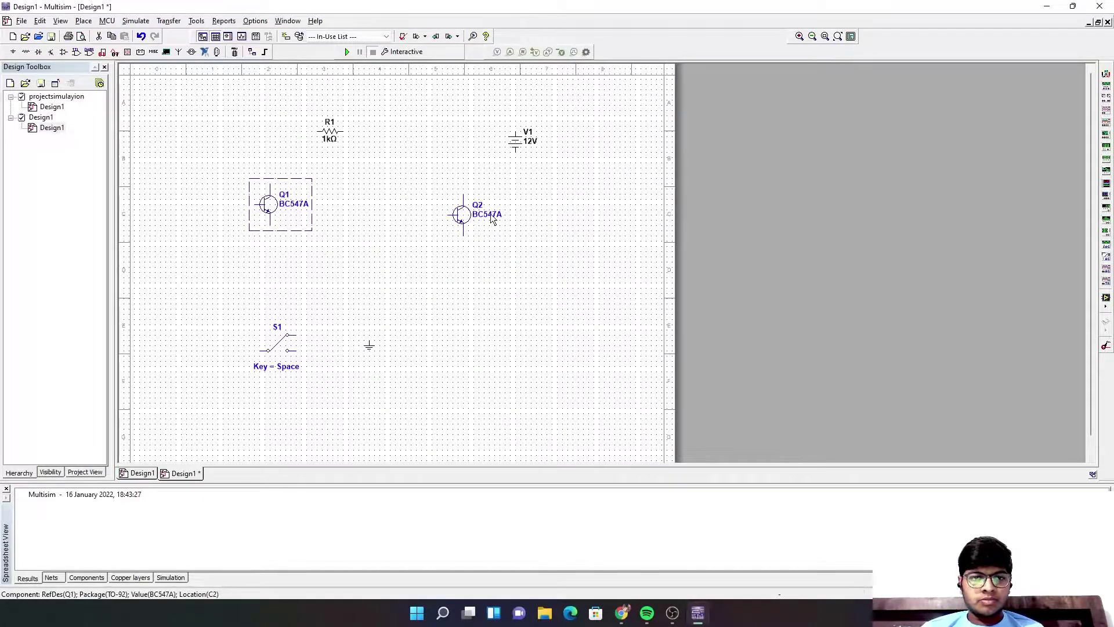
click(458, 215)
drag(458, 215, 463, 214)
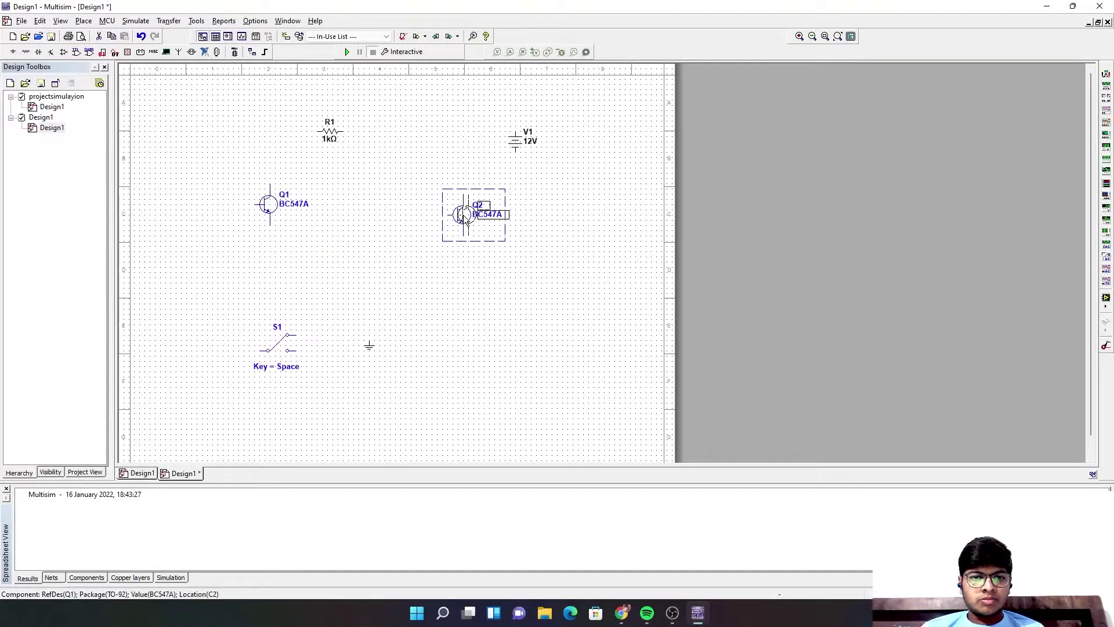
drag(275, 205, 276, 215)
Rotate transistor Q1 clockwise in 90° increments through one full turn
right_click(274, 215)
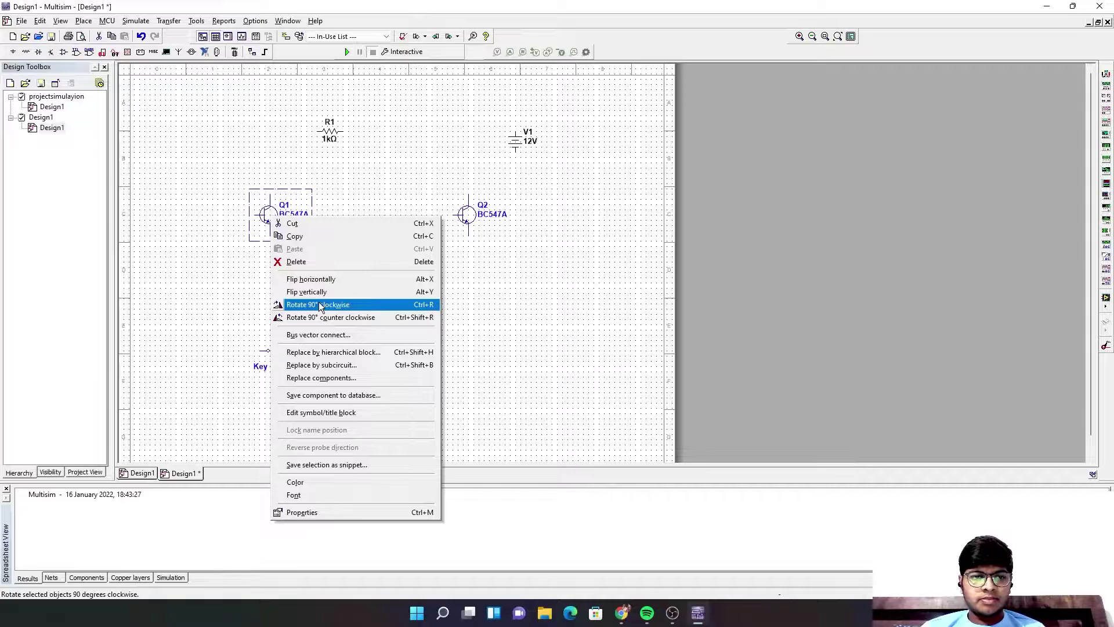
click(320, 306)
right_click(267, 223)
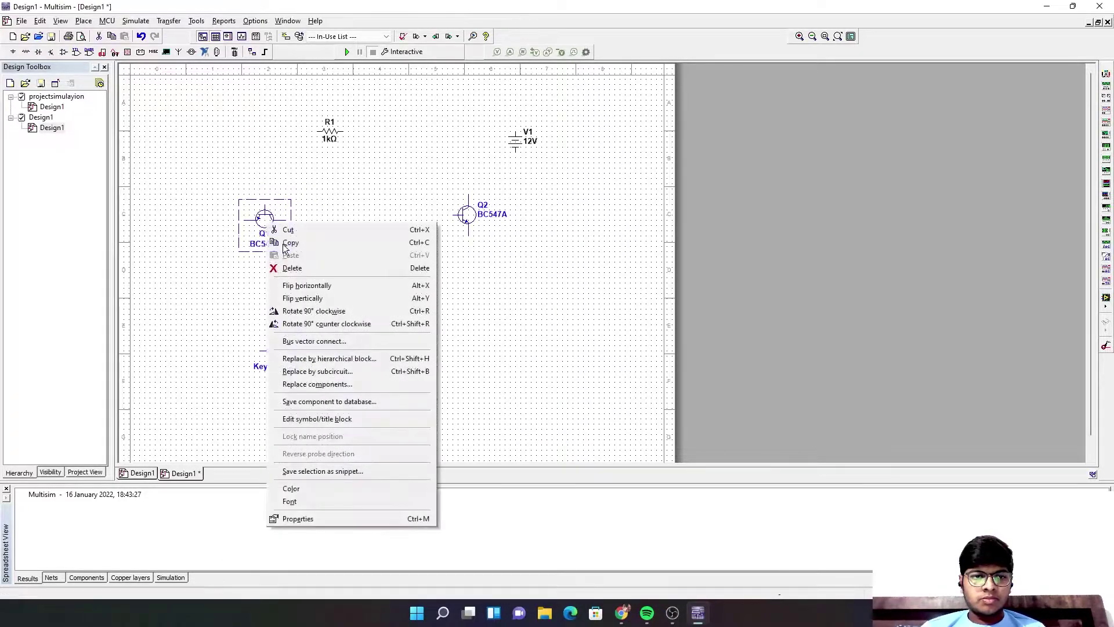
click(308, 312)
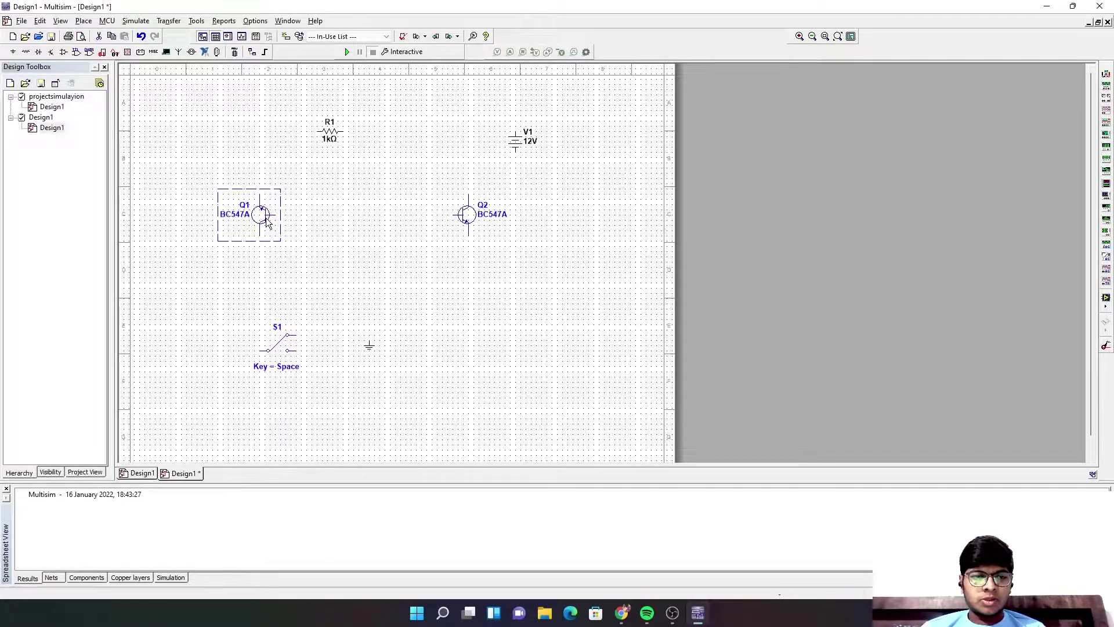
key(ctrl+r)
key(ctrl+r)
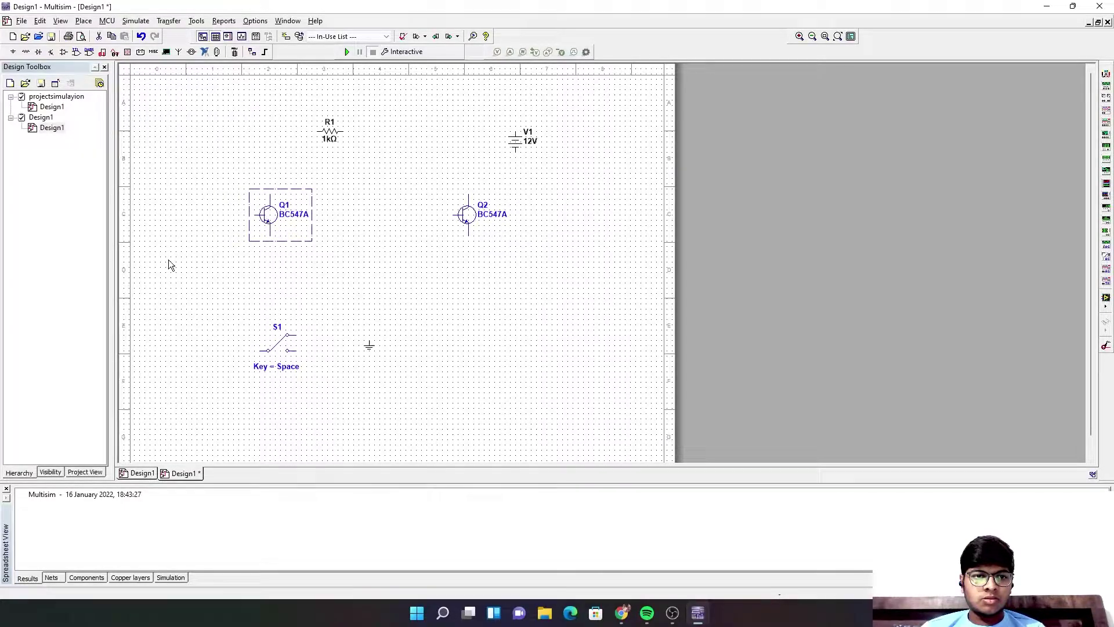
Flip transistor Q1 horizontally so its base faces Q2, and shift it slightly right
right_click(277, 219)
click(312, 283)
drag(259, 216, 290, 227)
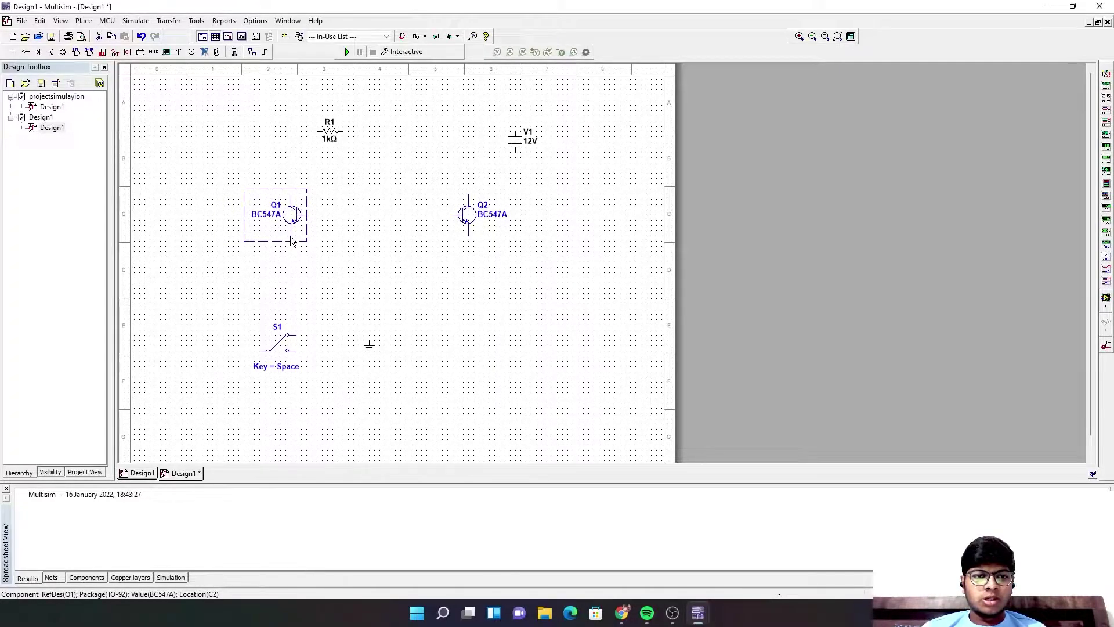
Wire the emitter of transistor Q1 to the emitter of Q2 with a run below both transistors
click(292, 241)
click(292, 235)
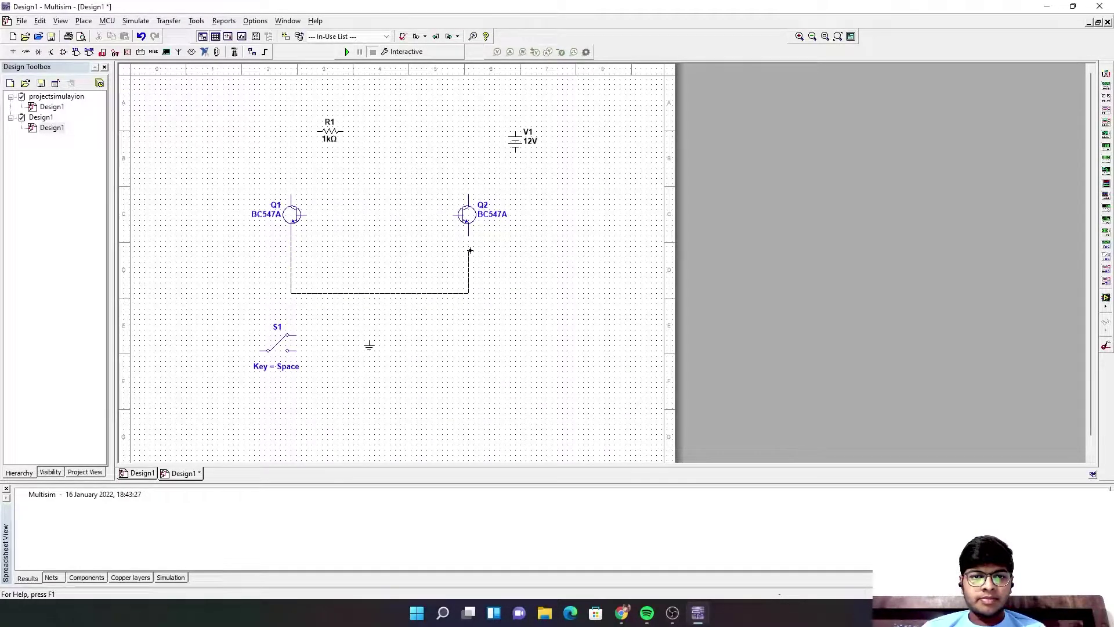
click(470, 237)
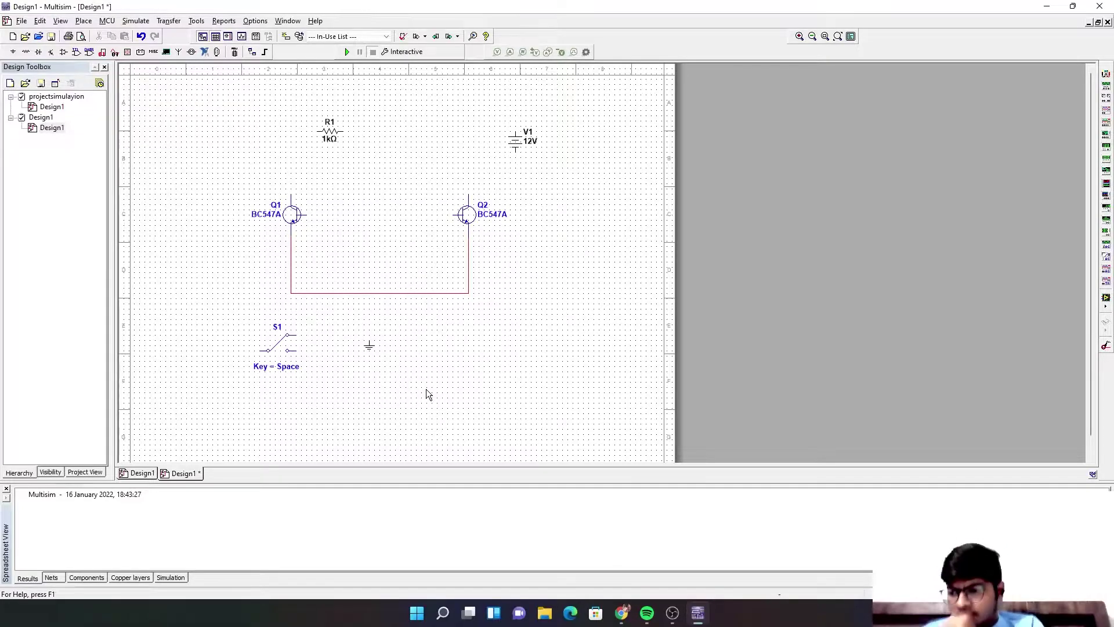
Set the voltage of DC source V1 to 9 V
double_click(528, 142)
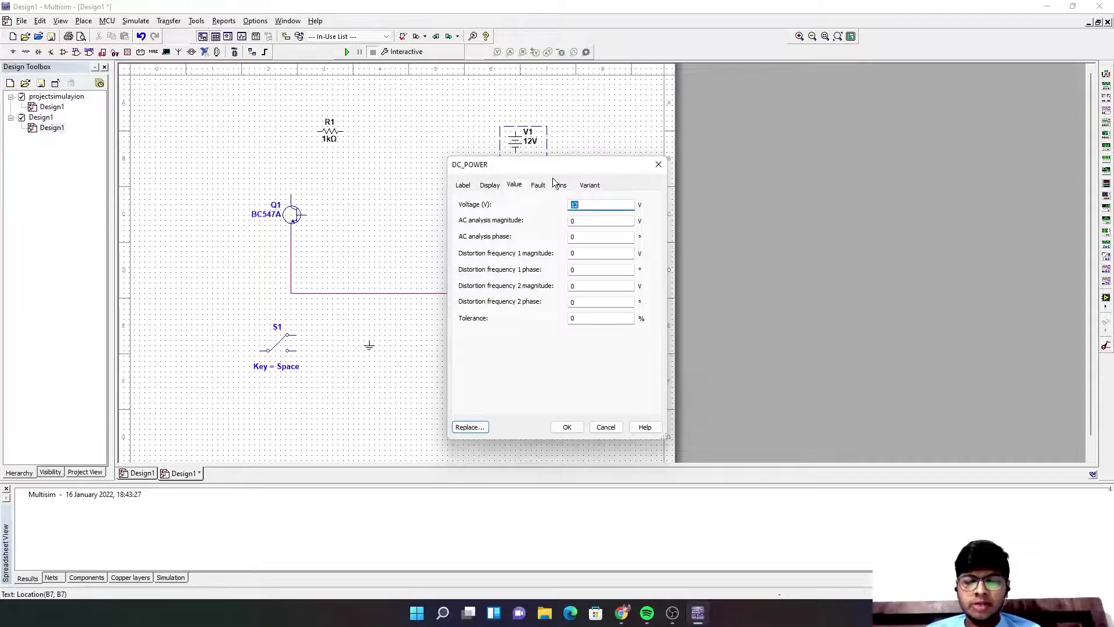
text(9)
key(Return)
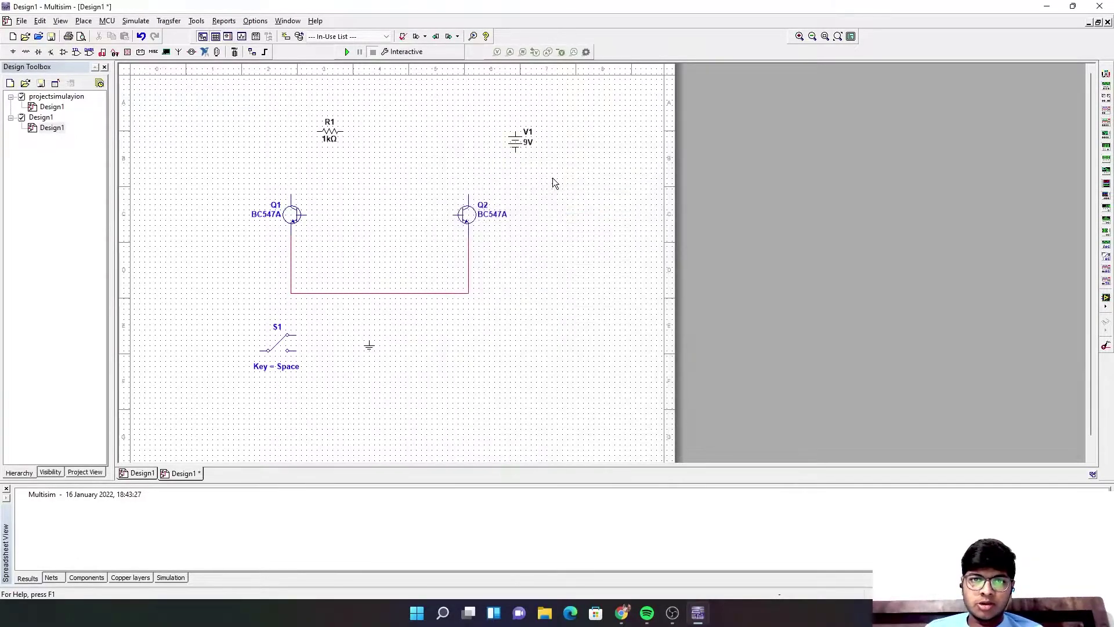
Copy the 1k resistor R1 and place three copies between the transistors and the DC source
click(338, 137)
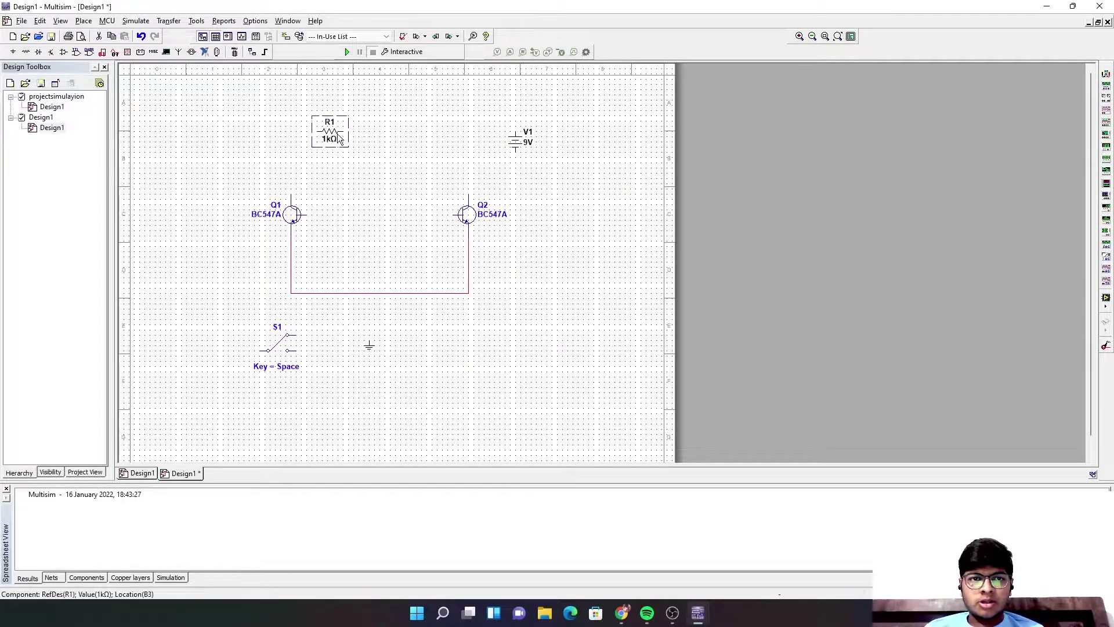
key(ctrl+c)
key(ctrl+v)
click(404, 143)
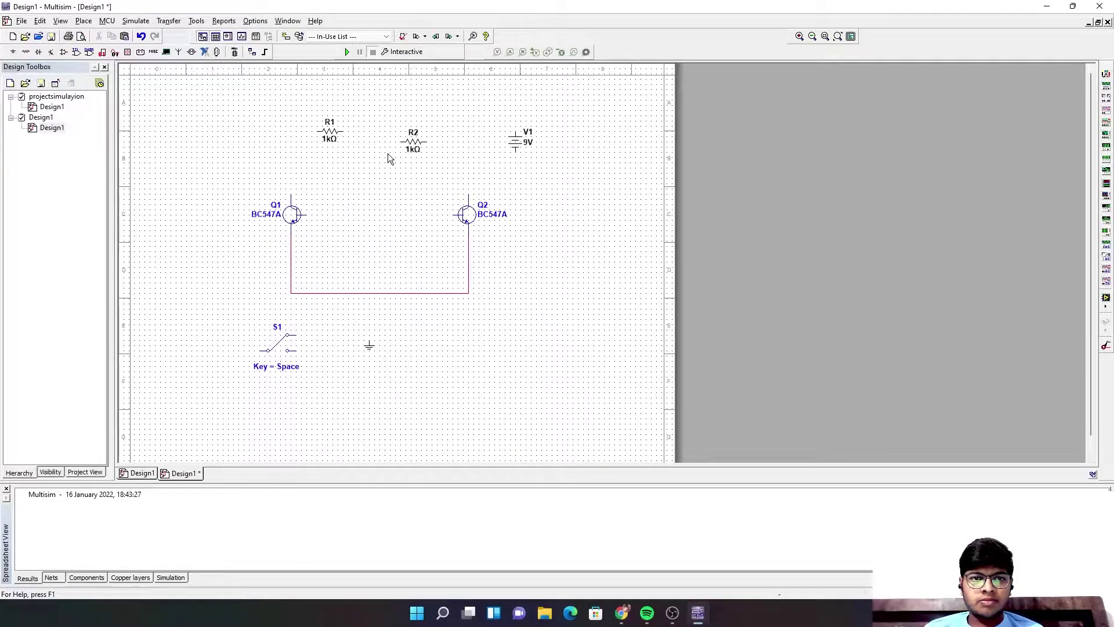
key(ctrl+v)
click(372, 168)
click(416, 184)
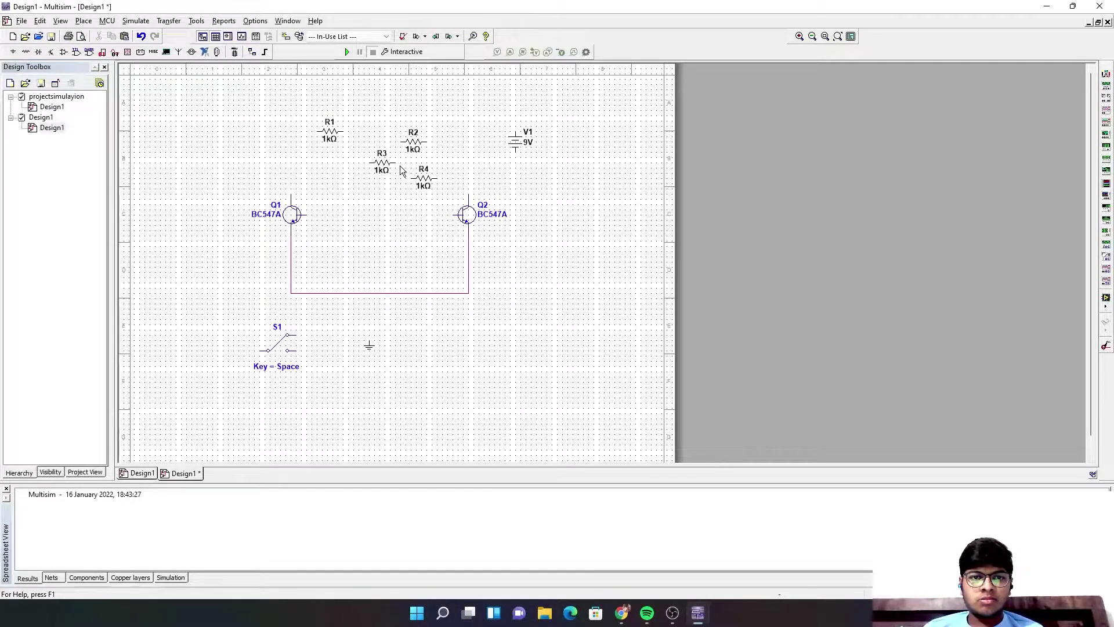
Arrange the resistors with R1 upright above Q2, R2 upright above Q1, and R3 and R4 horizontal side by side between them
drag(332, 136, 470, 150)
key(ctrl+r)
click(426, 183)
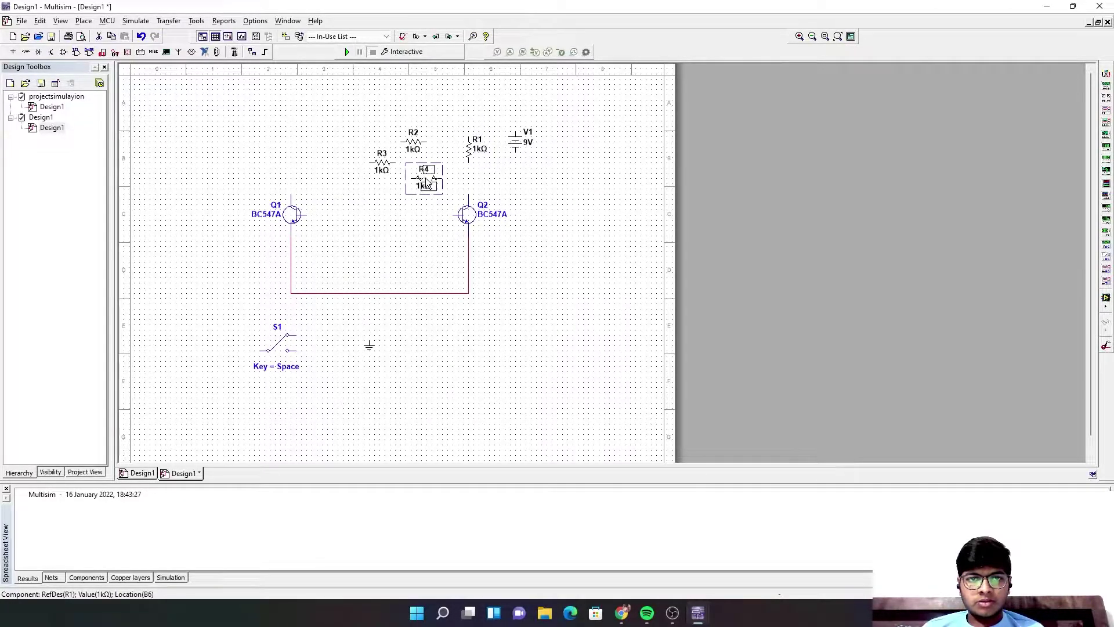
drag(426, 183, 297, 142)
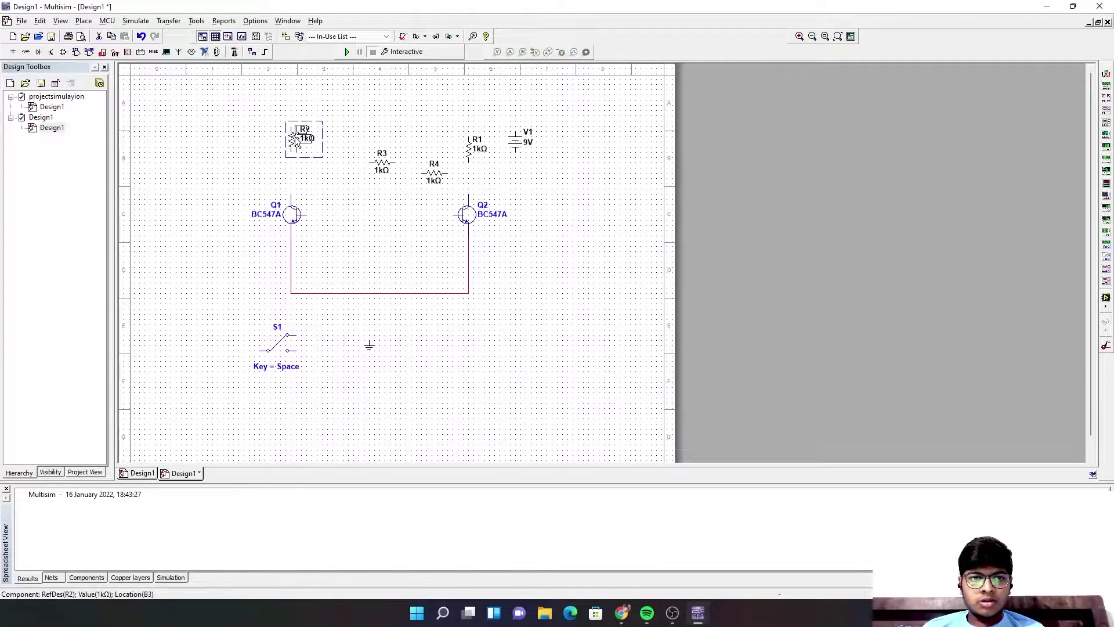
drag(381, 164, 345, 177)
click(471, 145)
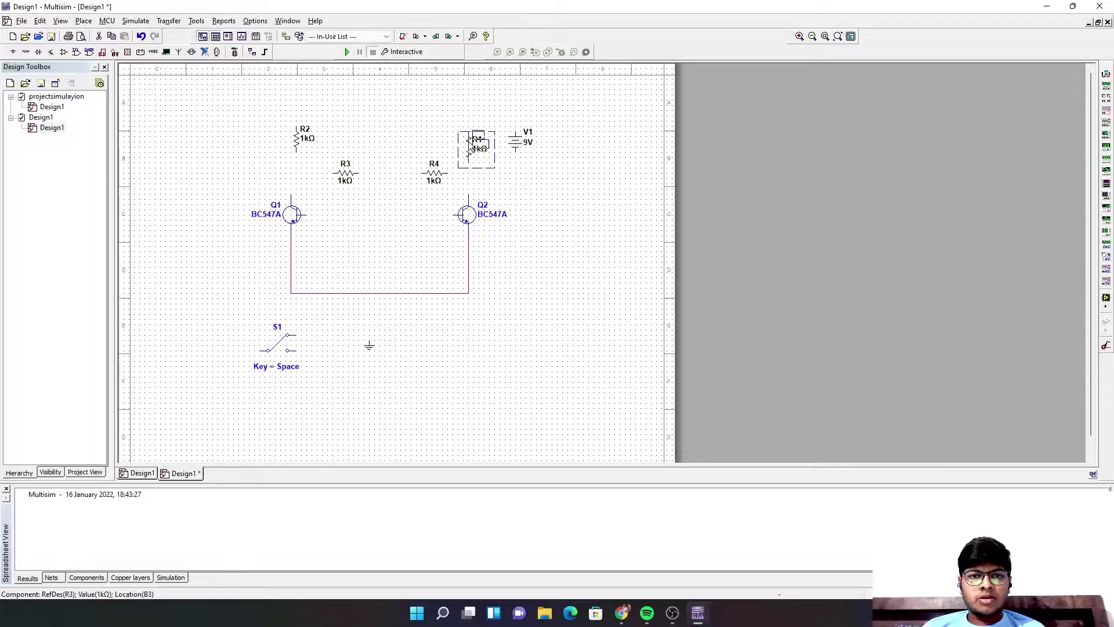
Wire V1's positive terminal to the upper end of R2, and connect R1's upper end to that supply wire after nudging R1 up
click(516, 132)
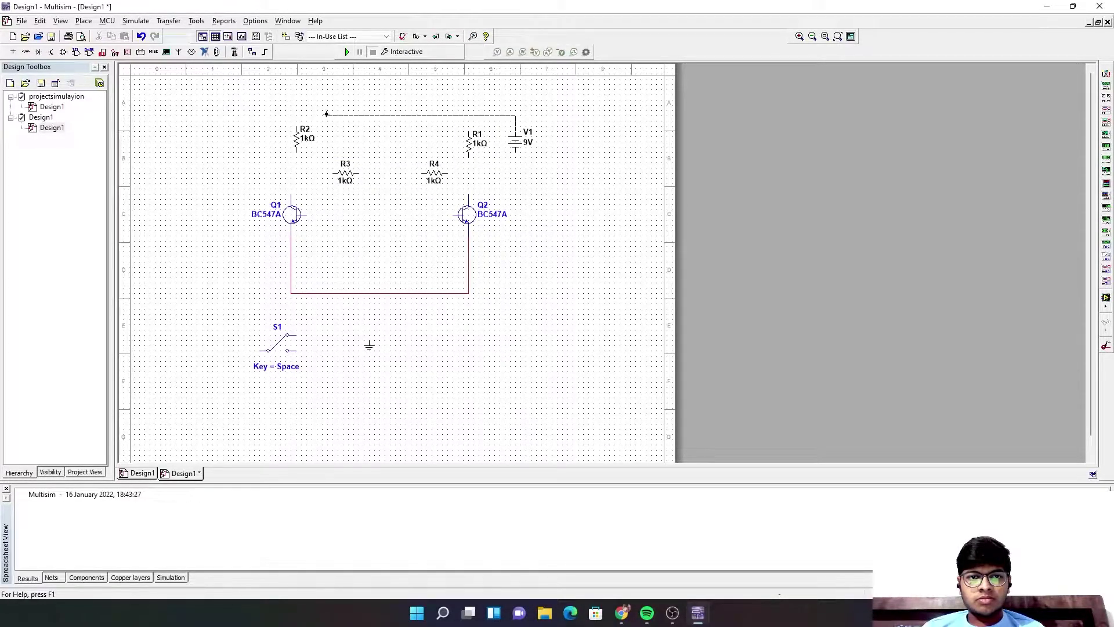
click(295, 124)
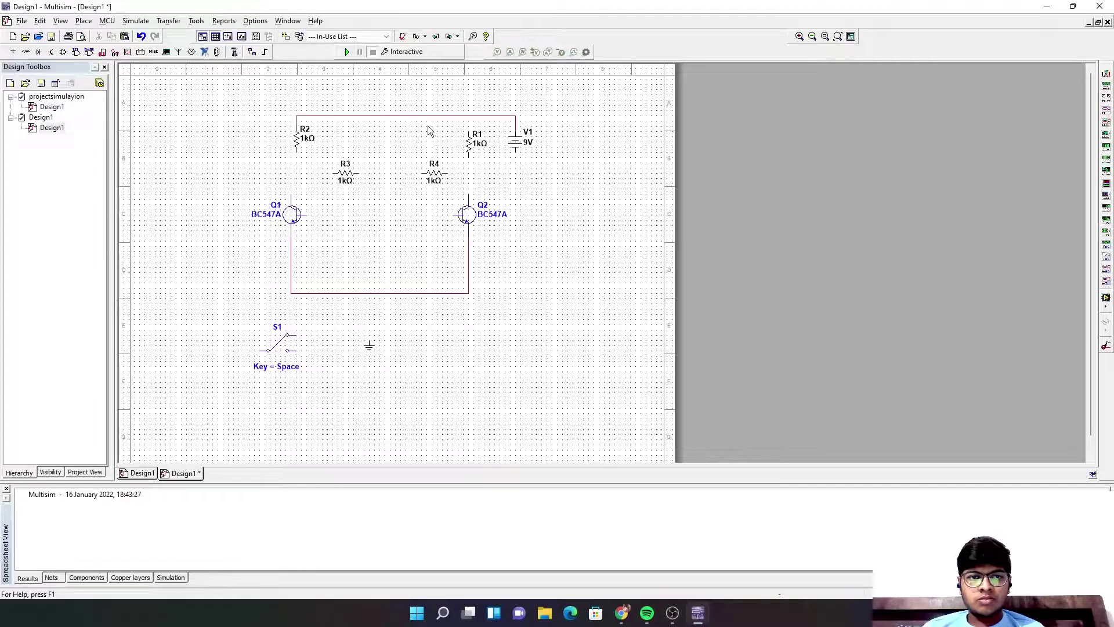
click(469, 140)
drag(468, 139, 470, 129)
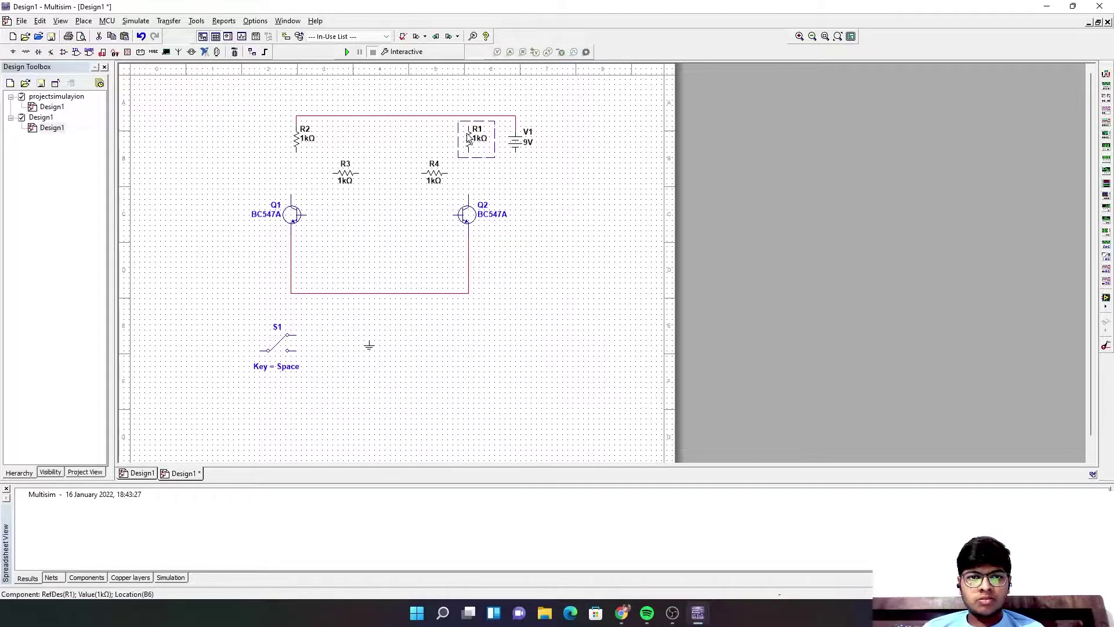
click(469, 125)
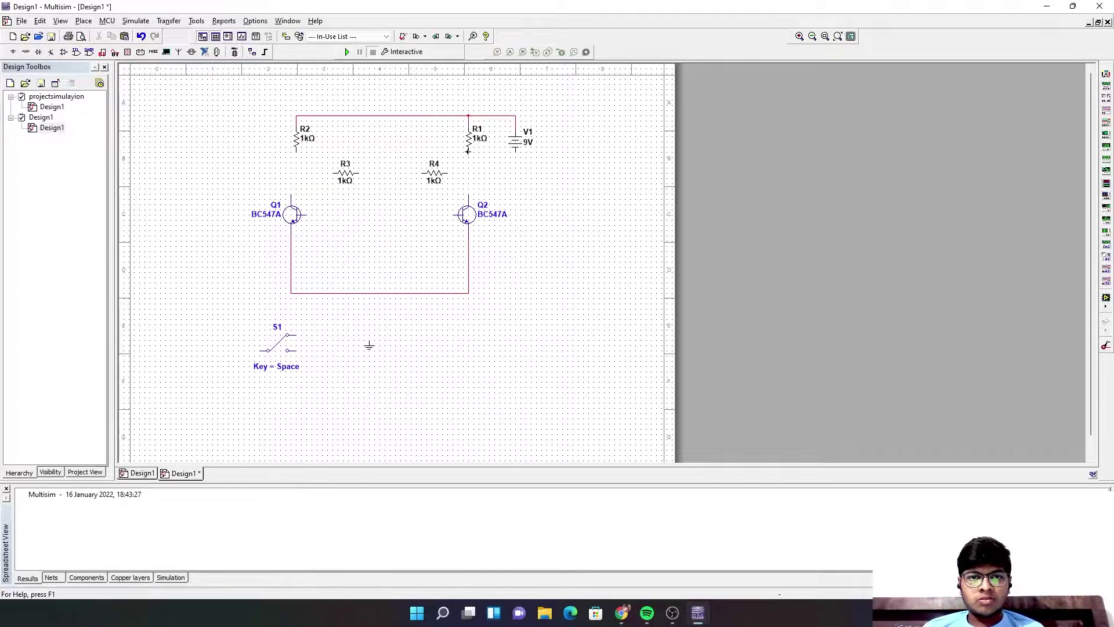
Wire R1's lower end to Q2's collector, and align R2 over Q1 and wire it to Q1's collector
click(469, 151)
click(468, 195)
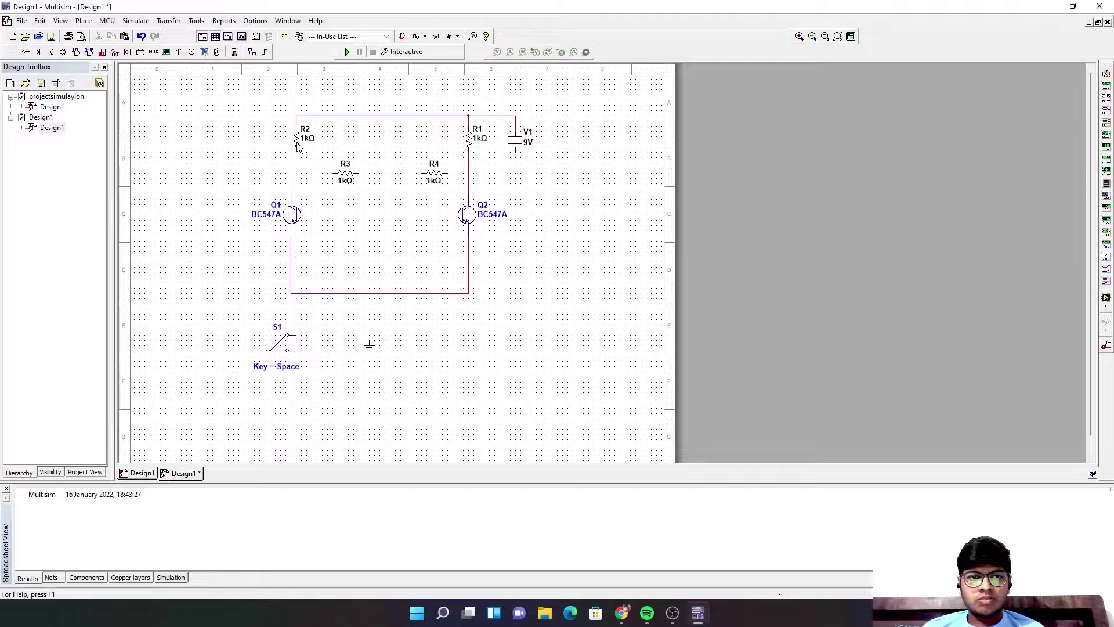
drag(297, 146, 291, 149)
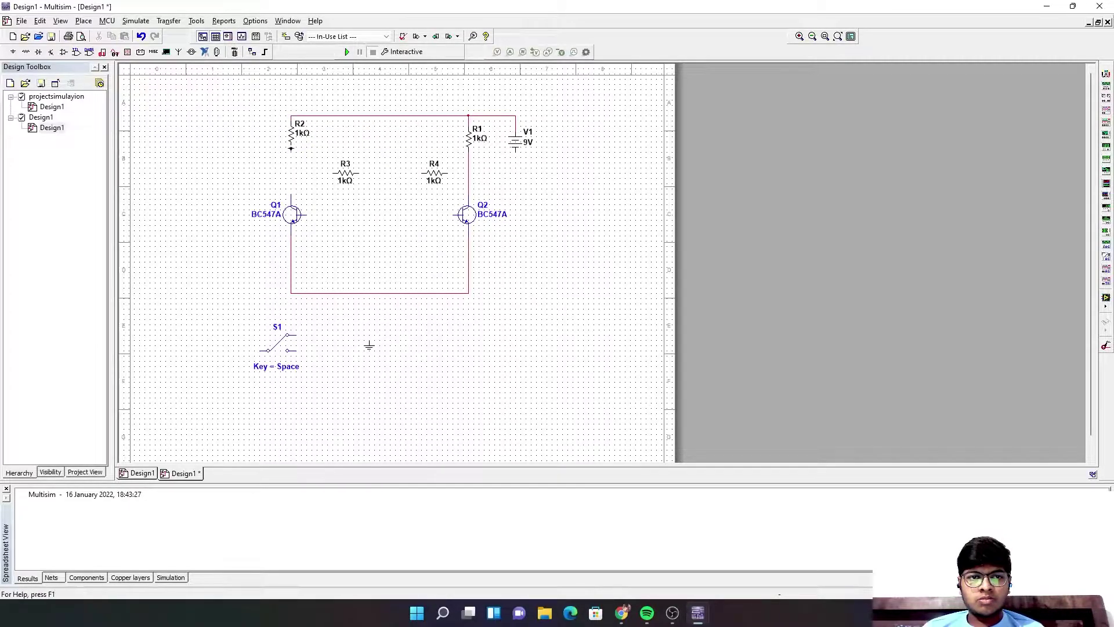
click(292, 192)
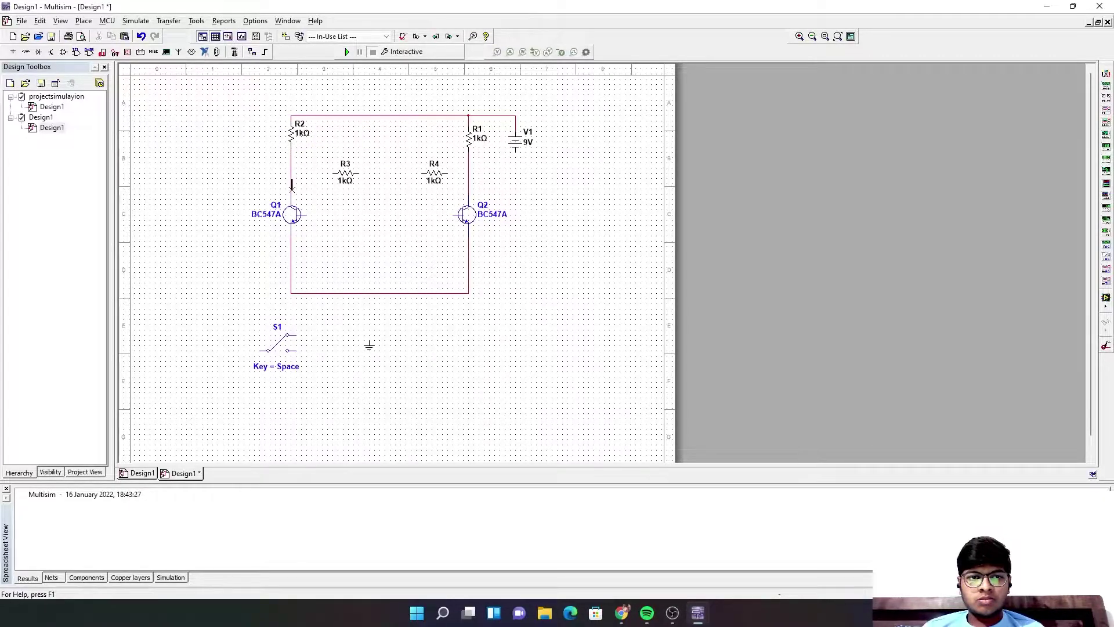
Wire Q1's base to the left end of R4 and R4's right end to the Q2 collector wire
click(306, 214)
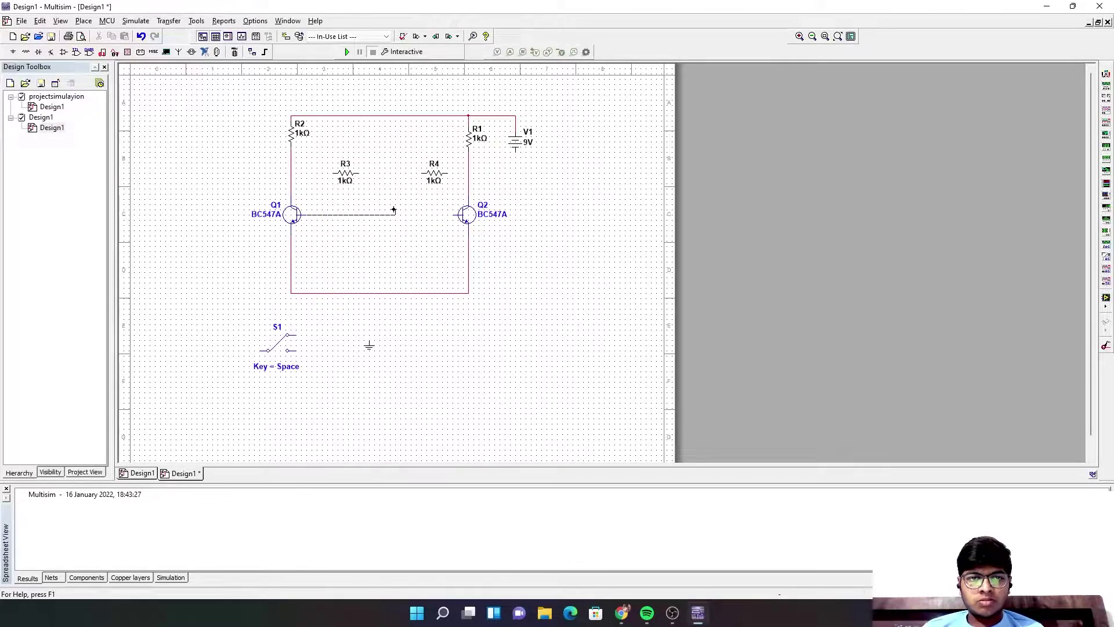
click(425, 173)
click(467, 171)
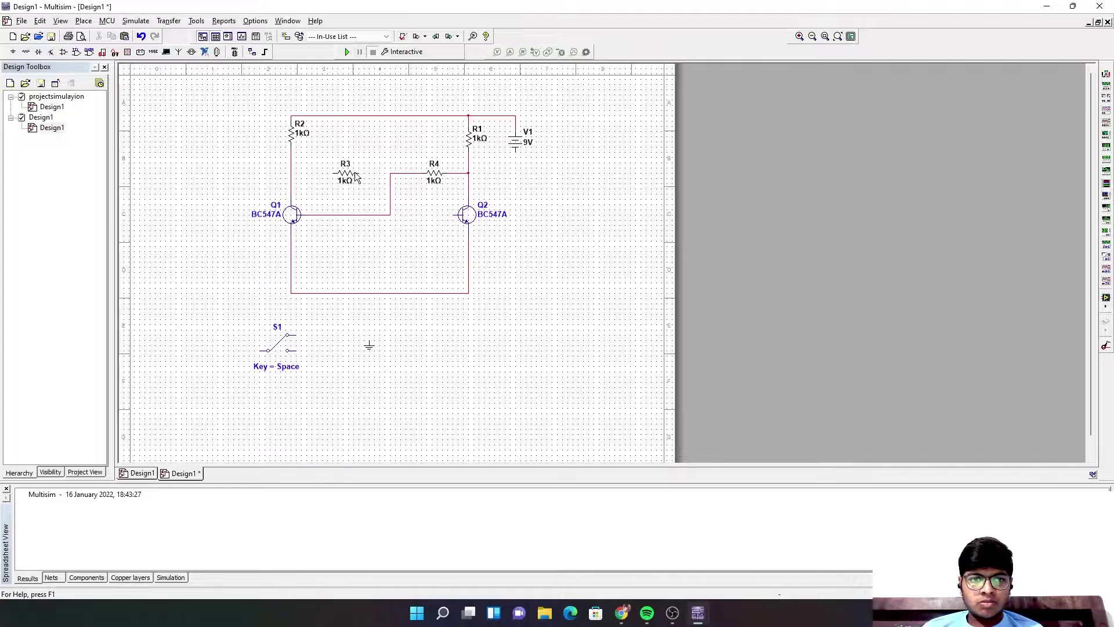
Move transistor Q2 slightly down and reroute the horizontal emitter wire lower, just above switch S1
click(463, 217)
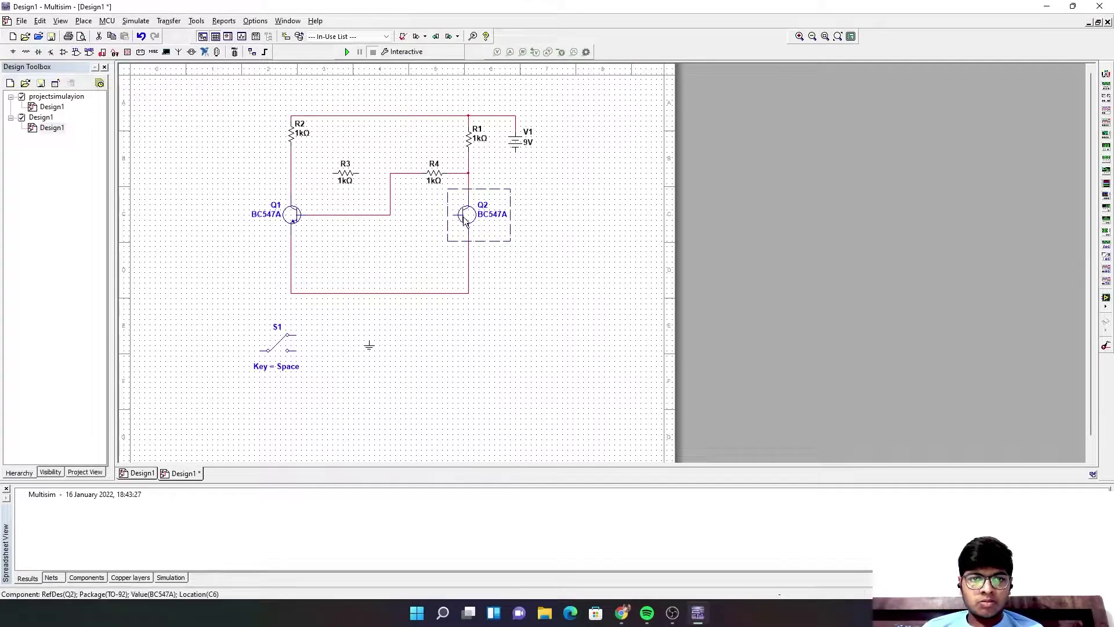
drag(463, 217, 464, 223)
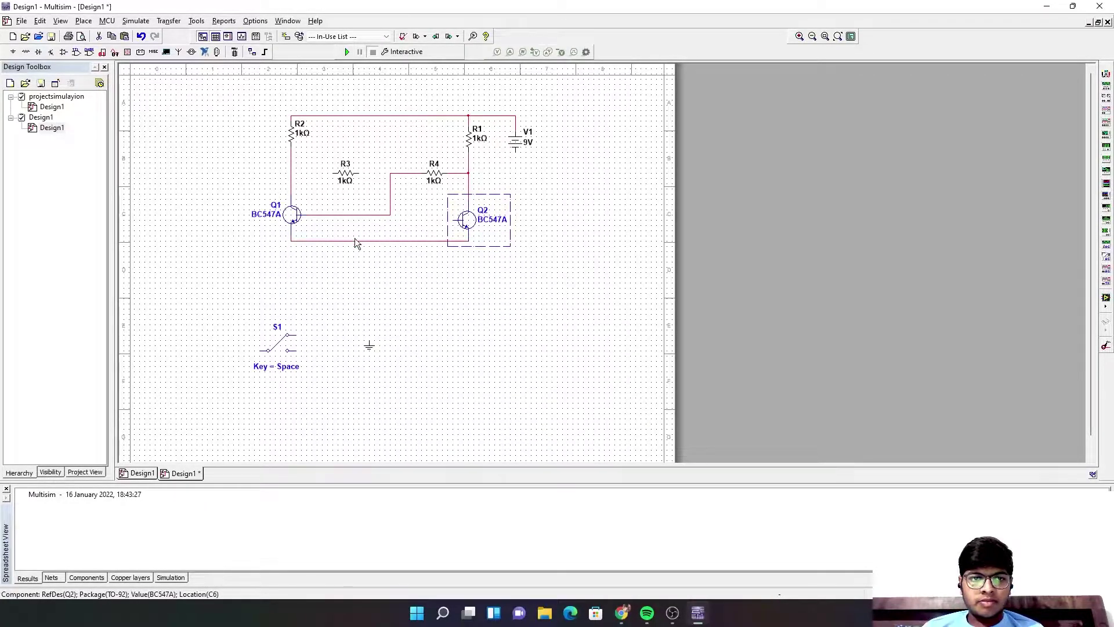
drag(365, 241, 359, 304)
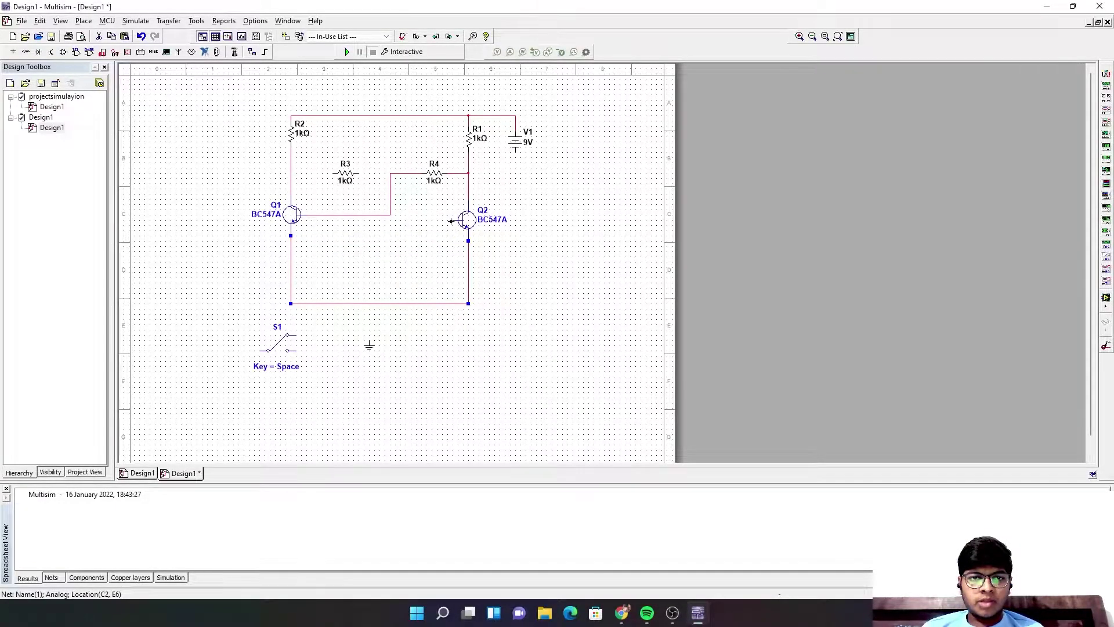
Wire Q2's base to the right end of R3 and R3's left end to the Q1 collector wire
click(430, 218)
click(392, 215)
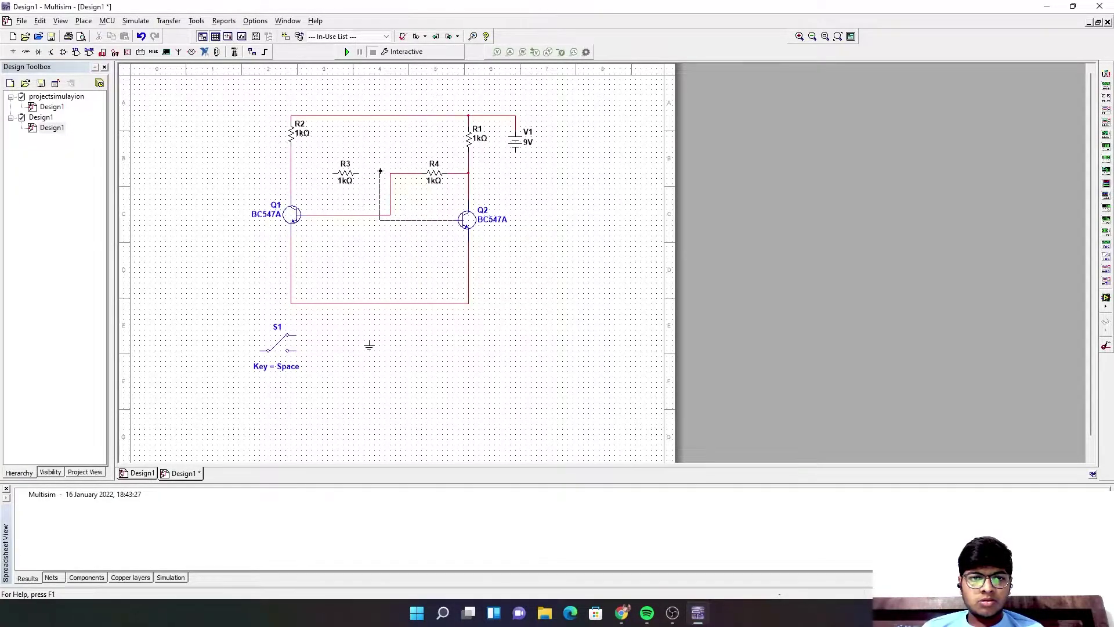
click(355, 173)
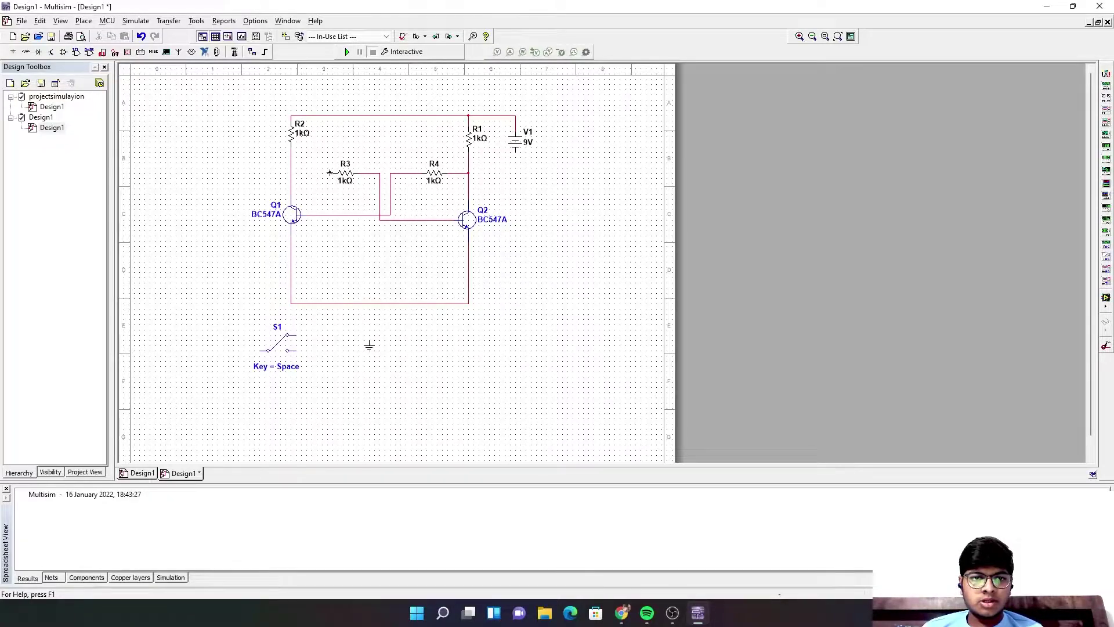
click(329, 173)
click(291, 173)
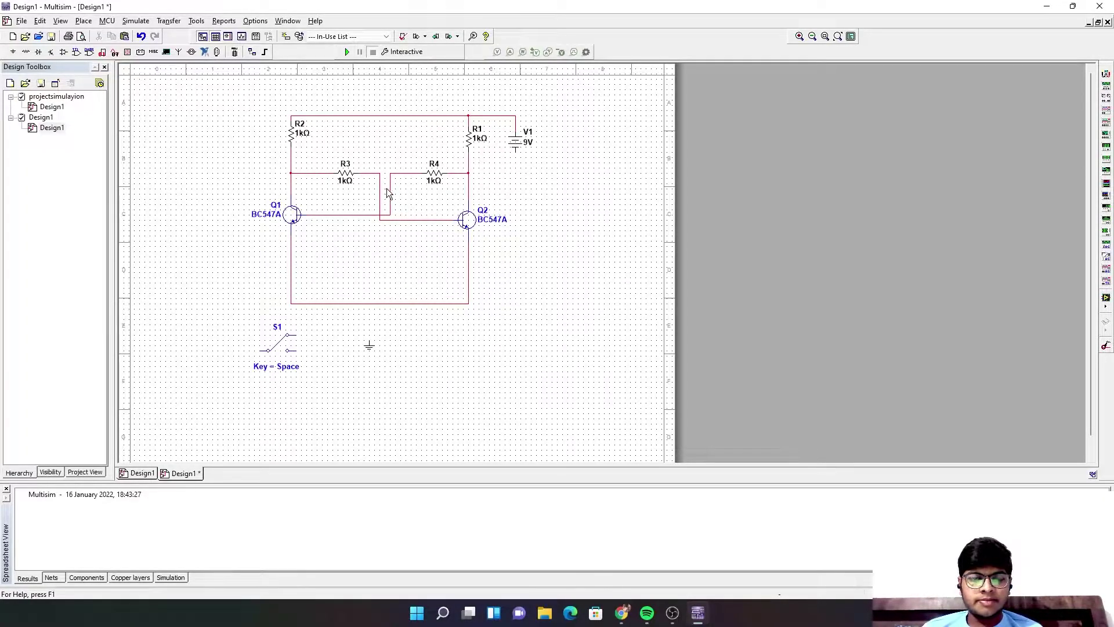
Place a copy of the ground symbol below V1 and wire it to V1's negative terminal
click(366, 346)
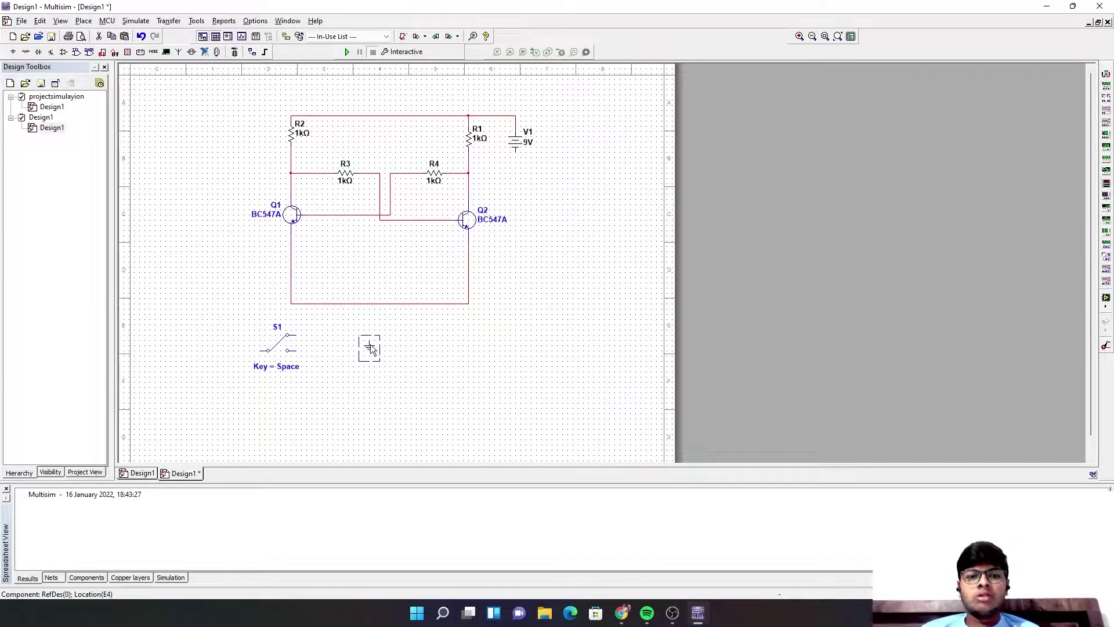
click(516, 177)
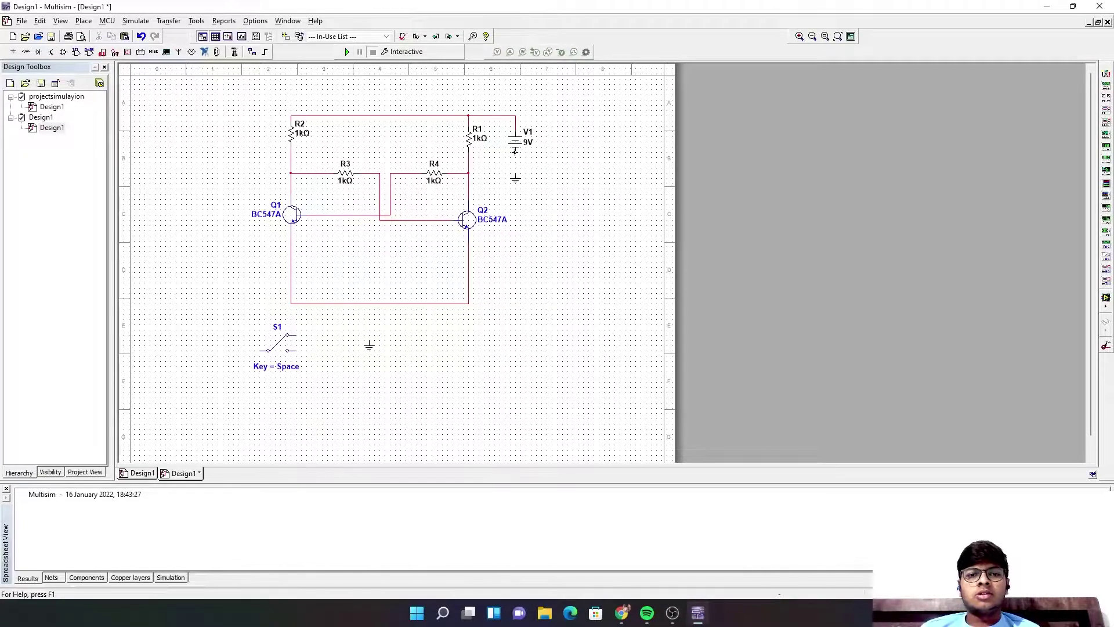
drag(516, 174, 515, 178)
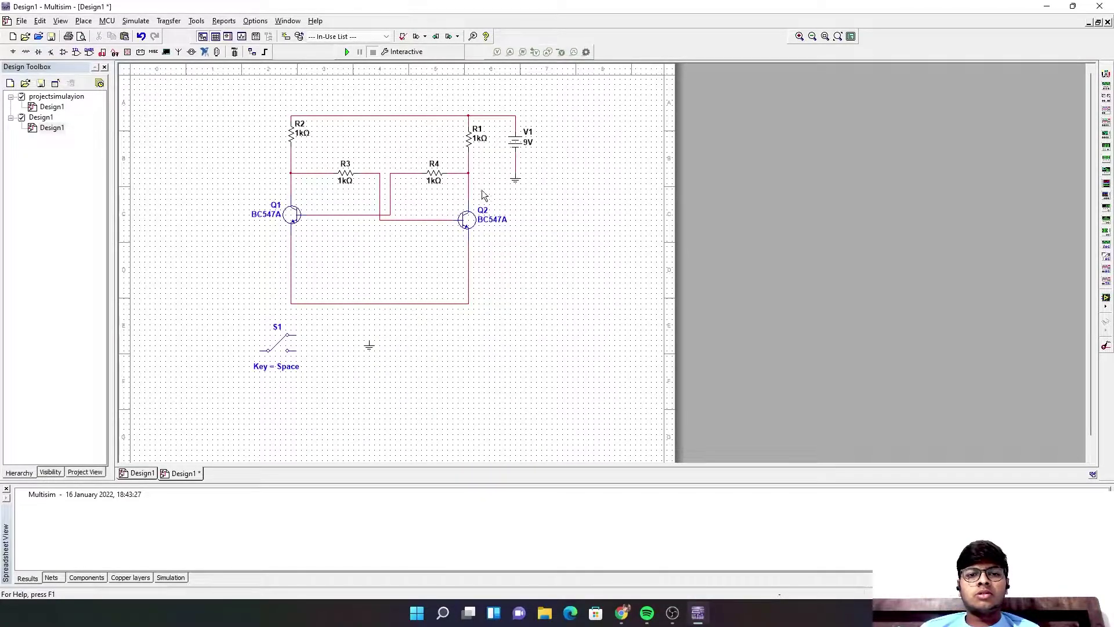
Rotate switch S1 so its two throw contacts face up, and move it between the transistors above the emitter wire
click(287, 347)
click(287, 347)
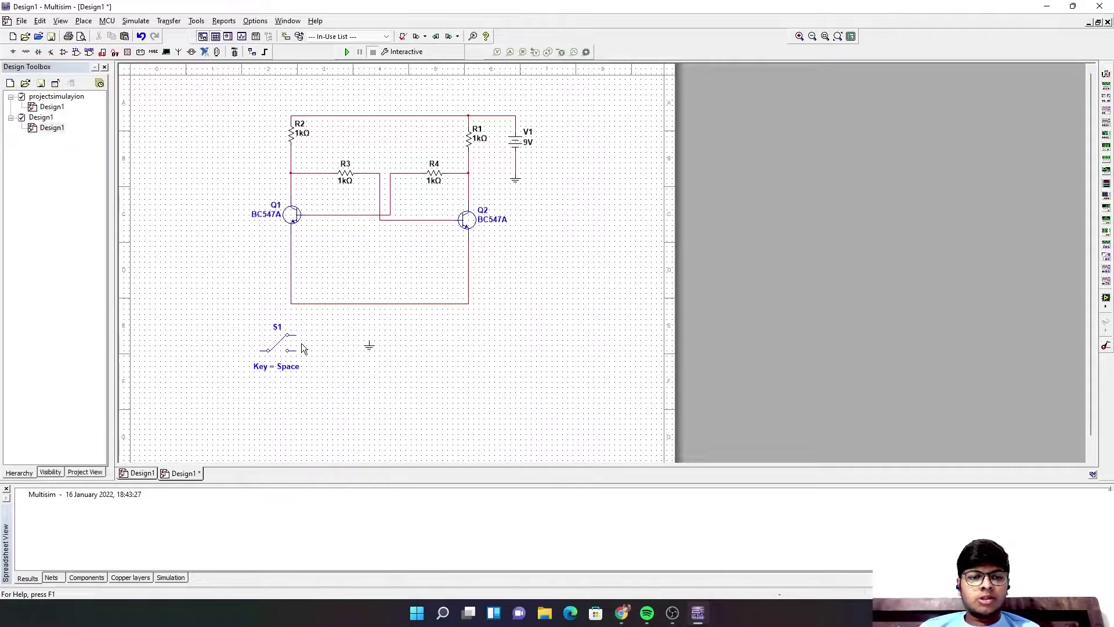
click(299, 347)
key(ctrl+r)
key(ctrl+r)
key(ctrl+r)
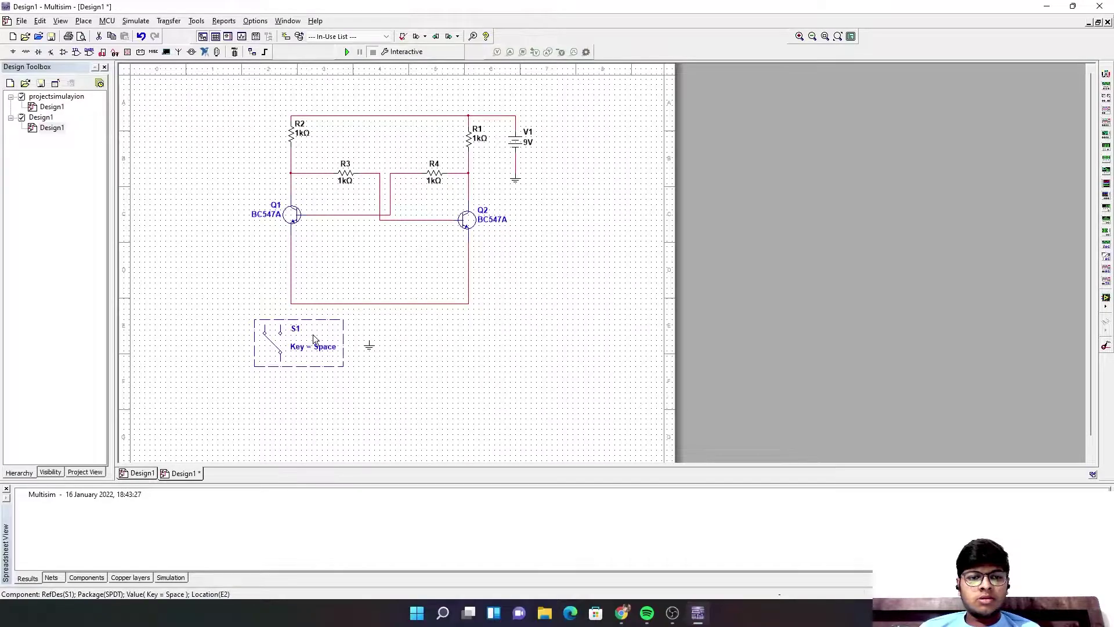
drag(301, 342, 412, 254)
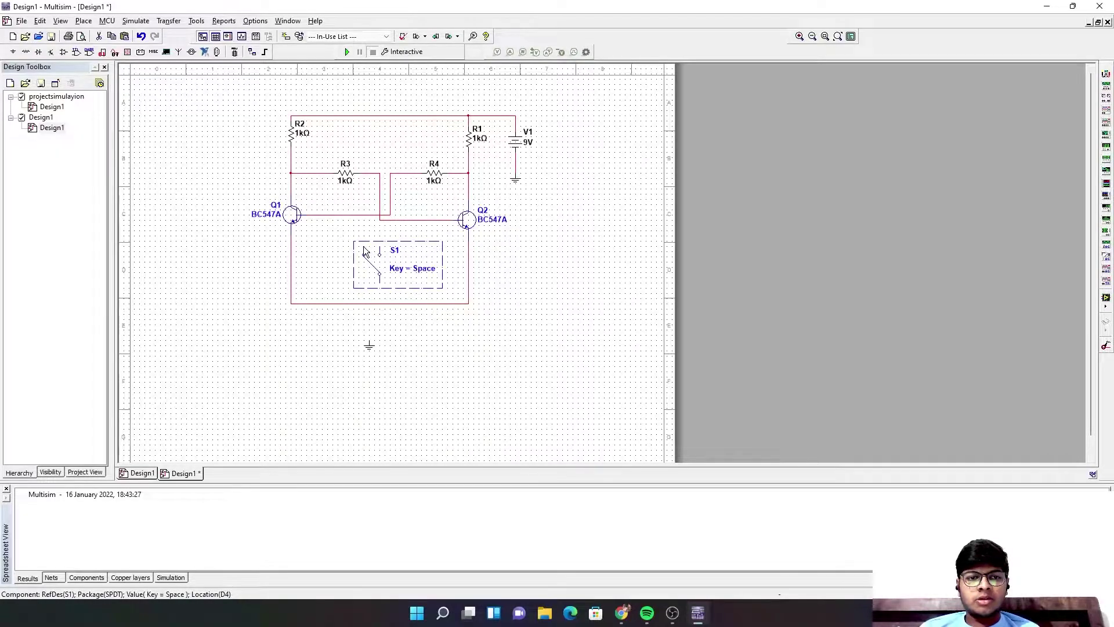
Wire switch S1's left throw contact to Q1's base wire and its right throw contact to Q2's base wire
click(364, 247)
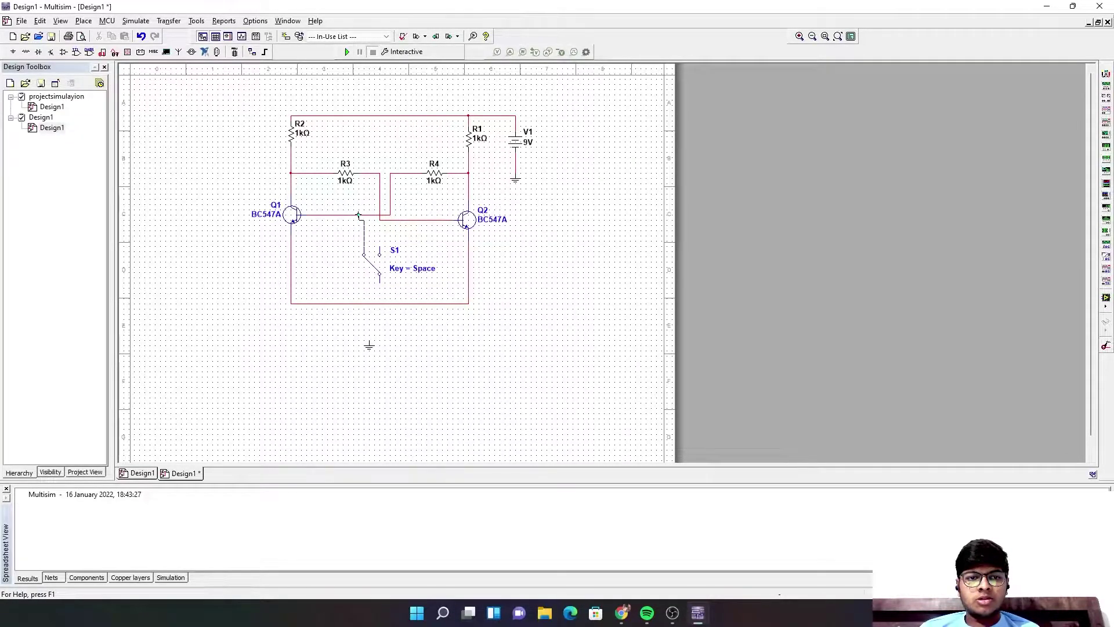
click(364, 215)
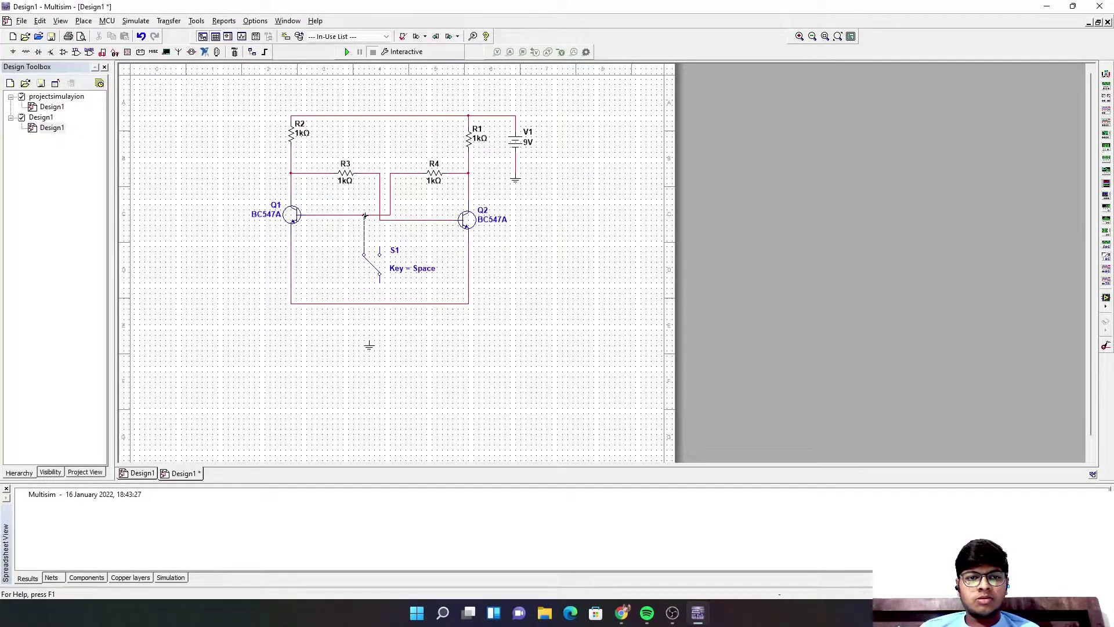
click(379, 250)
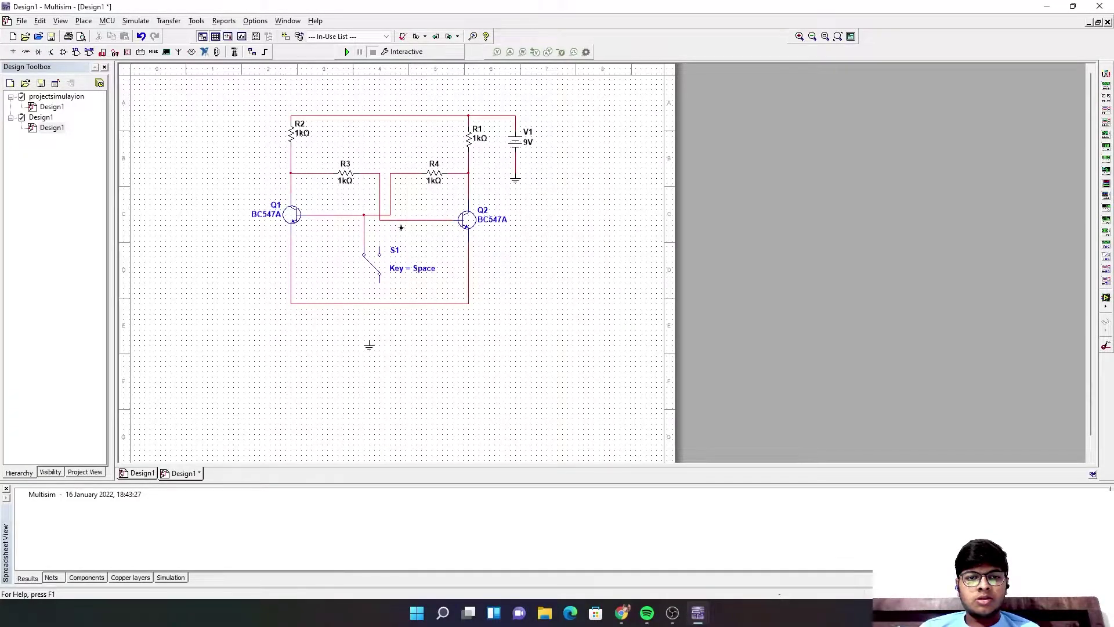
click(401, 221)
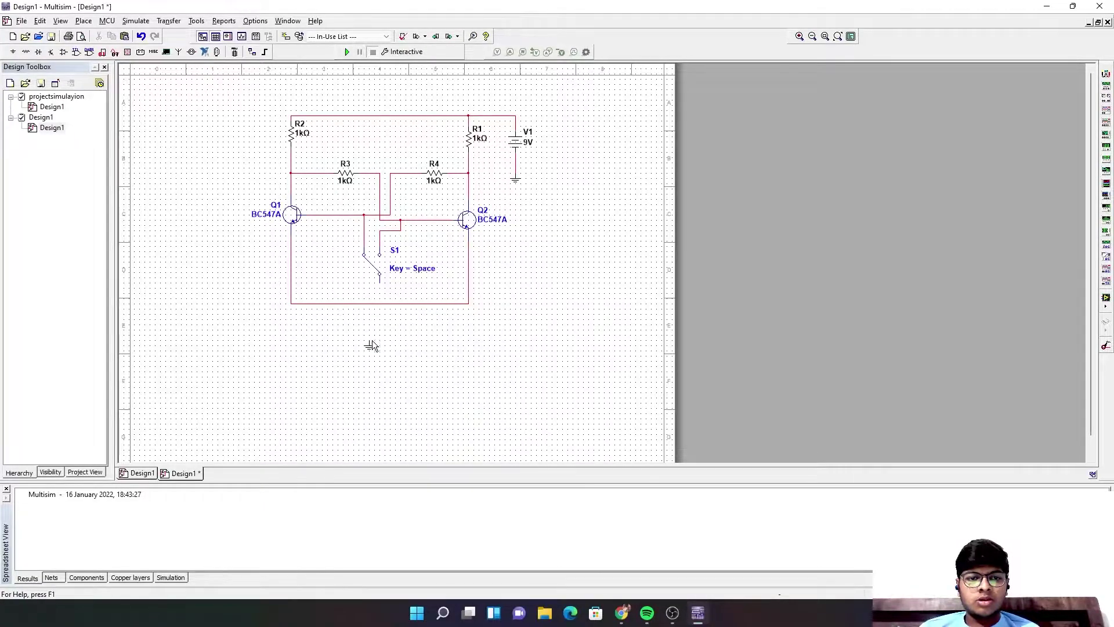
Wire S1's common contact to the horizontal emitter wire and attach the loose ground symbol directly below that junction
drag(369, 346, 381, 336)
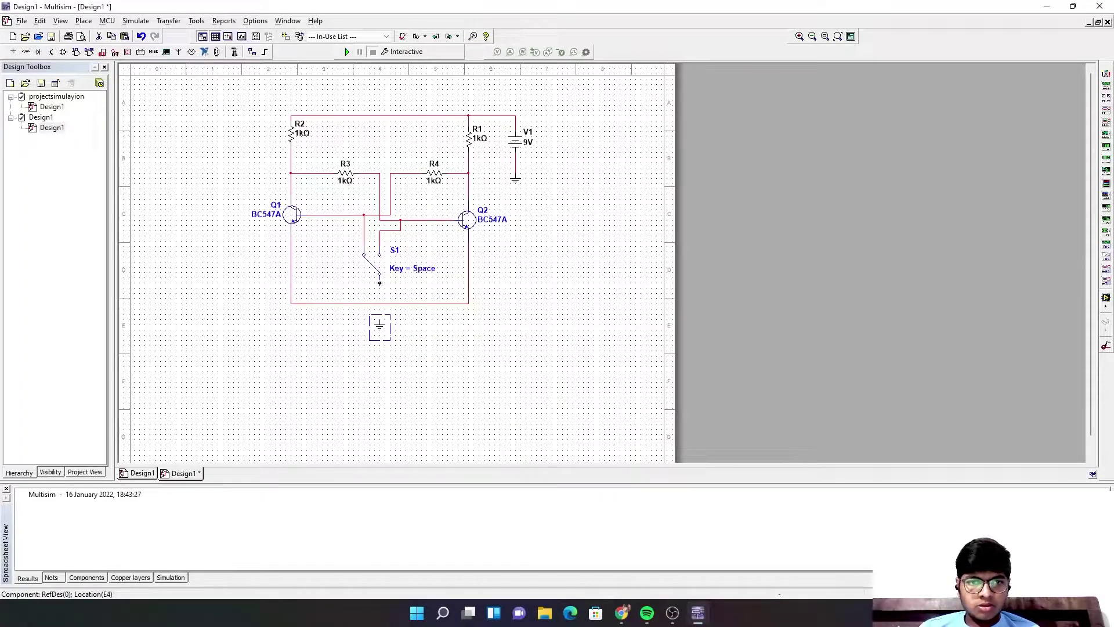
click(379, 283)
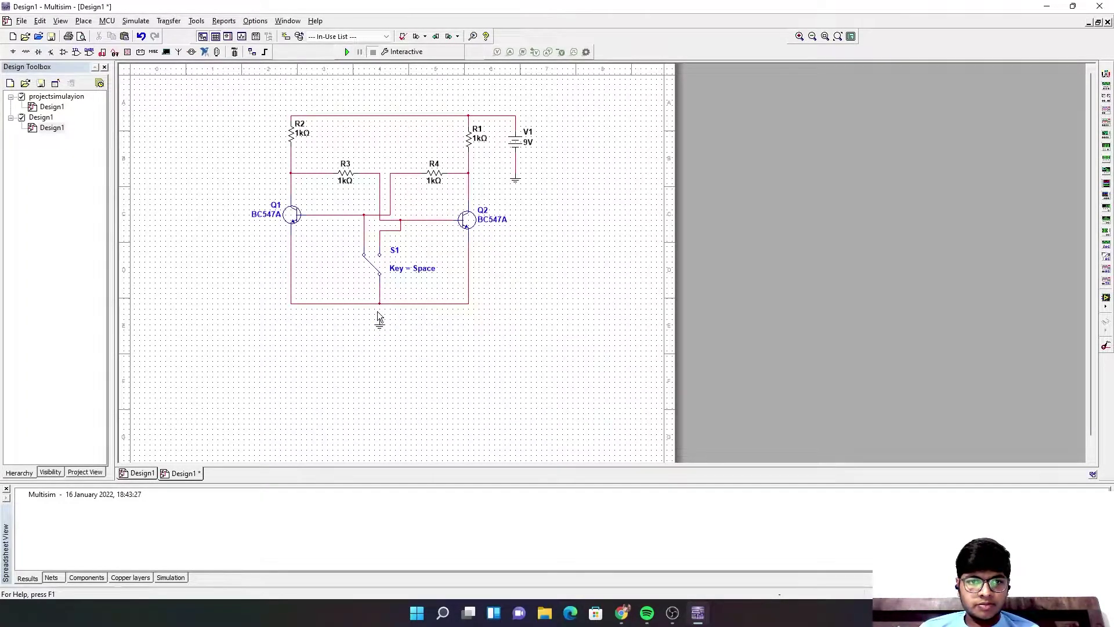
click(381, 304)
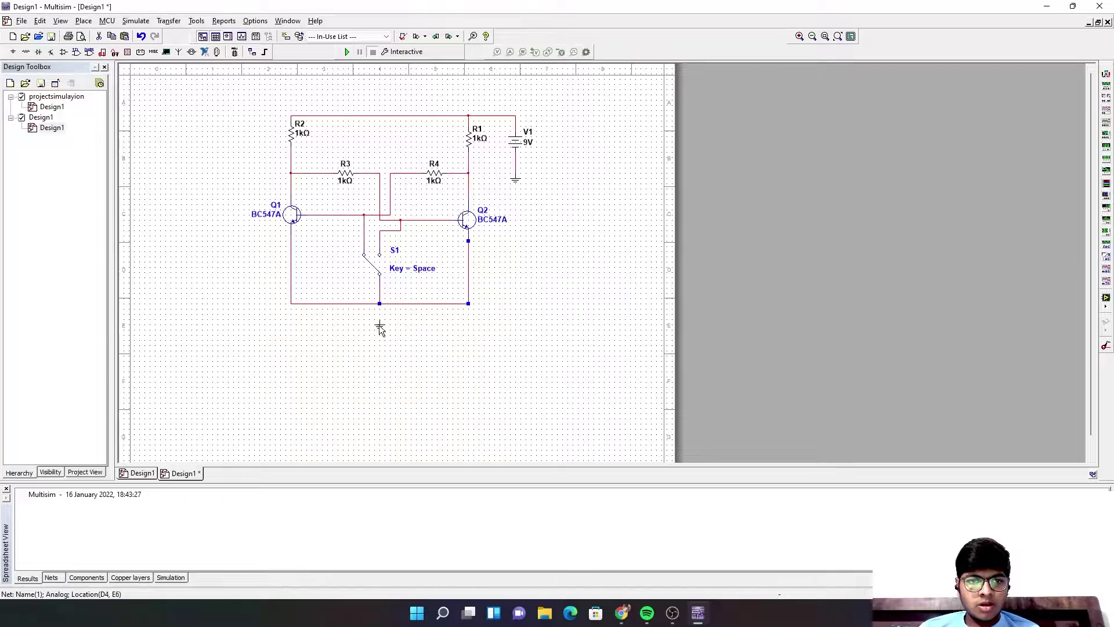
drag(380, 328, 379, 311)
click(505, 324)
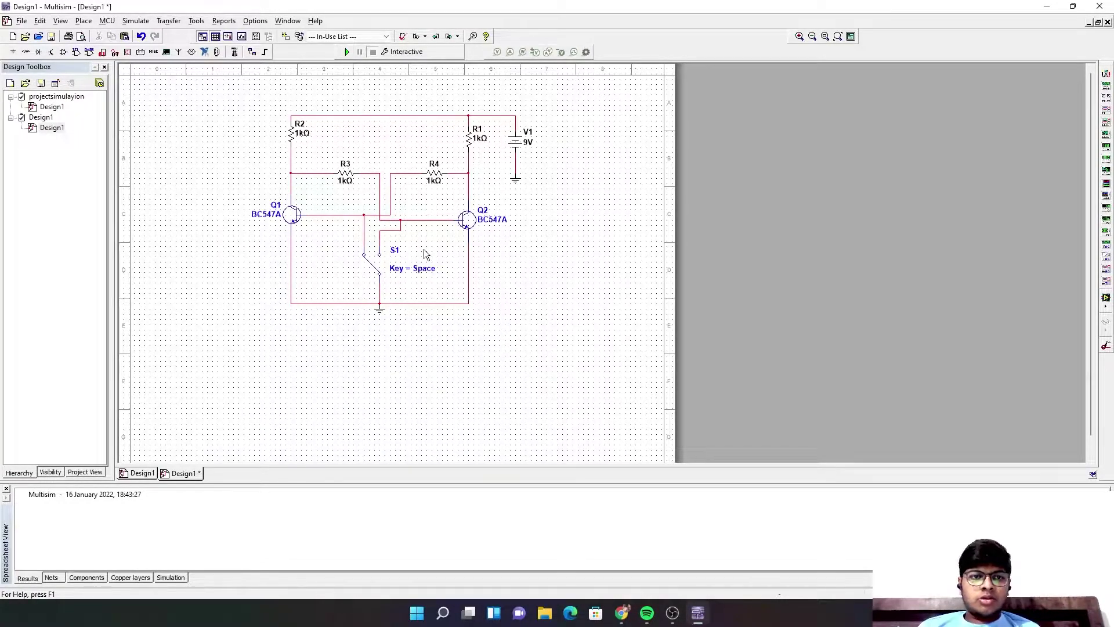
Move resistors R2 and R1 slightly down and resistor R3 slightly to the left
click(291, 137)
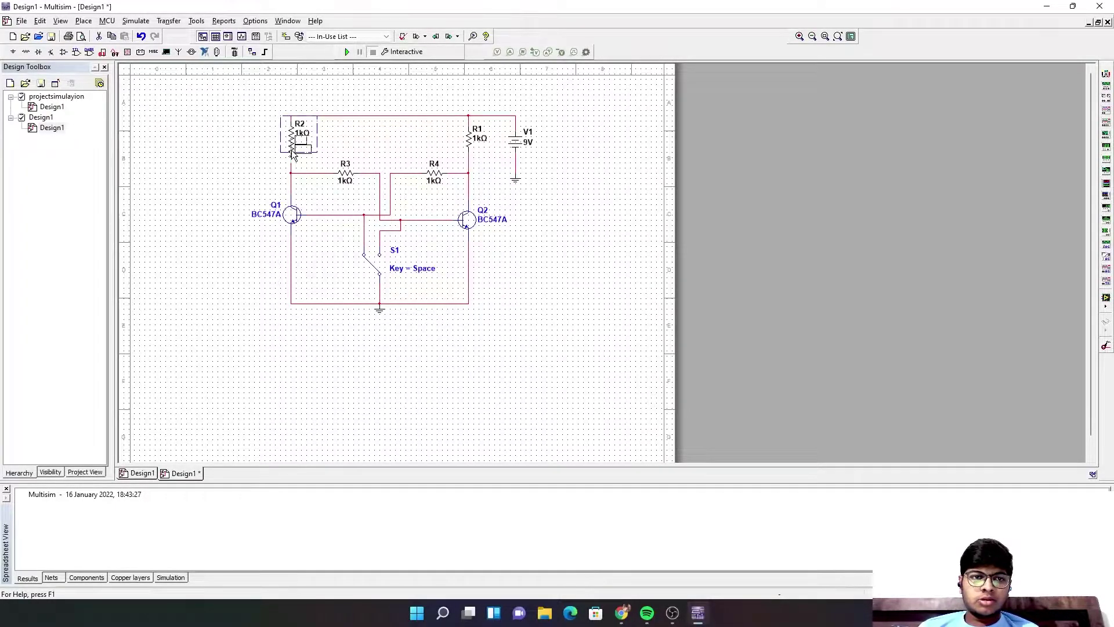
drag(291, 150, 291, 143)
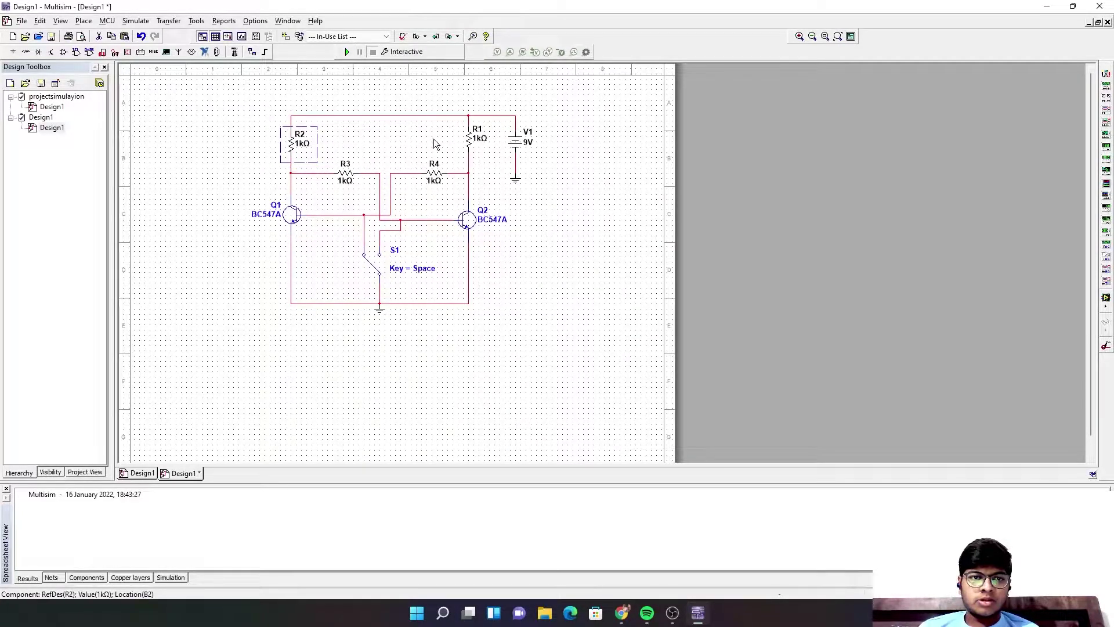
drag(471, 139, 469, 145)
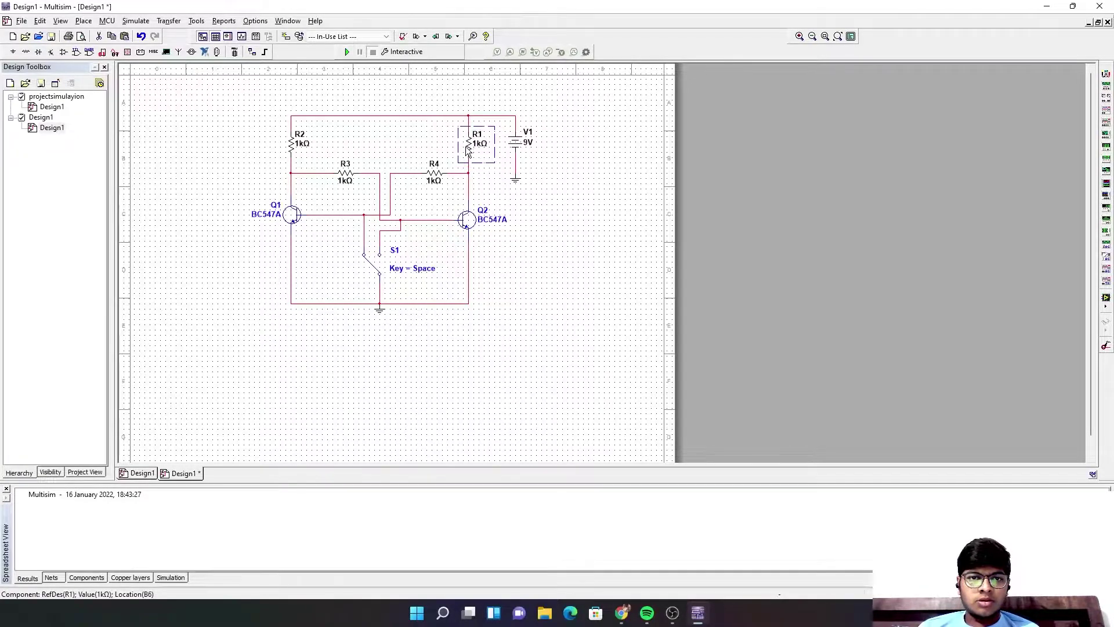
click(345, 176)
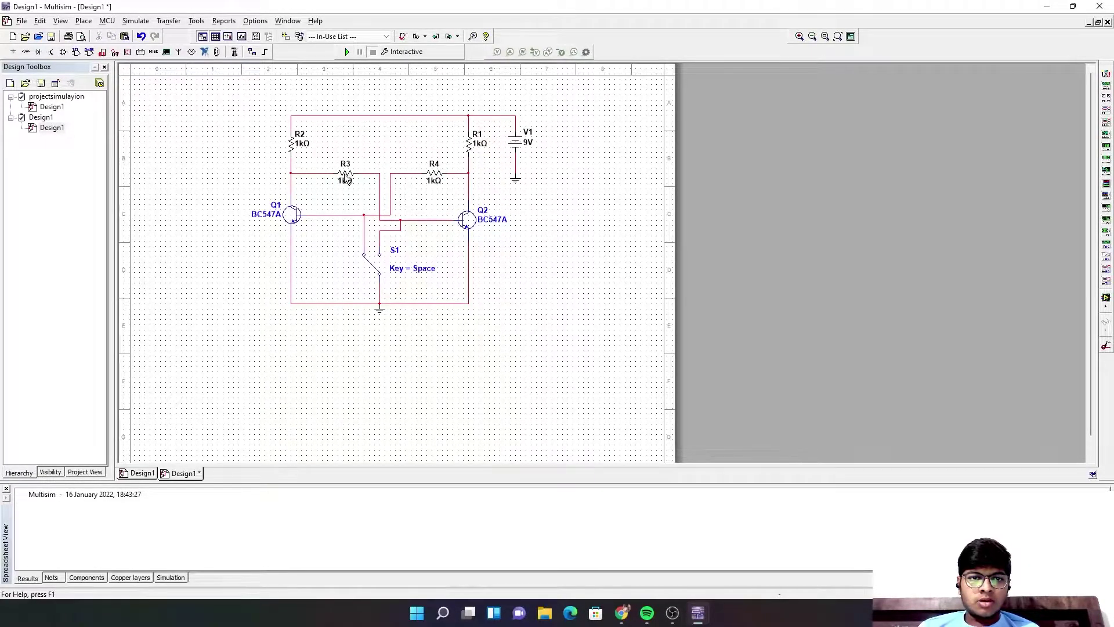
drag(343, 180, 346, 181)
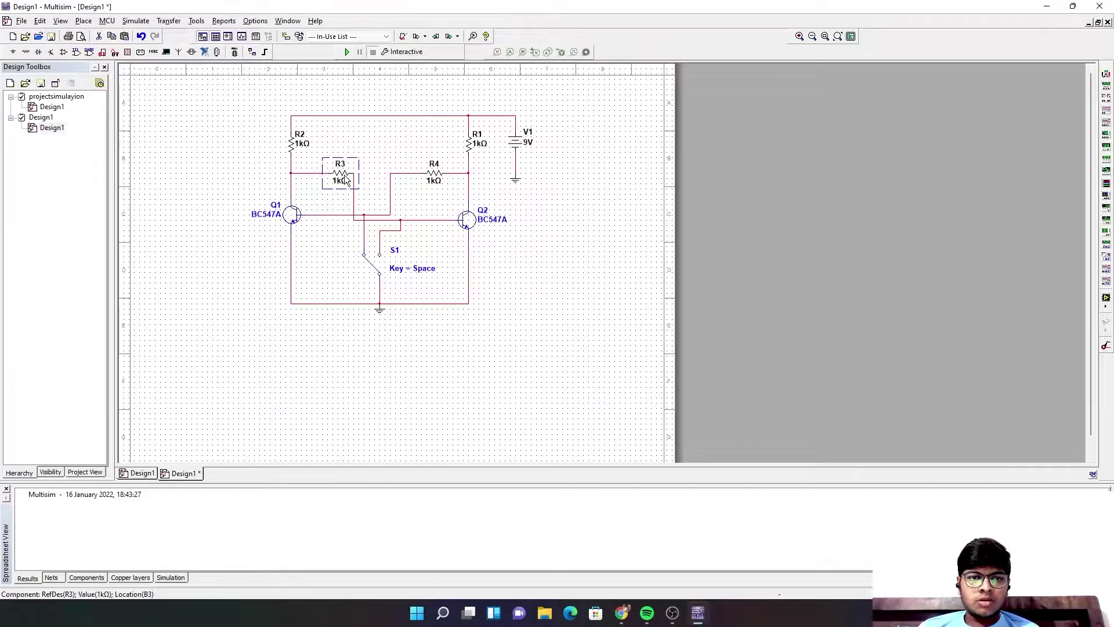
Set the resistance of R3 to 10k
double_click(344, 180)
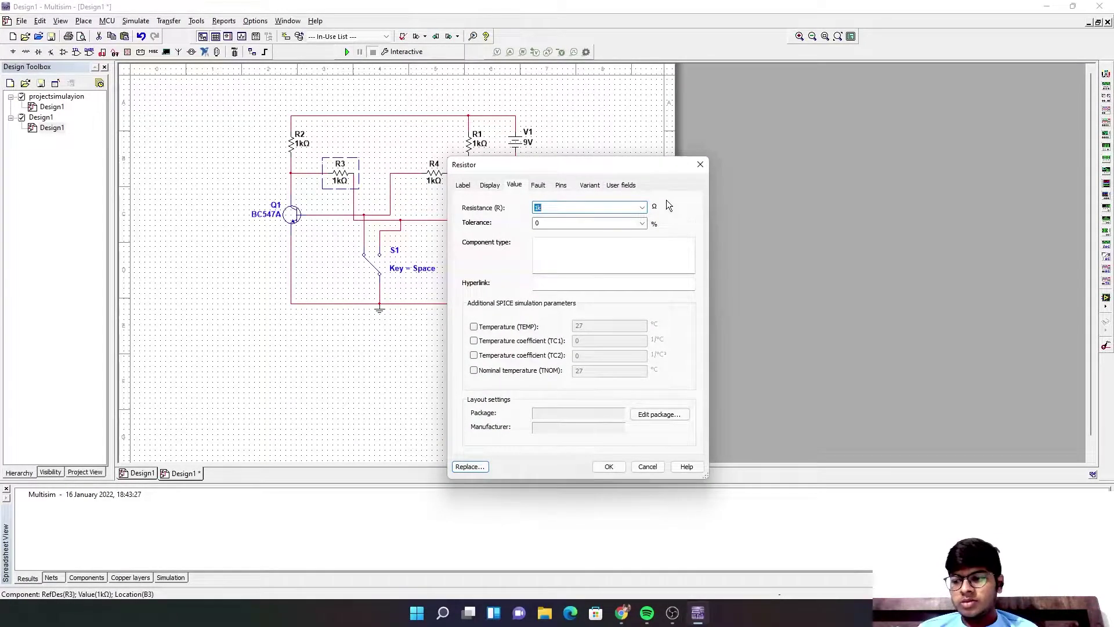
text(10)
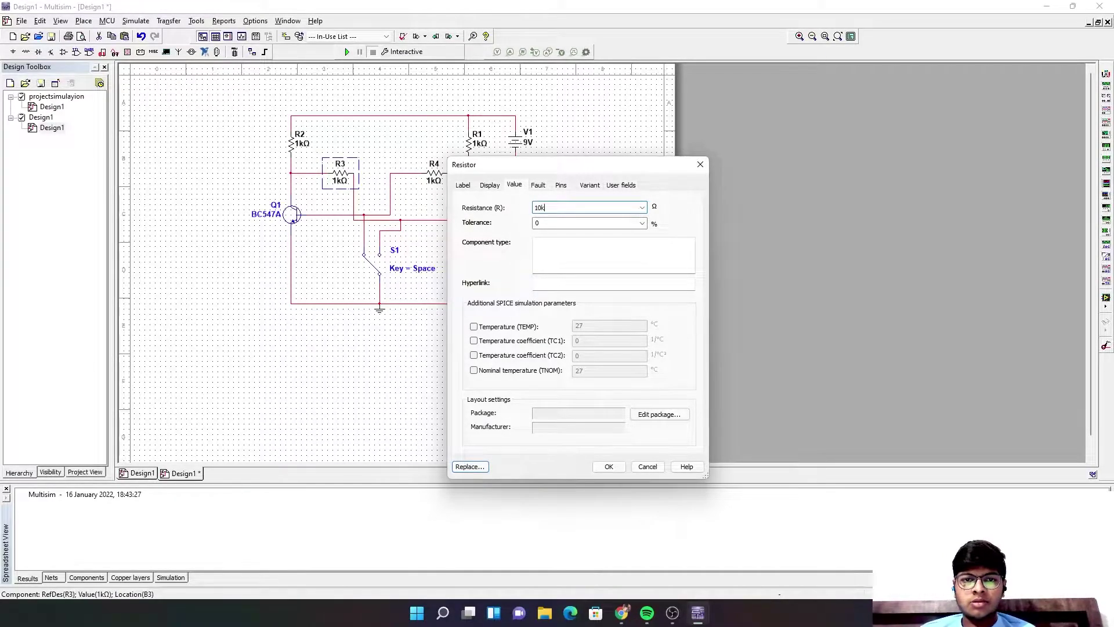
text(k)
key(Return)
Set the resistance of R4 to 10k
click(428, 180)
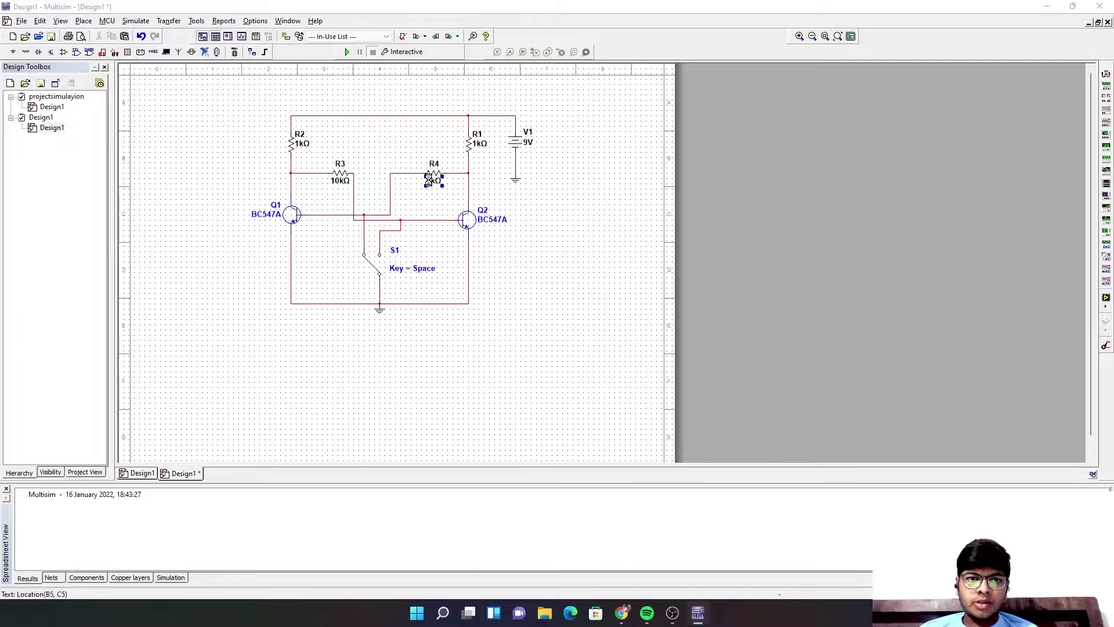
double_click(428, 180)
text(10)
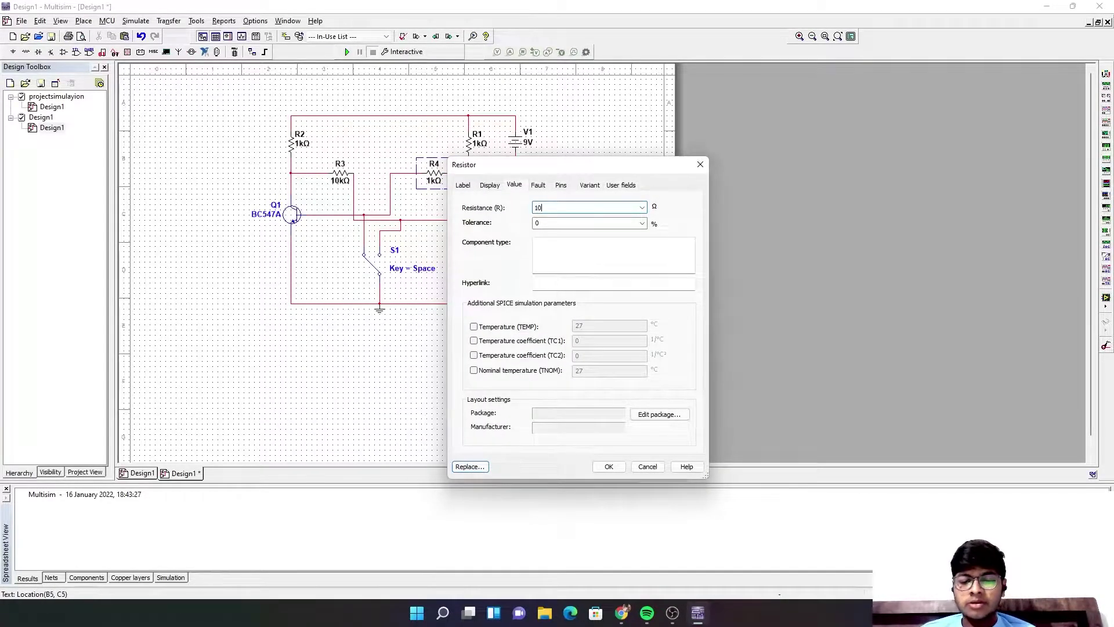
text(k)
key(Return)
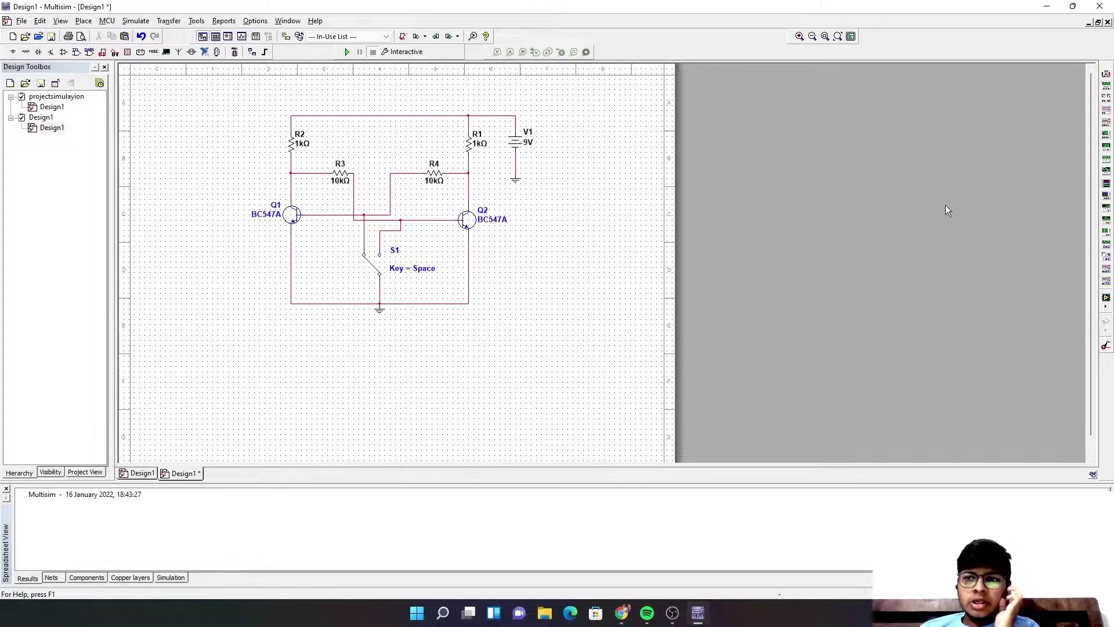
Place a two-channel oscilloscope left of R2 and wire its channel A input to the junction of R2 and R3
click(1106, 109)
click(148, 127)
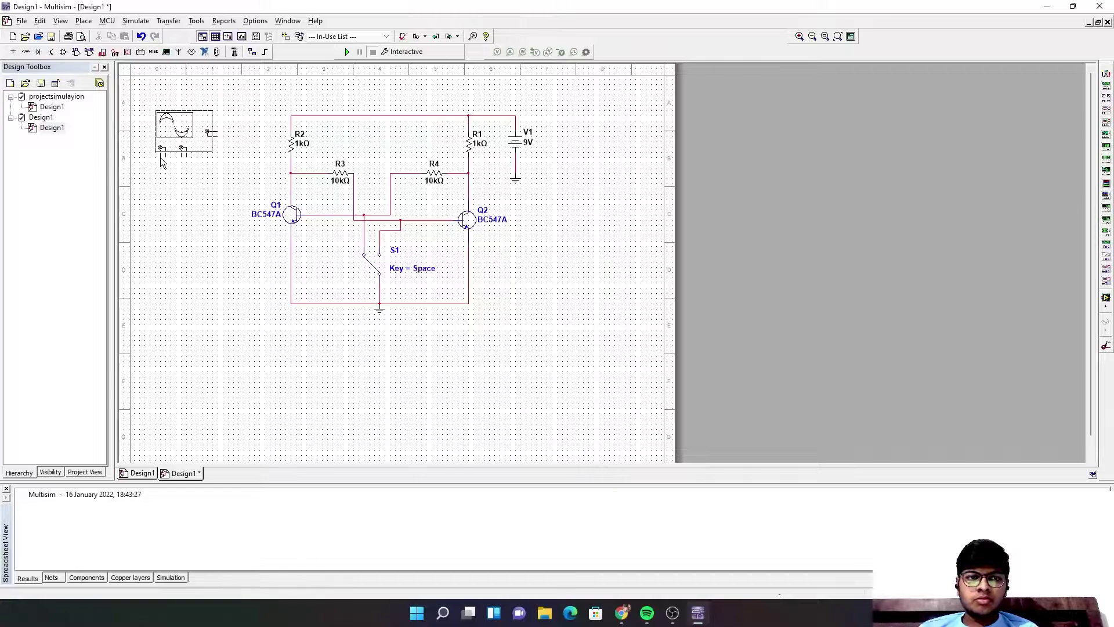
click(182, 156)
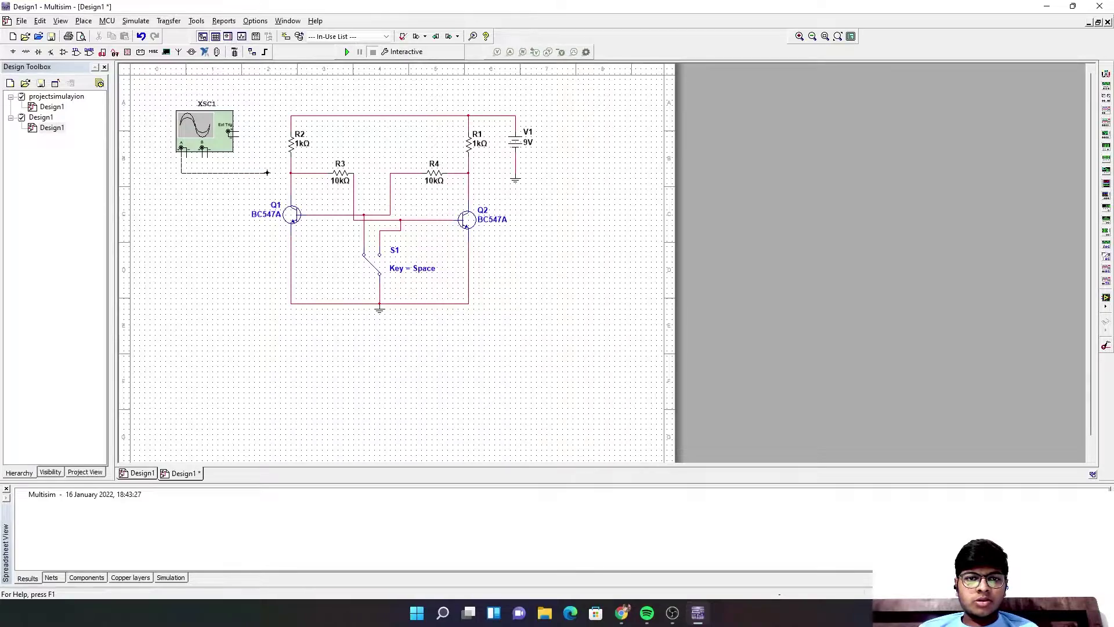
click(290, 172)
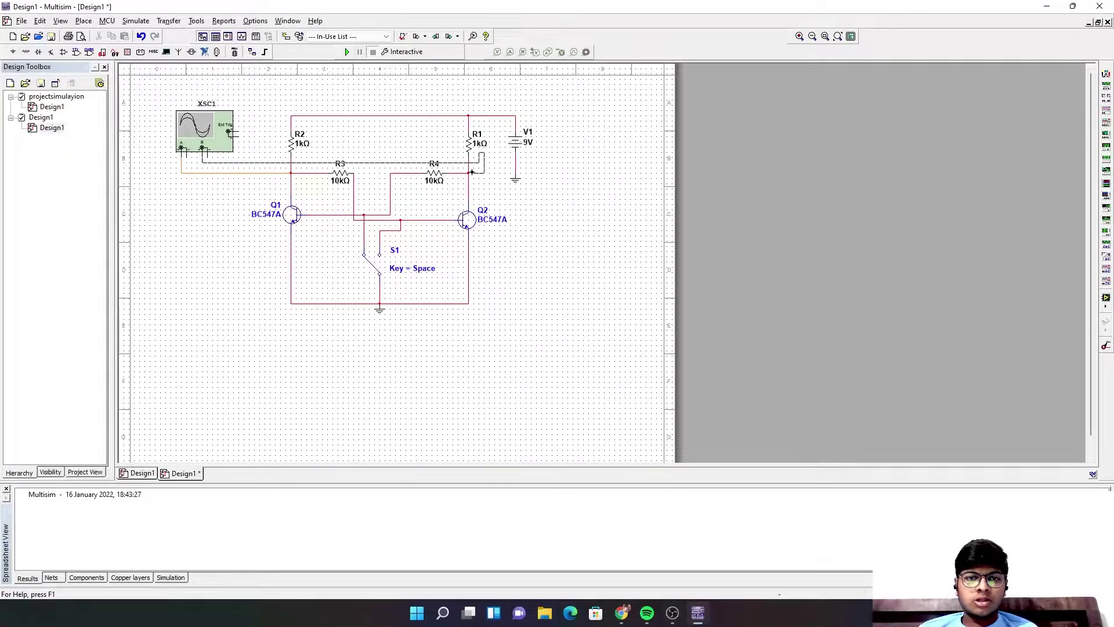
key(Escape)
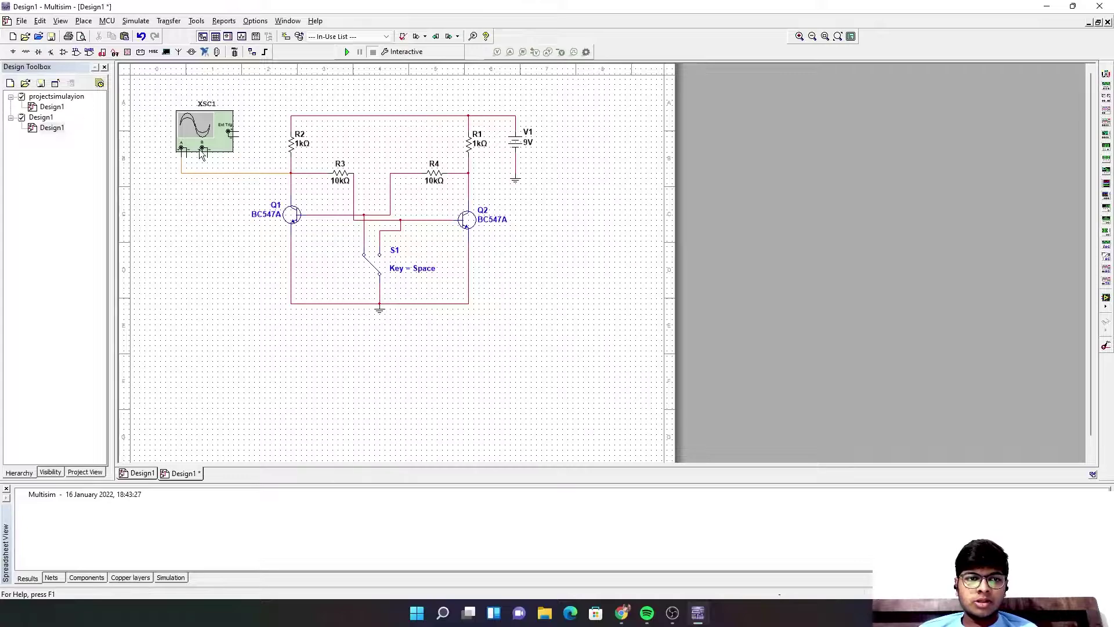
click(203, 155)
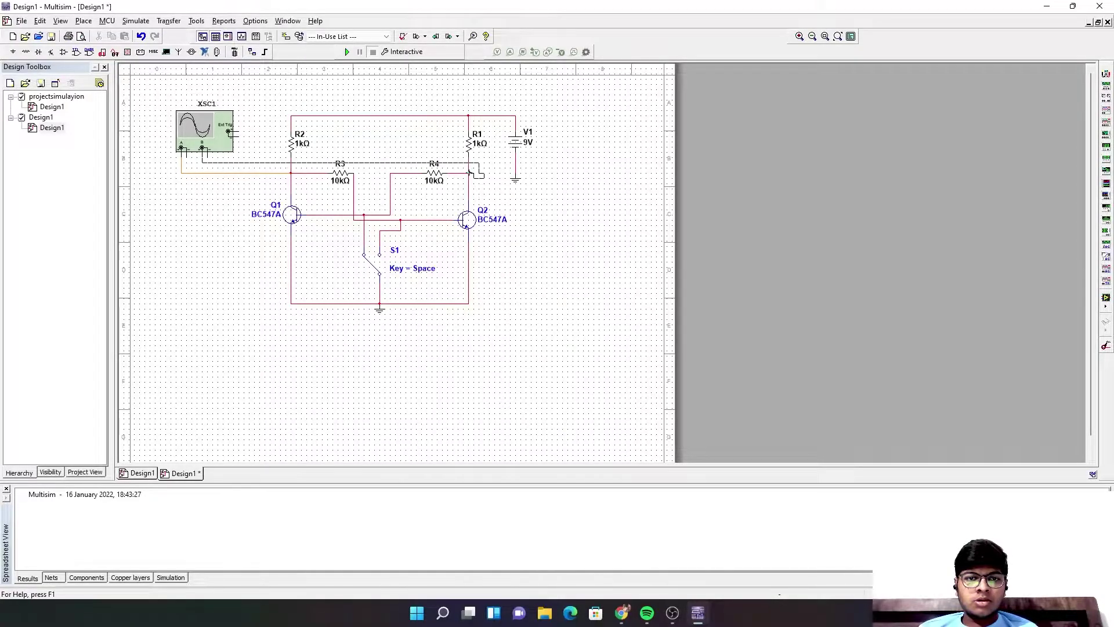
key(Escape)
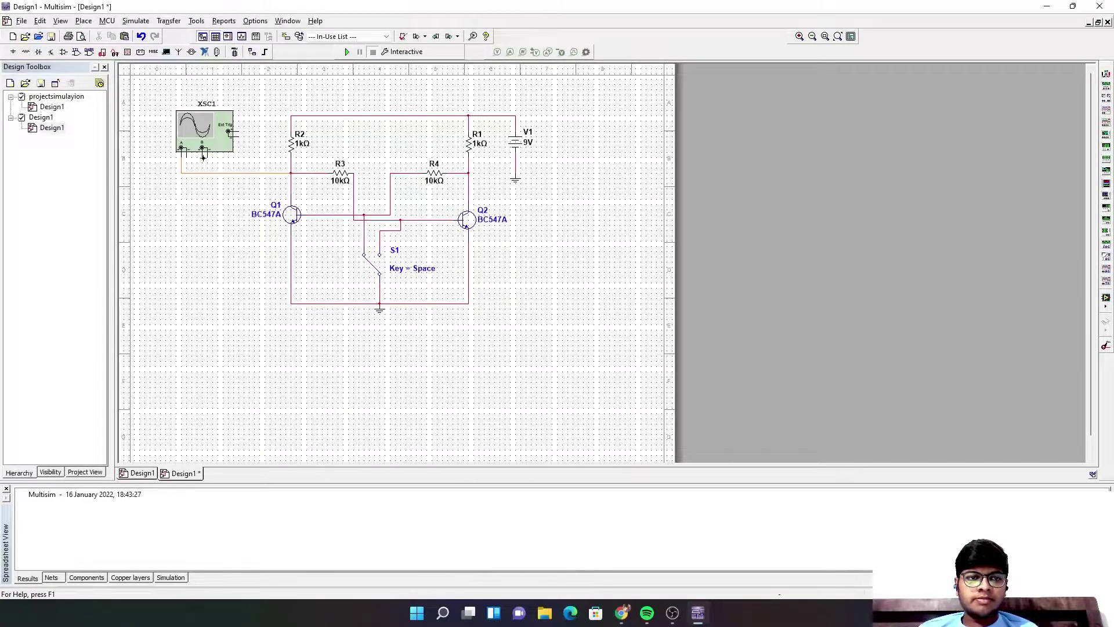
click(203, 155)
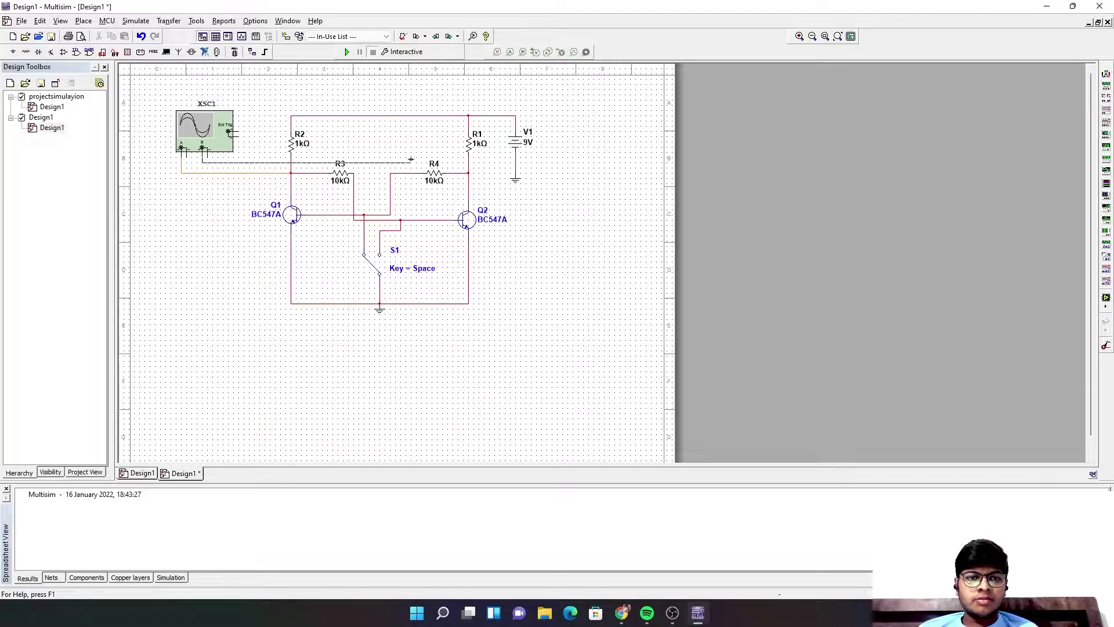
click(479, 161)
key(Escape)
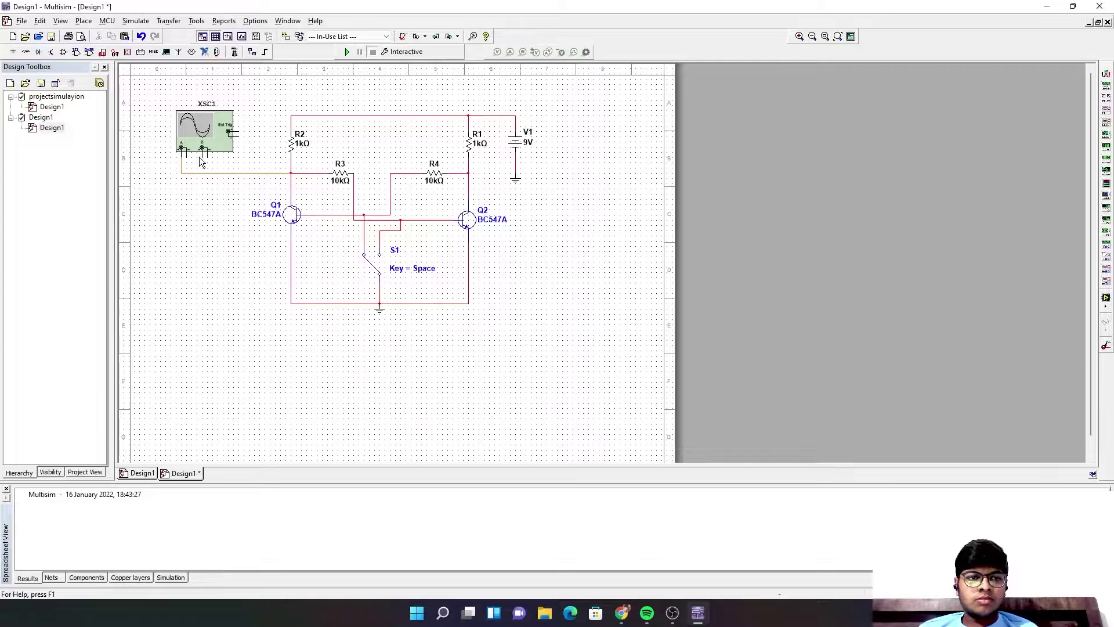
Wire the oscilloscope's channel B input to the junction of R1 and R4, and raise the wire's horizontal run above the R3 and R4 labels
click(201, 153)
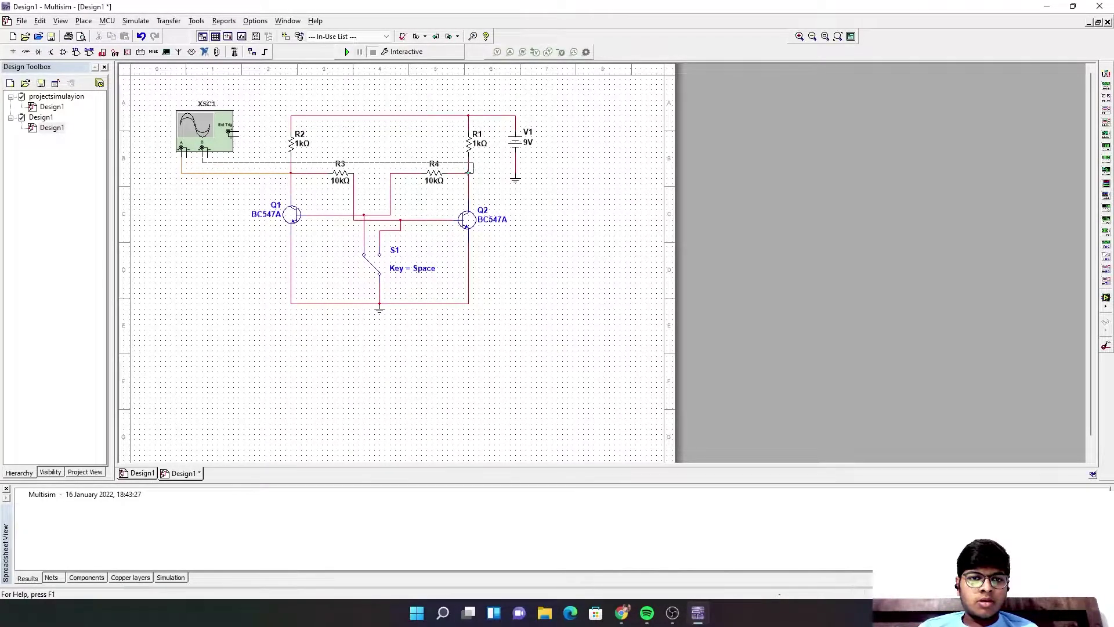
click(469, 173)
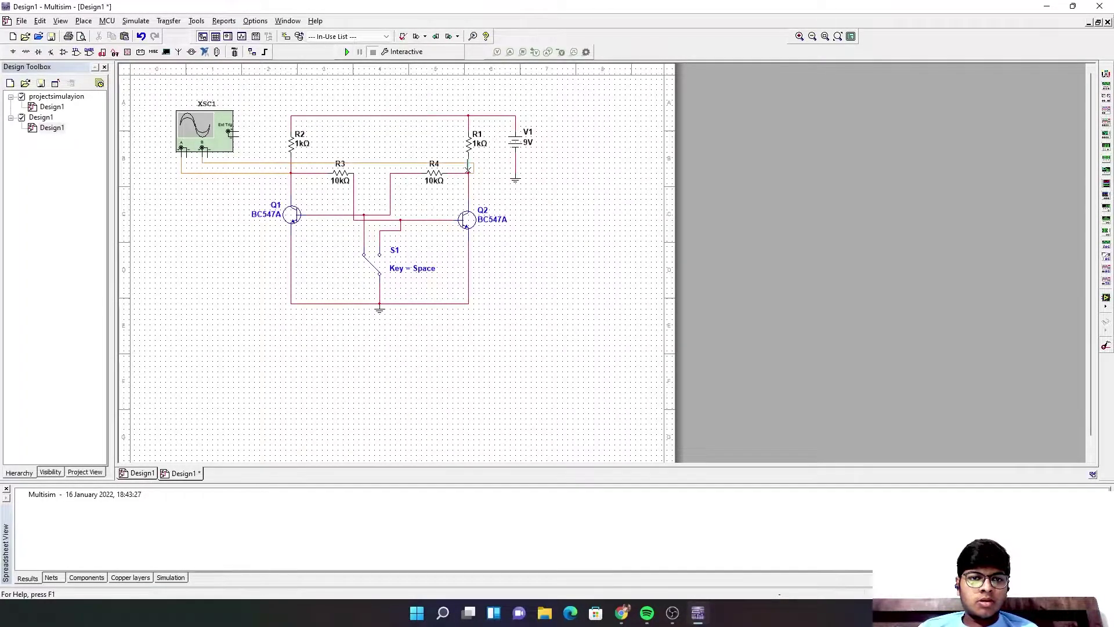
double_click(340, 168)
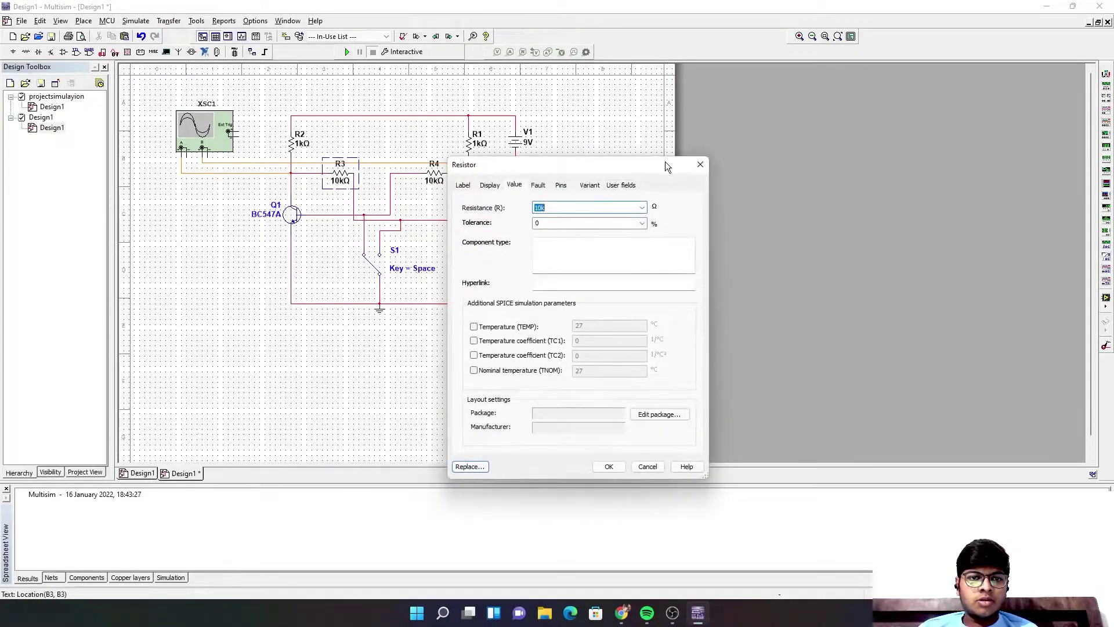
click(705, 165)
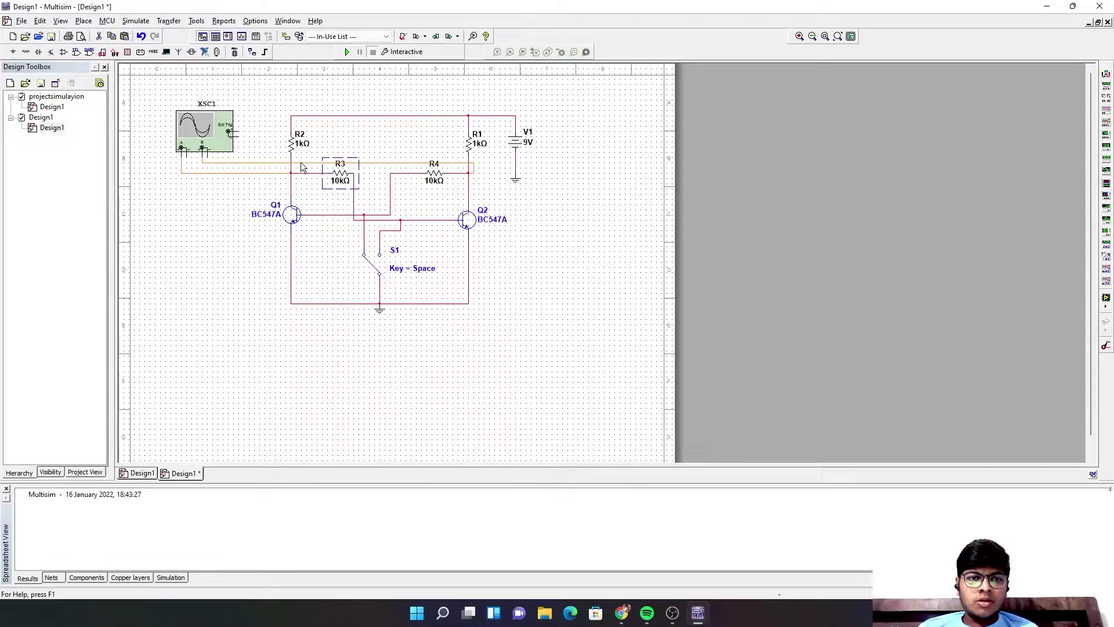
click(339, 162)
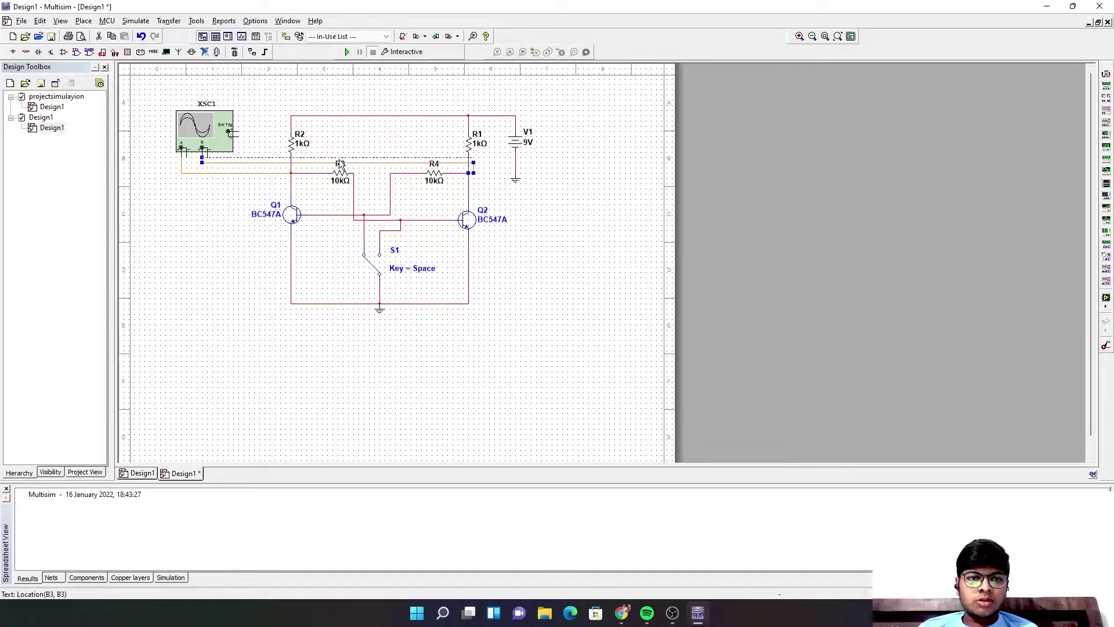
drag(339, 163, 339, 157)
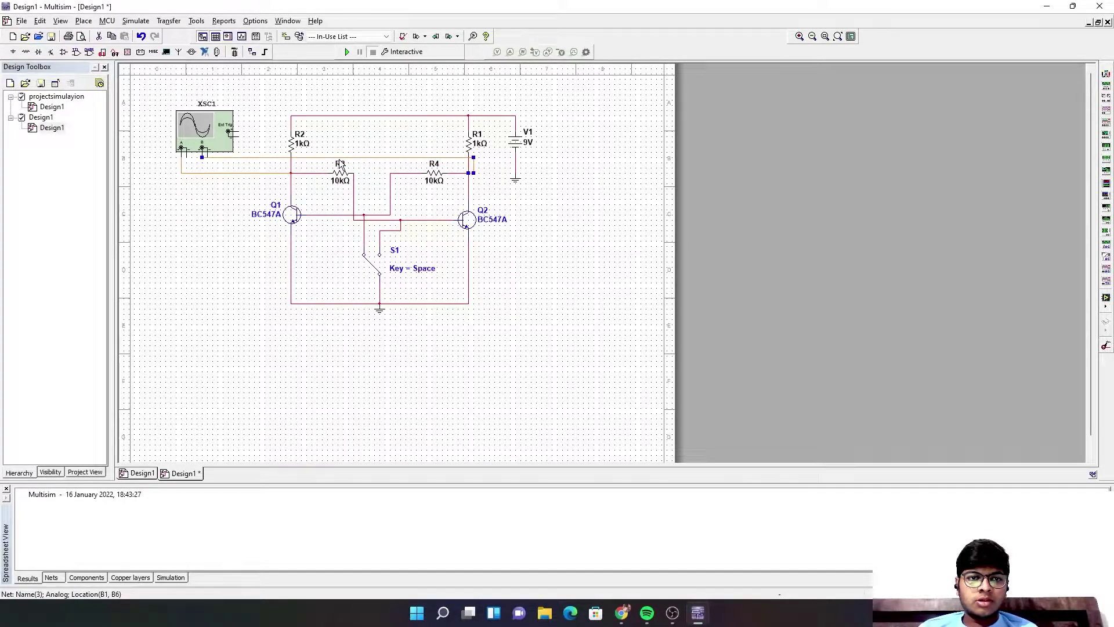
click(323, 85)
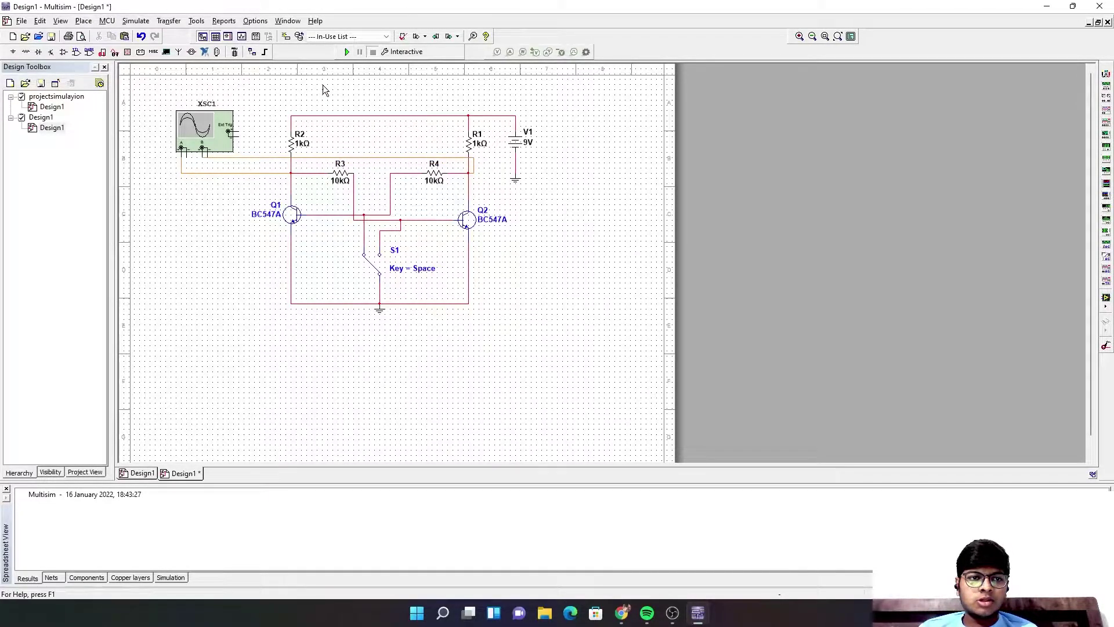
click(332, 156)
double_click(332, 157)
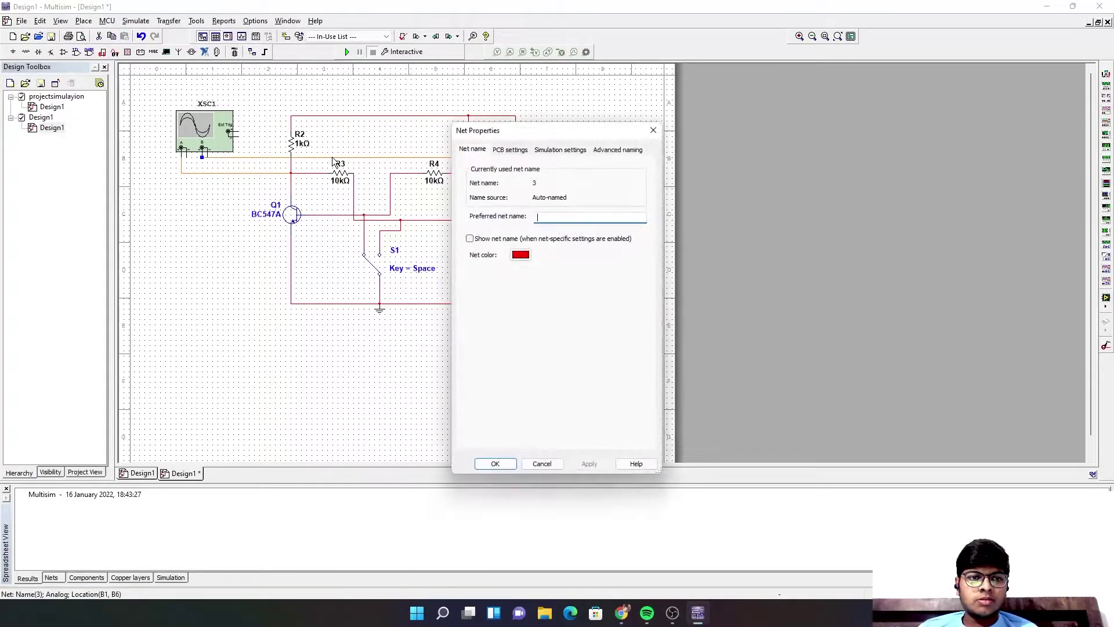
click(654, 130)
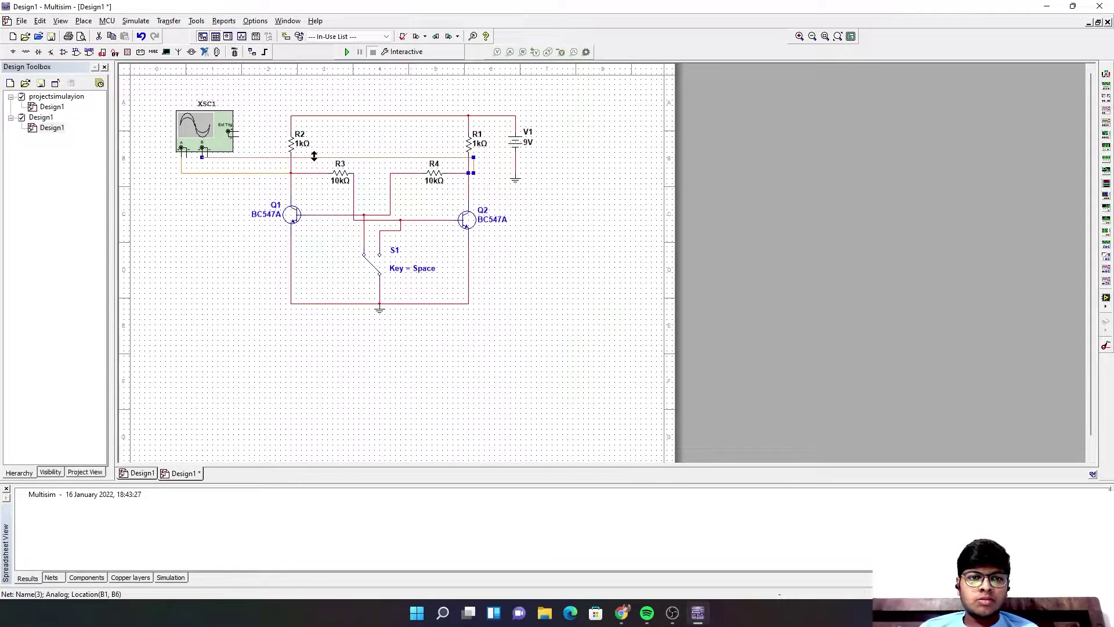
Lower the horizontal run of the oscilloscope's channel B wire so it sits closer to R3 and R4
drag(314, 156, 313, 163)
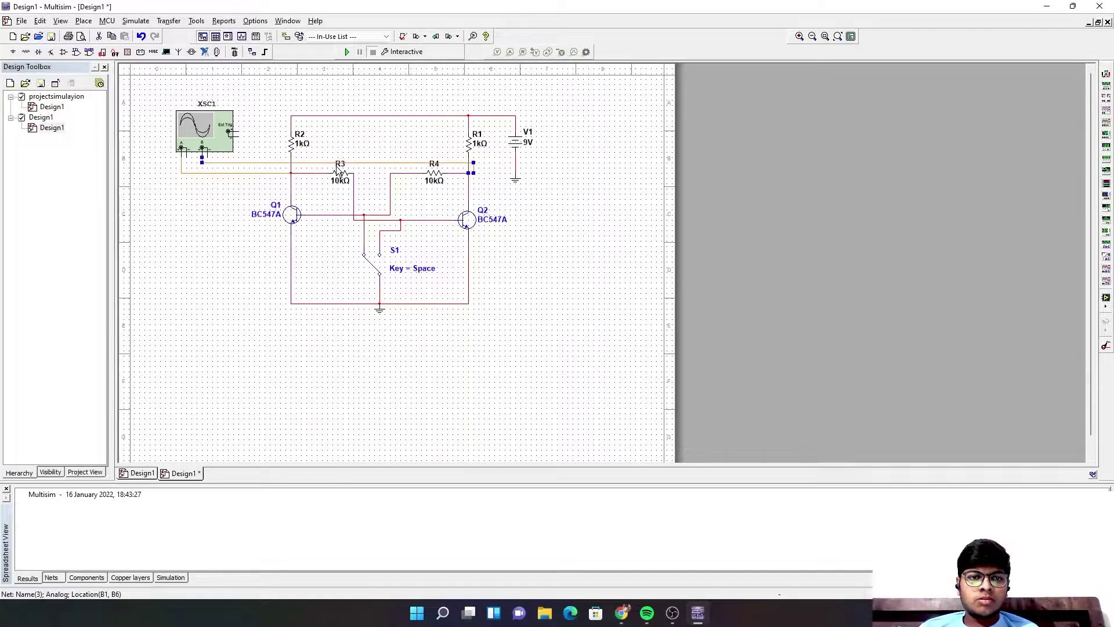
click(339, 165)
click(340, 169)
click(256, 343)
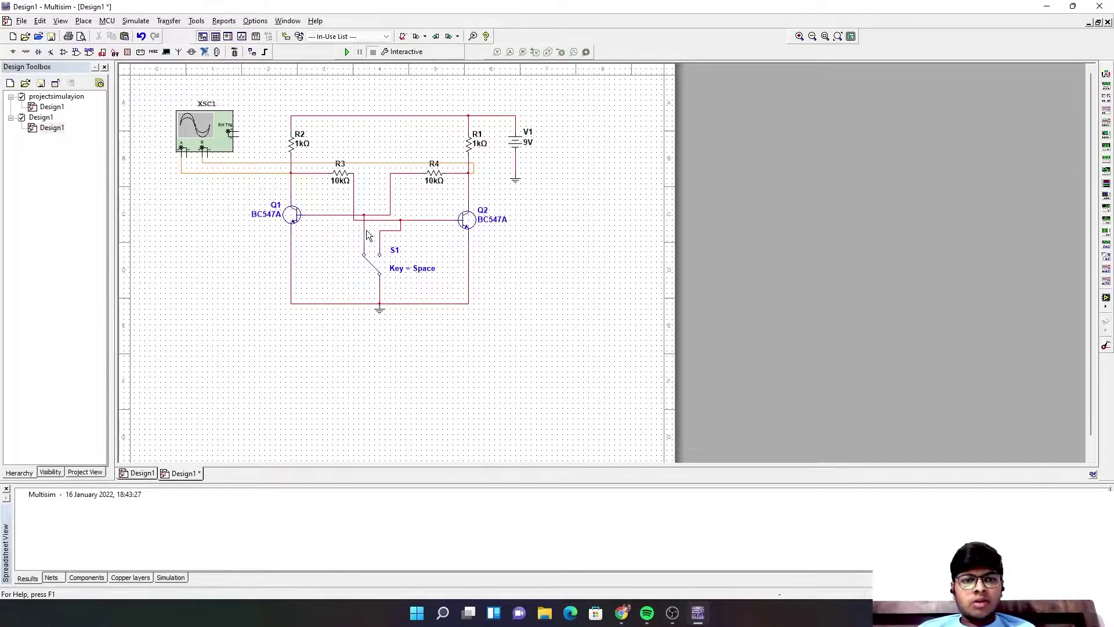
Copy V1's ground symbol, attaching one copy to the oscilloscope's channel A negative terminal and wiring another to the channel B negative terminal
click(515, 181)
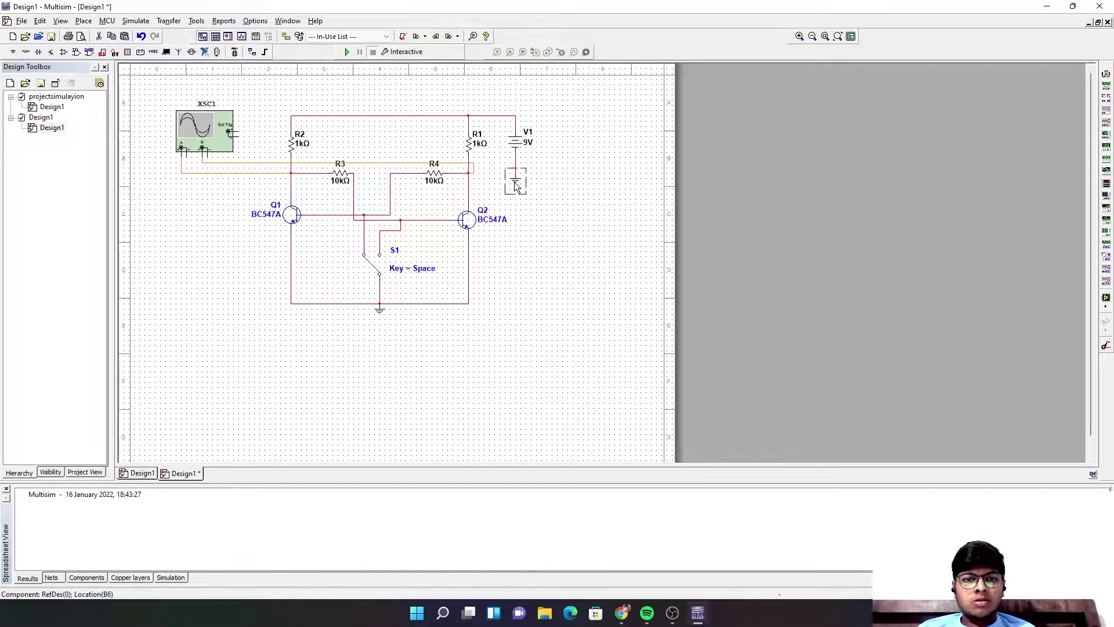
click(180, 217)
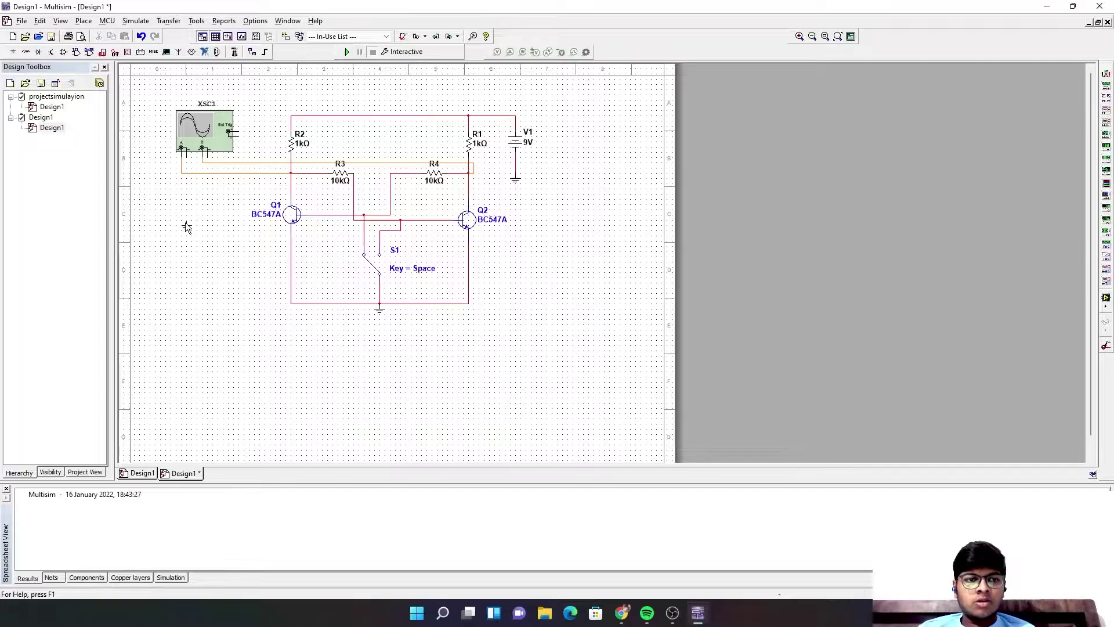
click(186, 164)
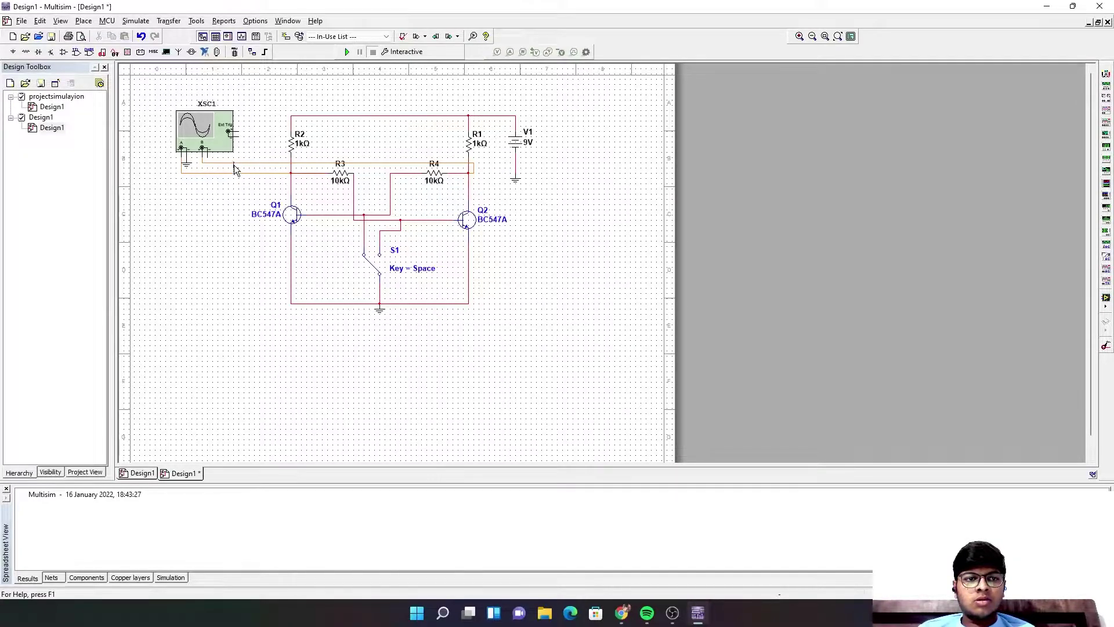
click(253, 152)
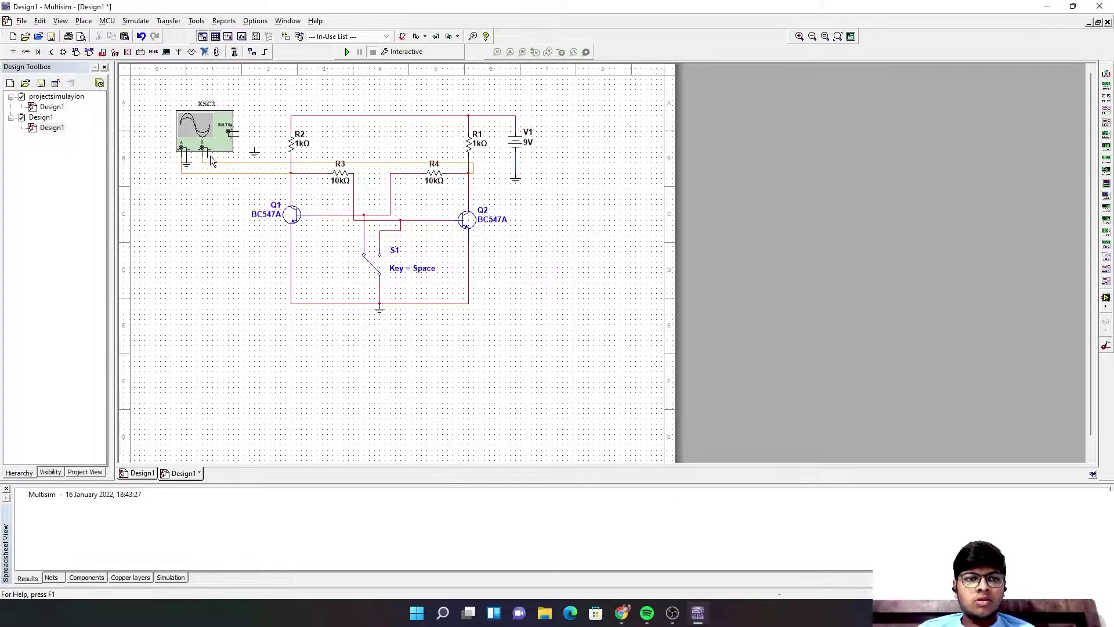
click(207, 156)
click(253, 151)
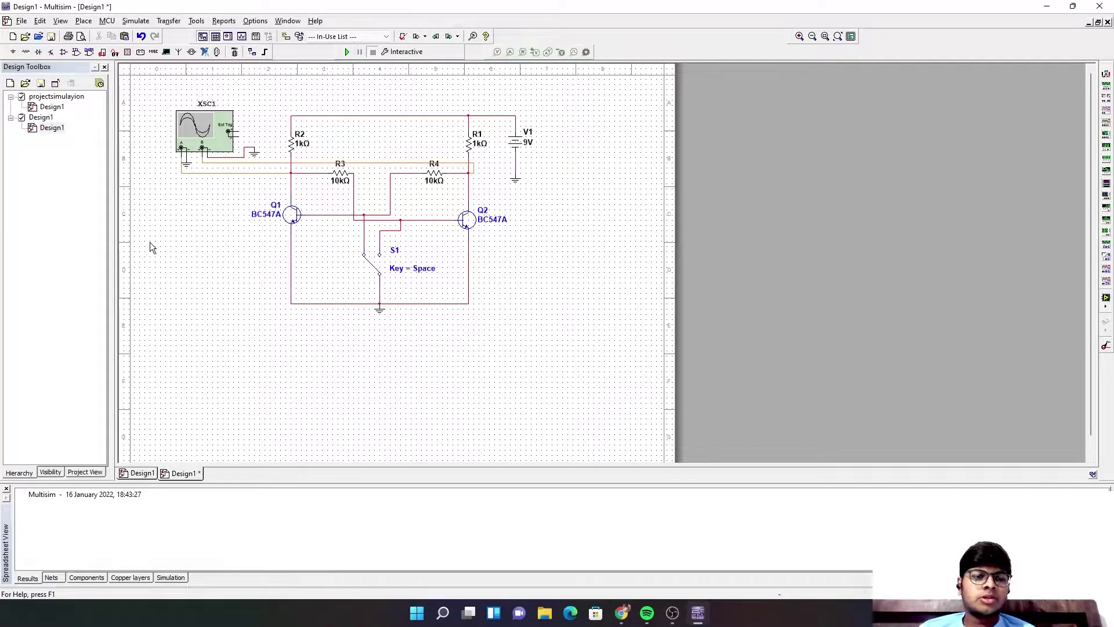
Change the segment color of the oscilloscope's channel A wire to red
right_click(196, 173)
click(232, 199)
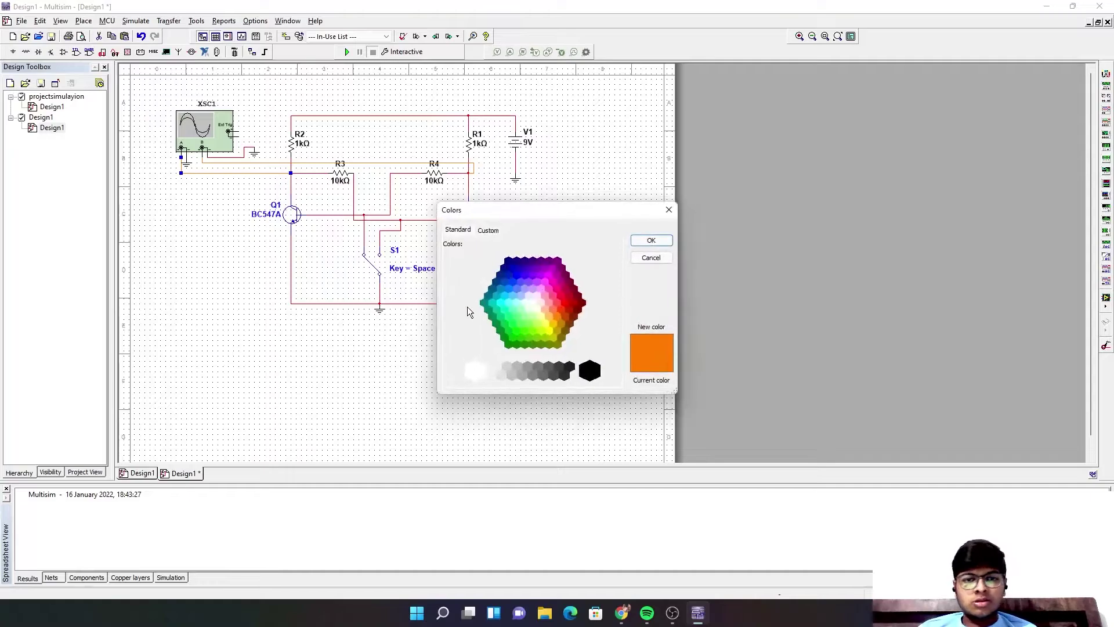
click(564, 301)
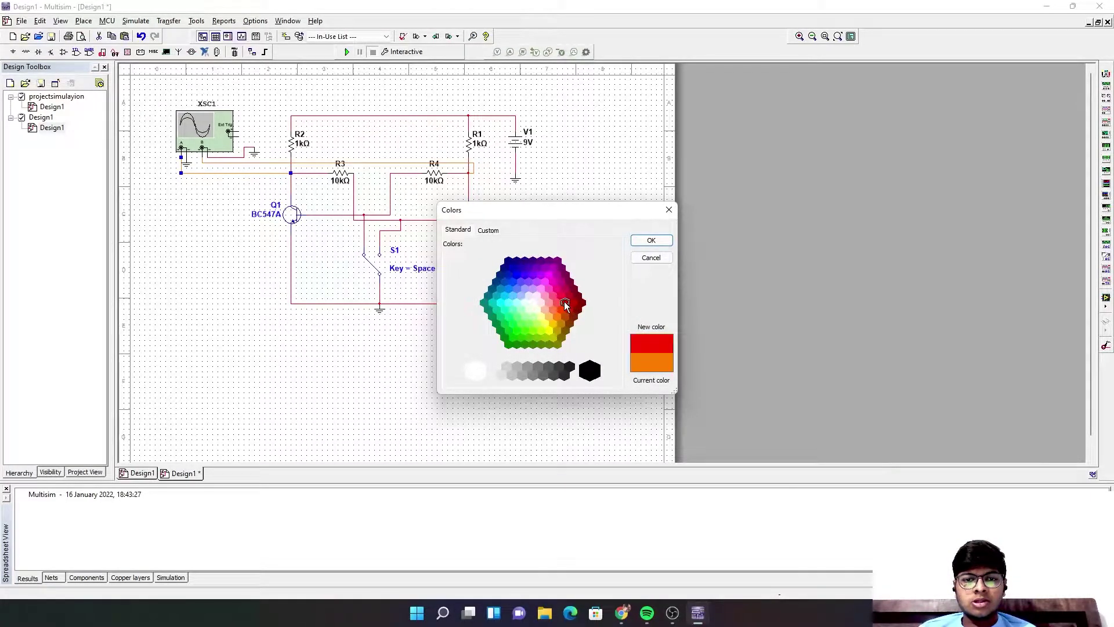
click(649, 241)
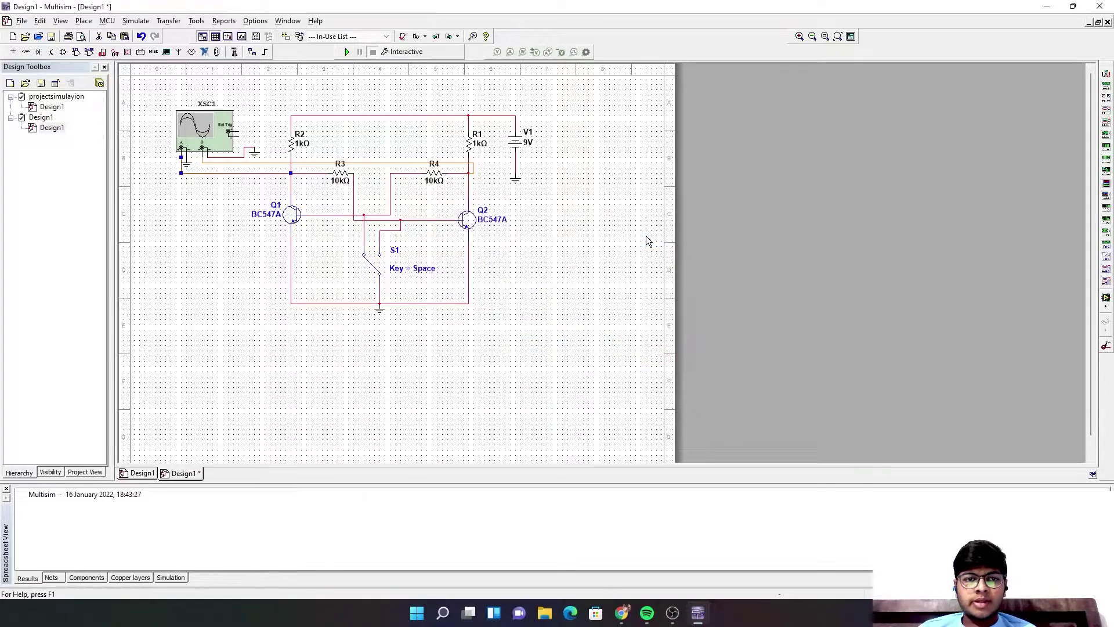
Change the segment color of the oscilloscope's channel B wire to green
right_click(230, 165)
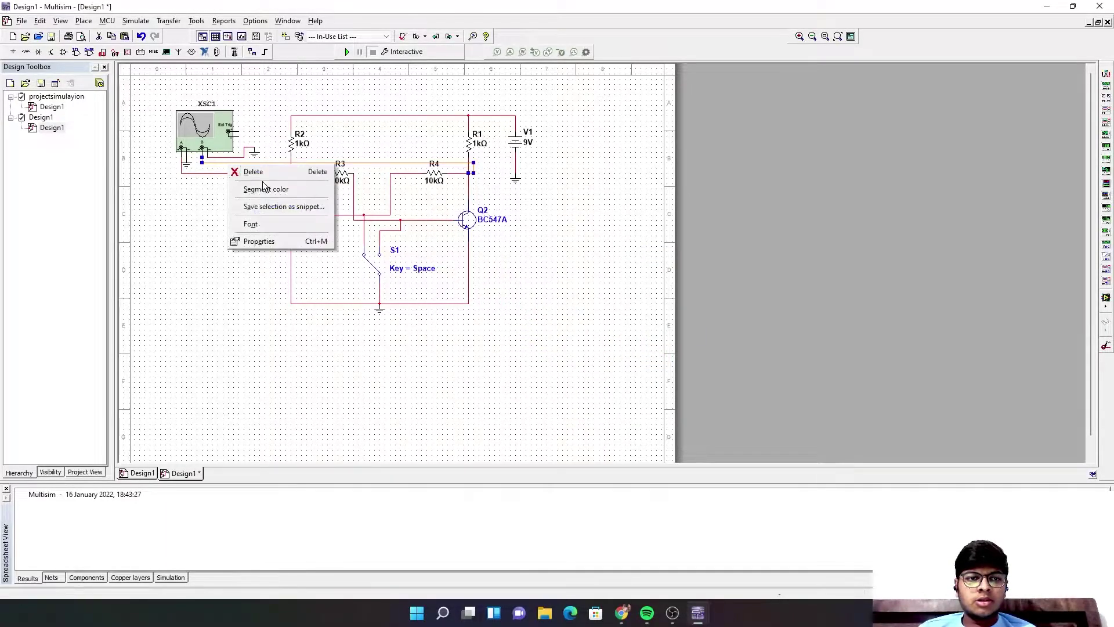
click(263, 188)
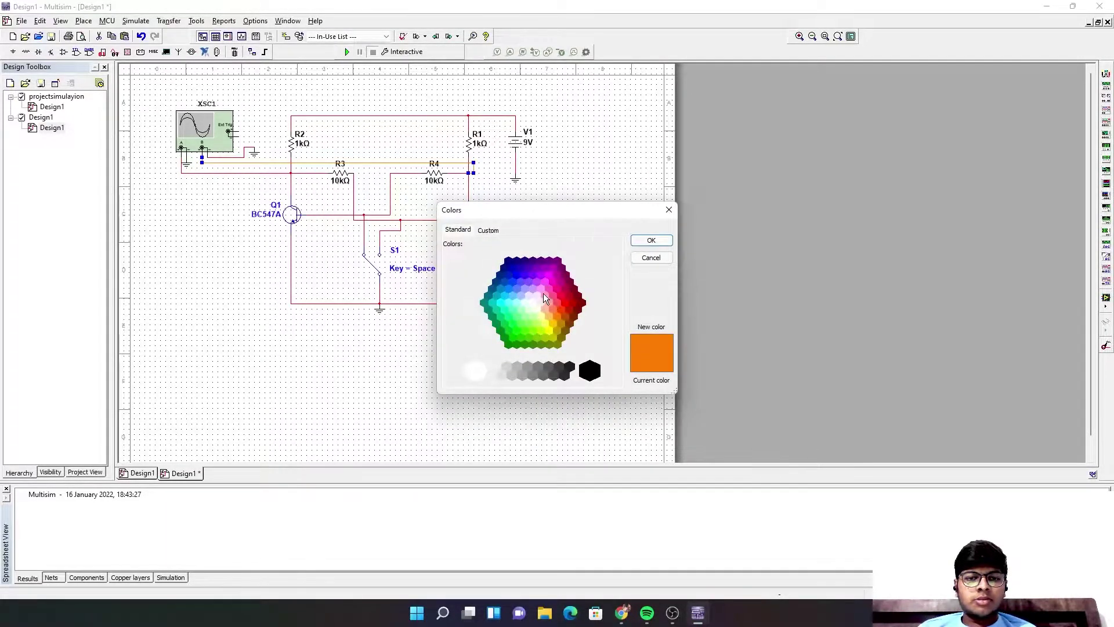
click(512, 339)
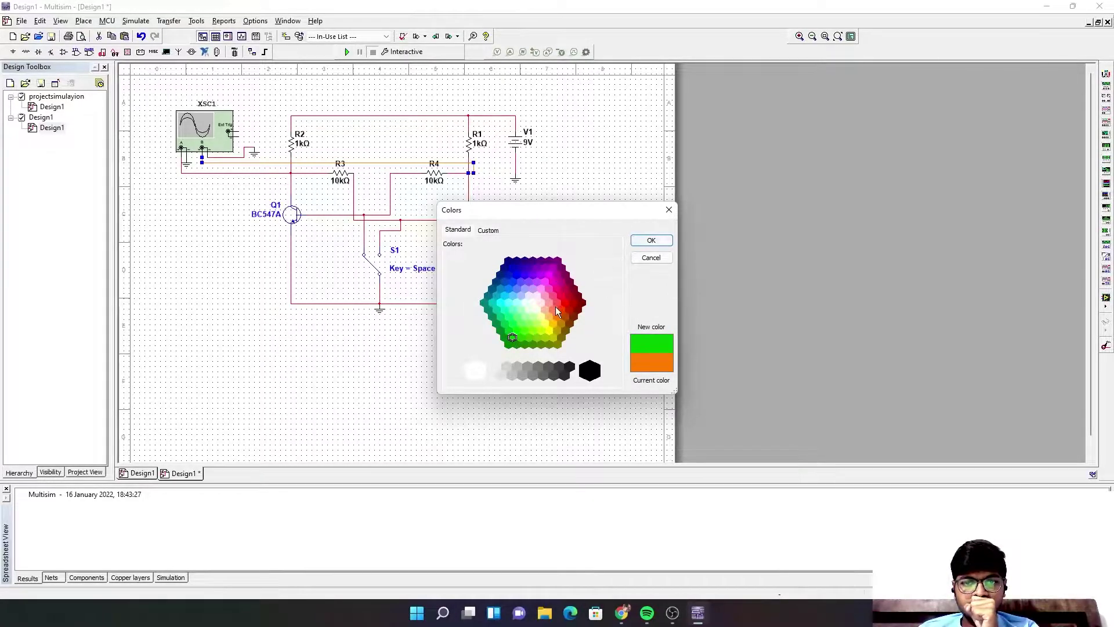
click(508, 331)
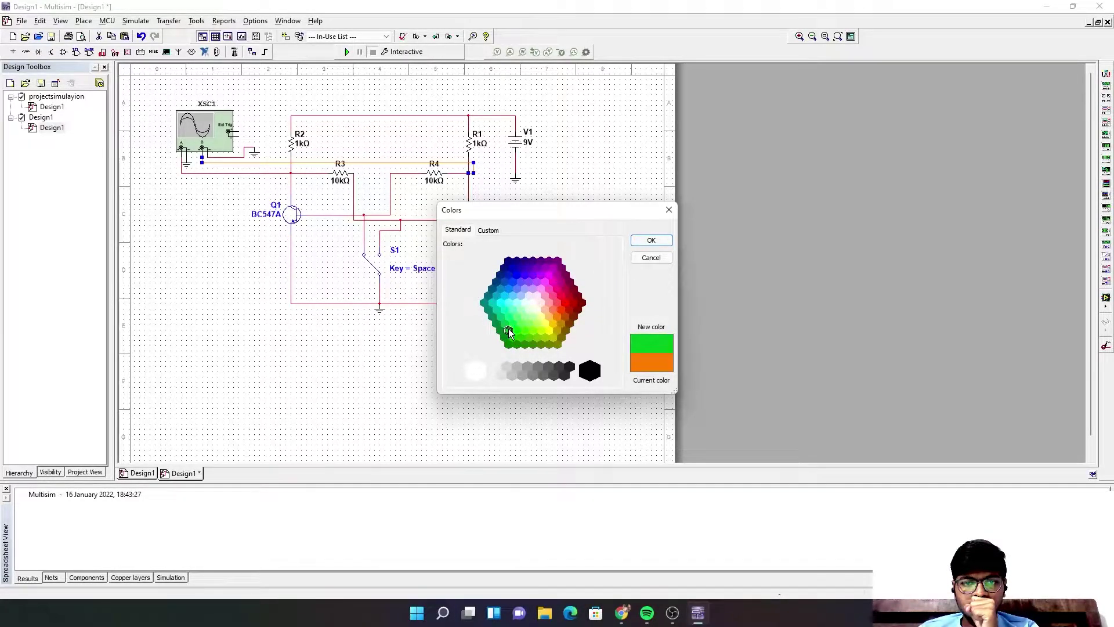
click(651, 240)
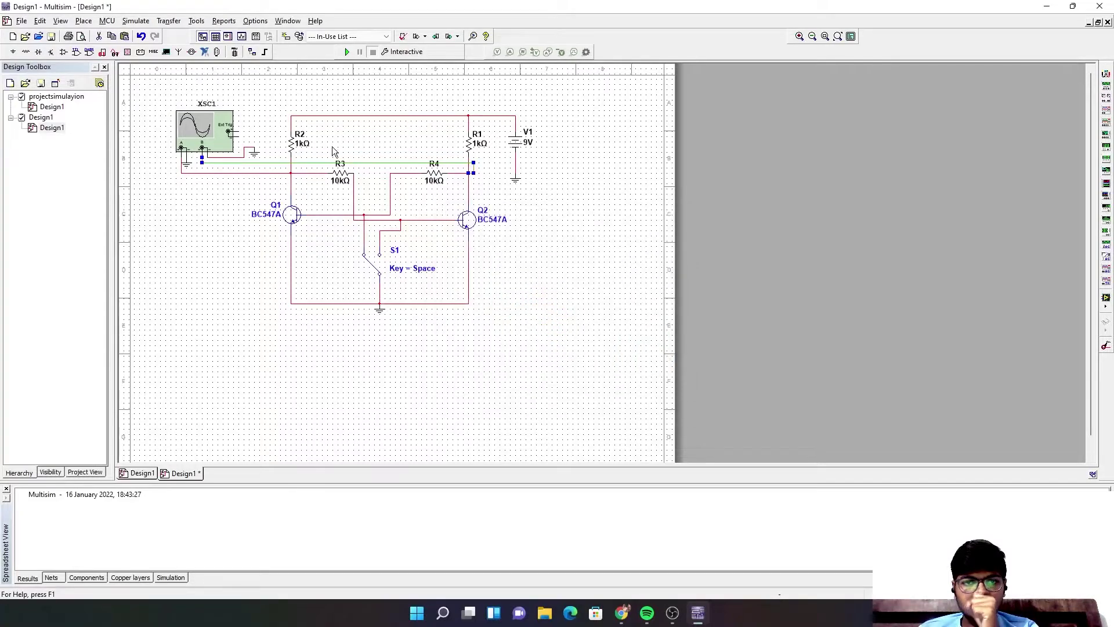
Open the oscilloscope display clear of the circuit and start the interactive simulation
double_click(181, 140)
drag(487, 179, 653, 183)
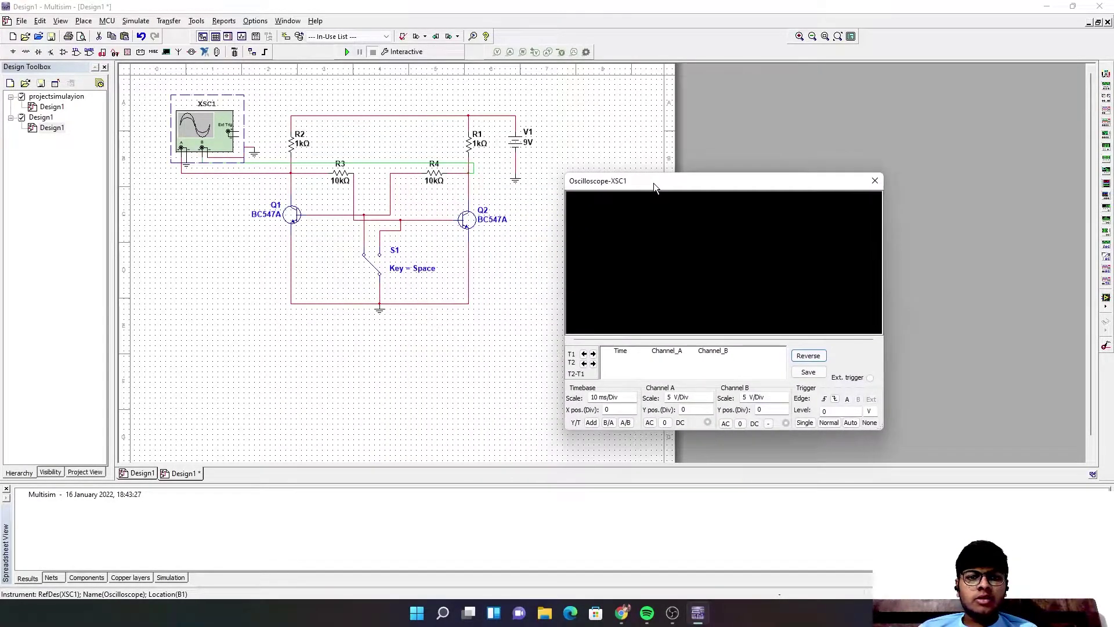
click(347, 51)
Toggle switch S1 back and forth in the running simulation and compare the oscilloscope's channel A and B traces
key(space)
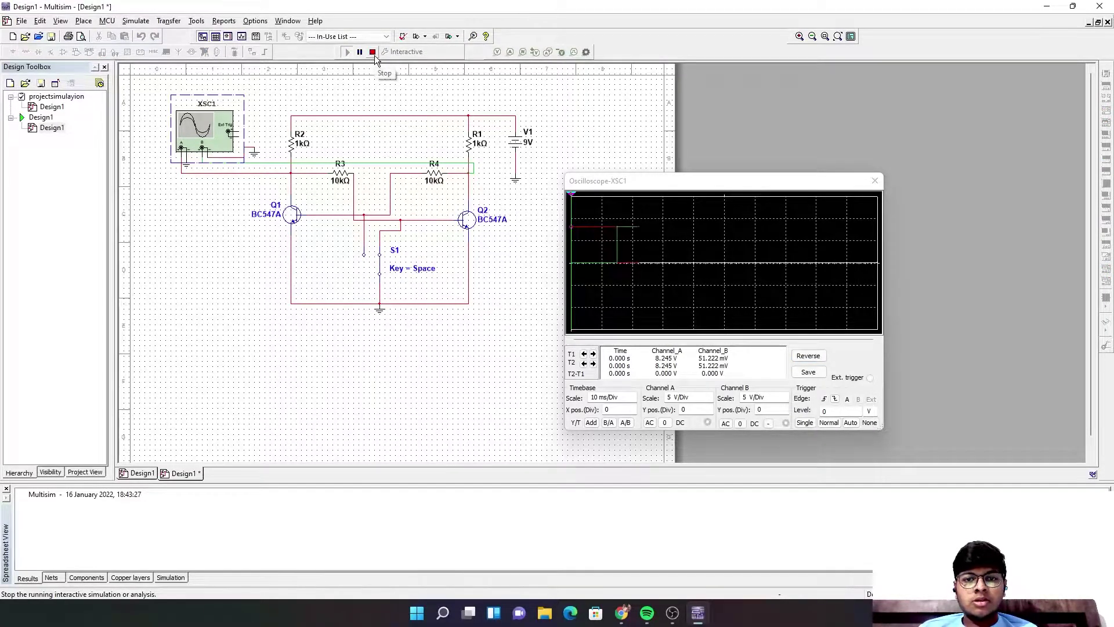
key(space)
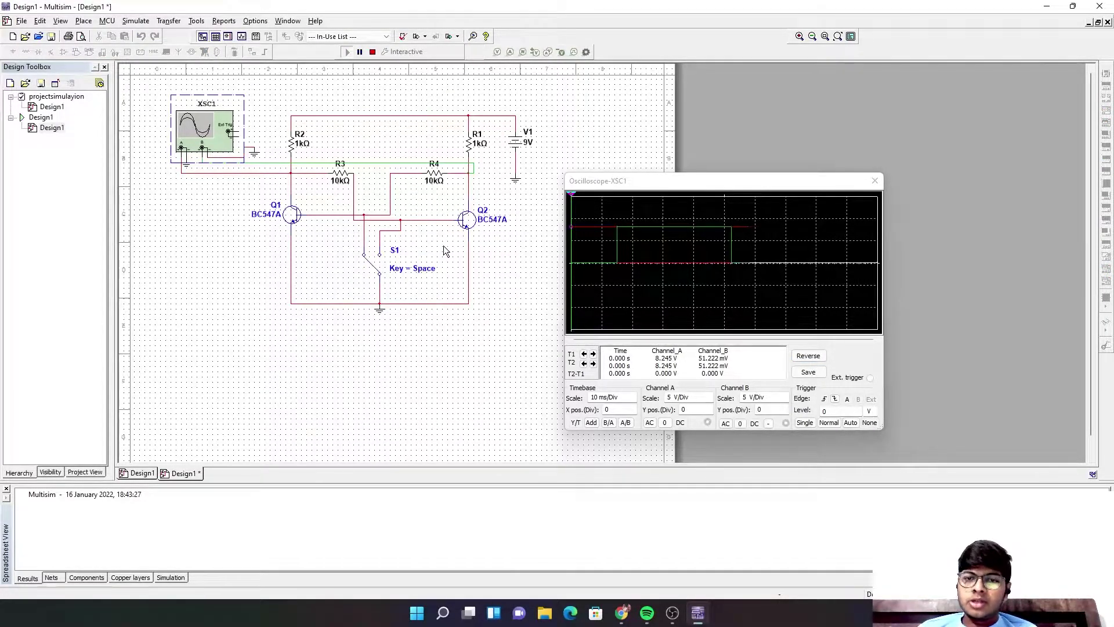
click(808, 356)
key(space)
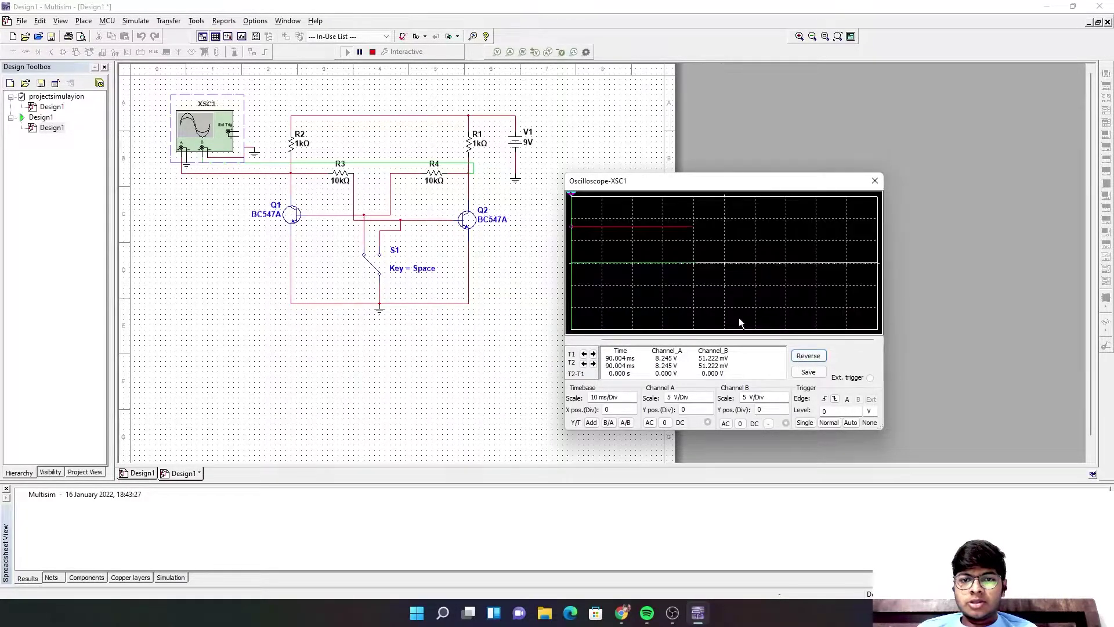
click(407, 274)
key(space)
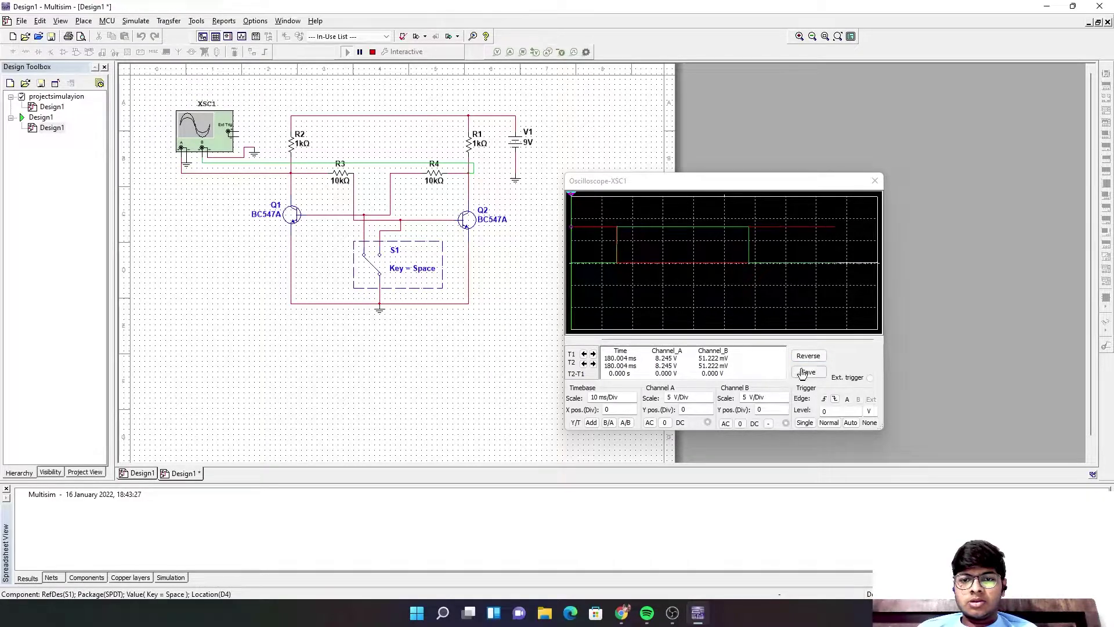
Reverse the oscilloscope display to a white background and toggle switch S1 repeatedly while the simulation runs
click(808, 355)
click(386, 268)
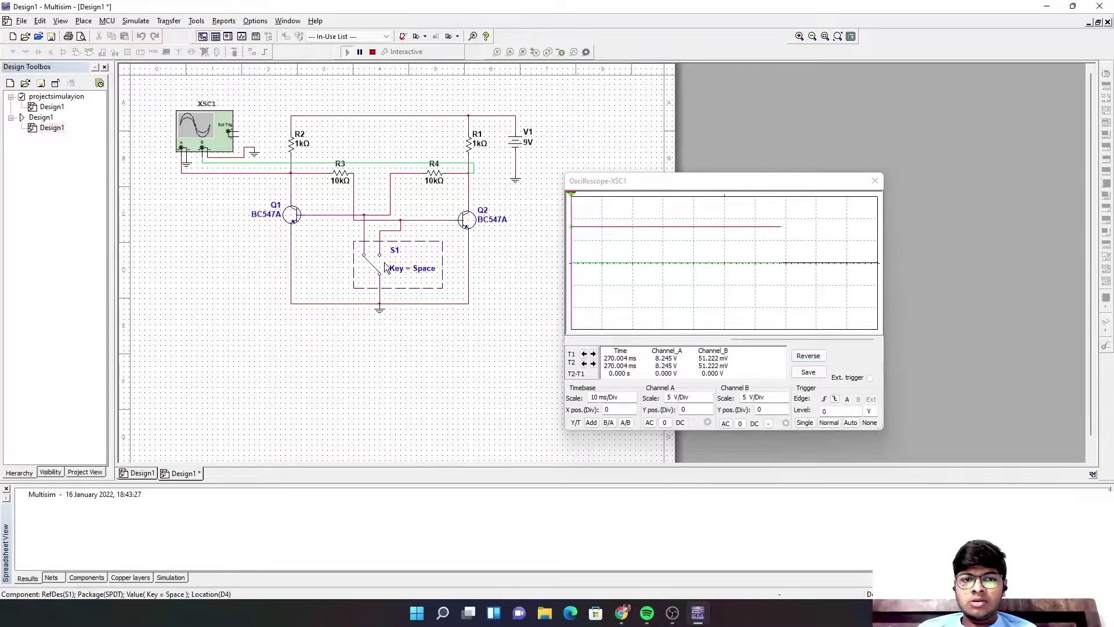
key(space)
key(space)
key(space)
key(space)
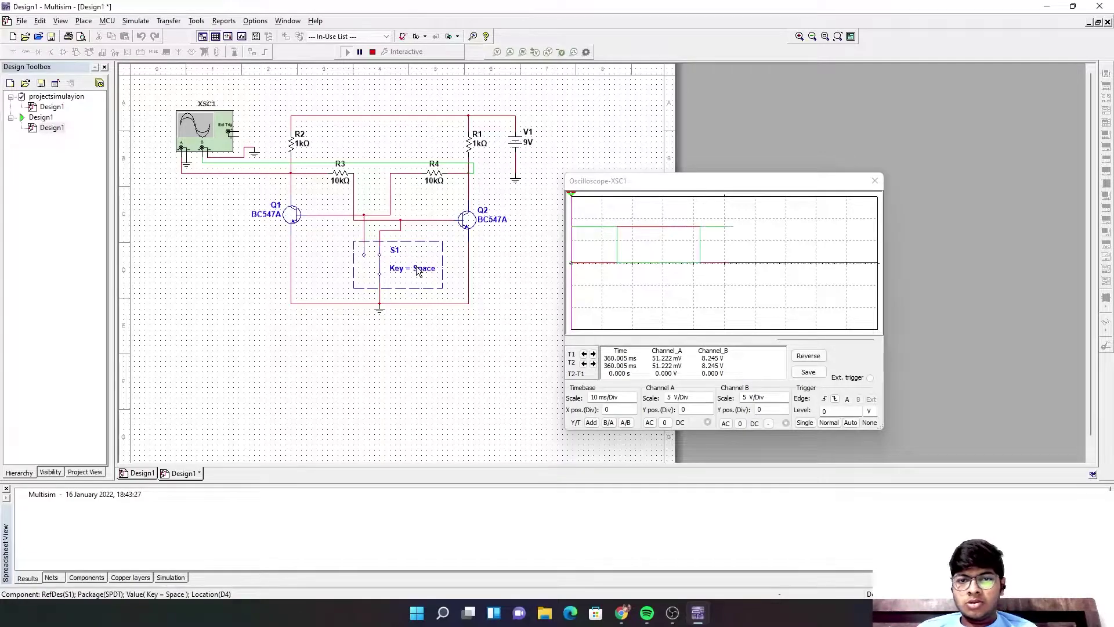
key(space)
key(space)
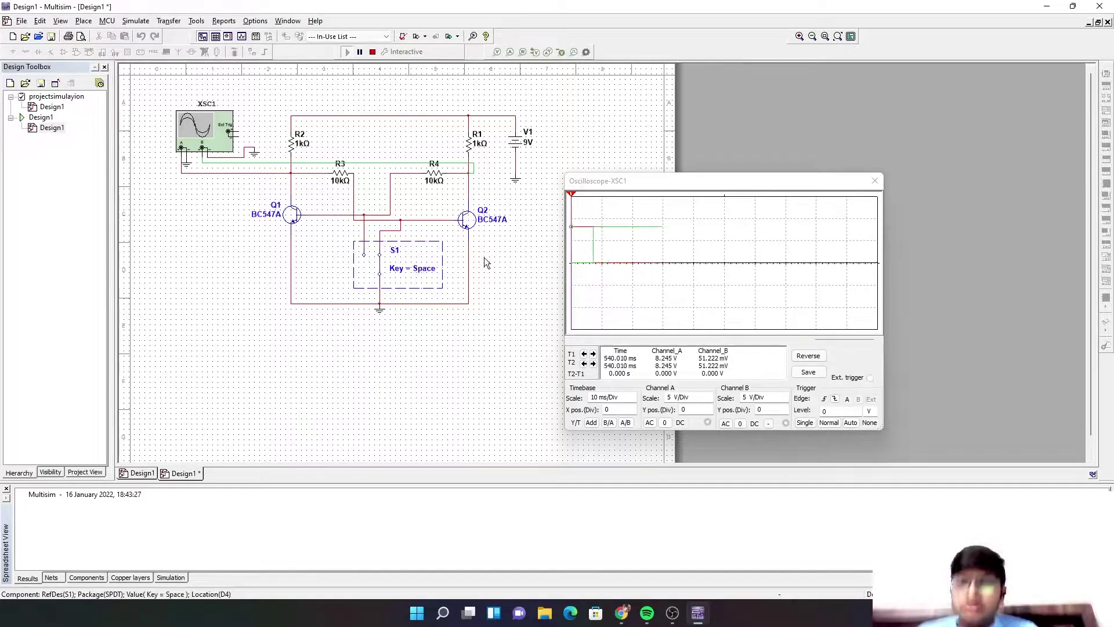
key(space)
key(space)
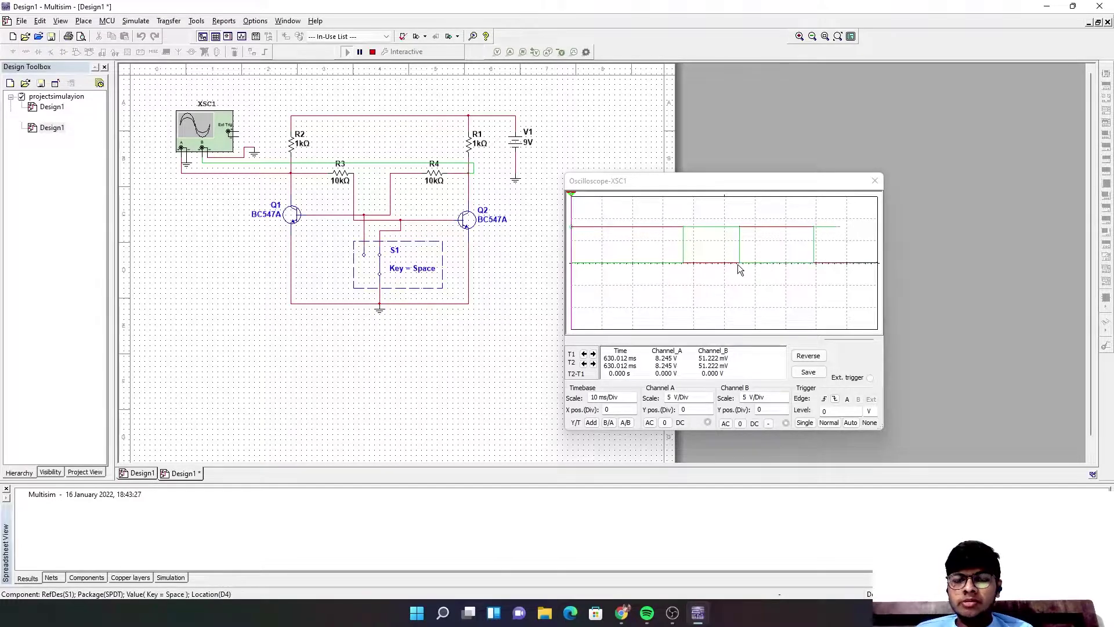
key(space)
key(space)
key(space)
key(space)
key(space)
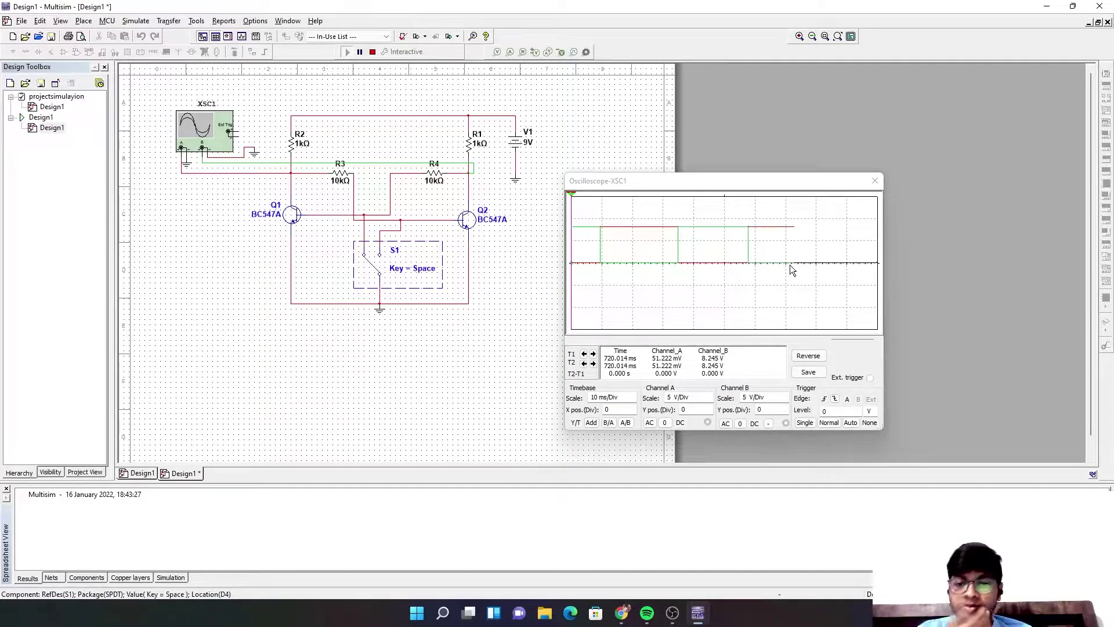
key(space)
key(space)
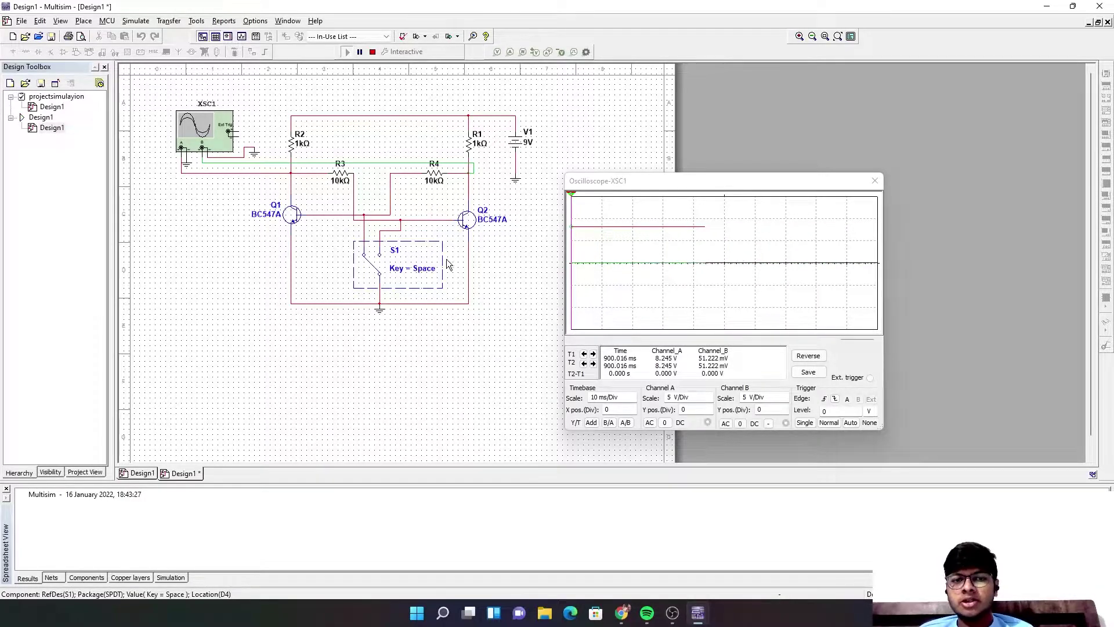
Flip S1 at slower intervals and examine the channel A and B traces for each switch position
click(401, 270)
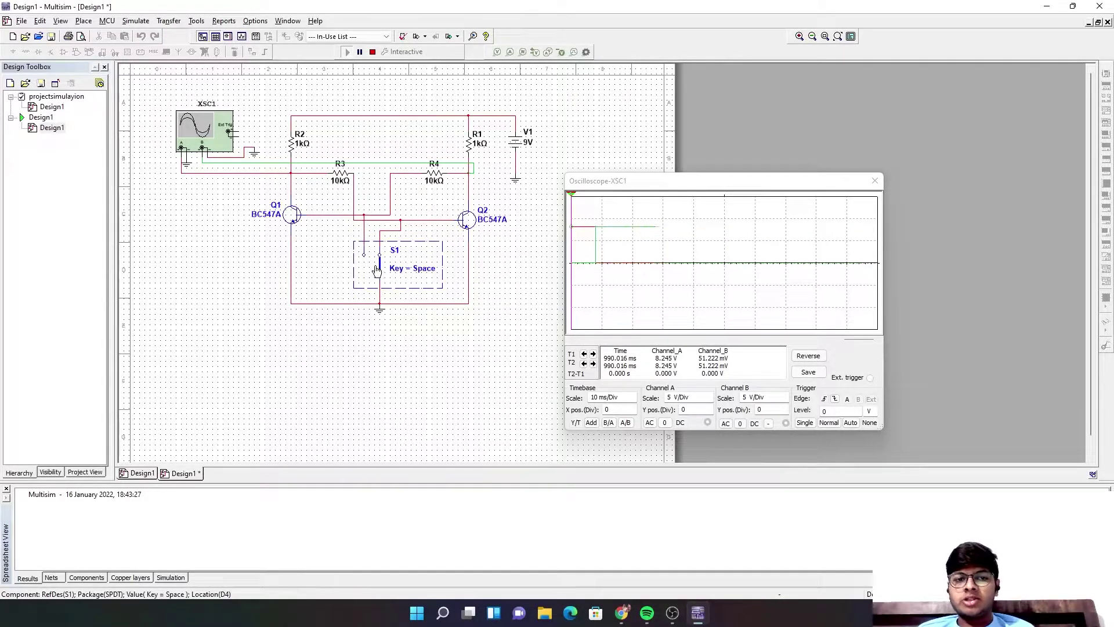
click(377, 271)
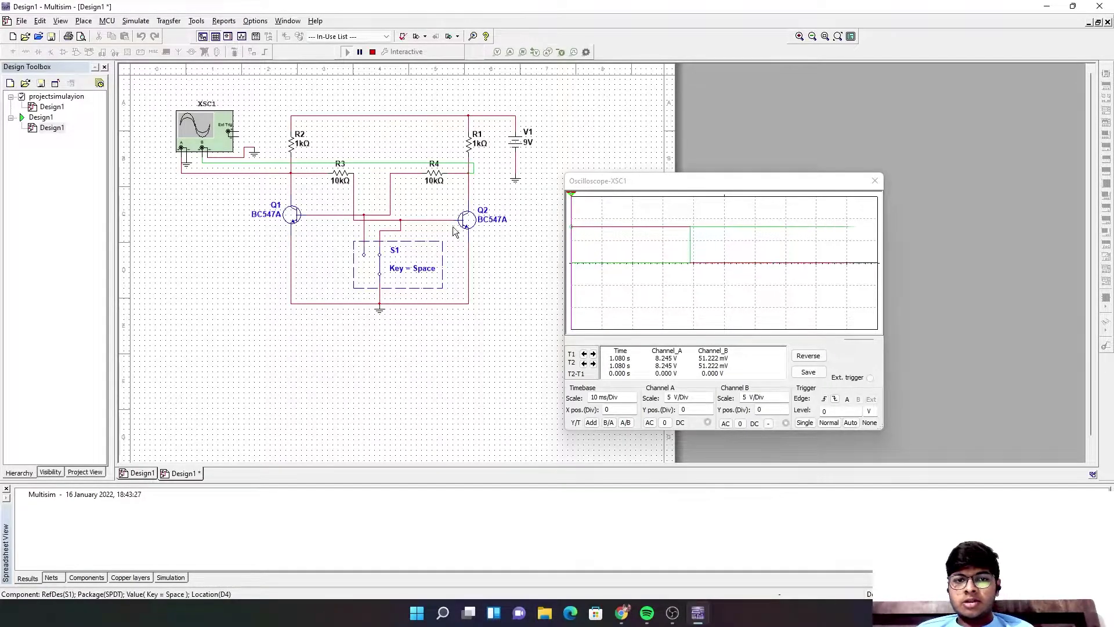
key(space)
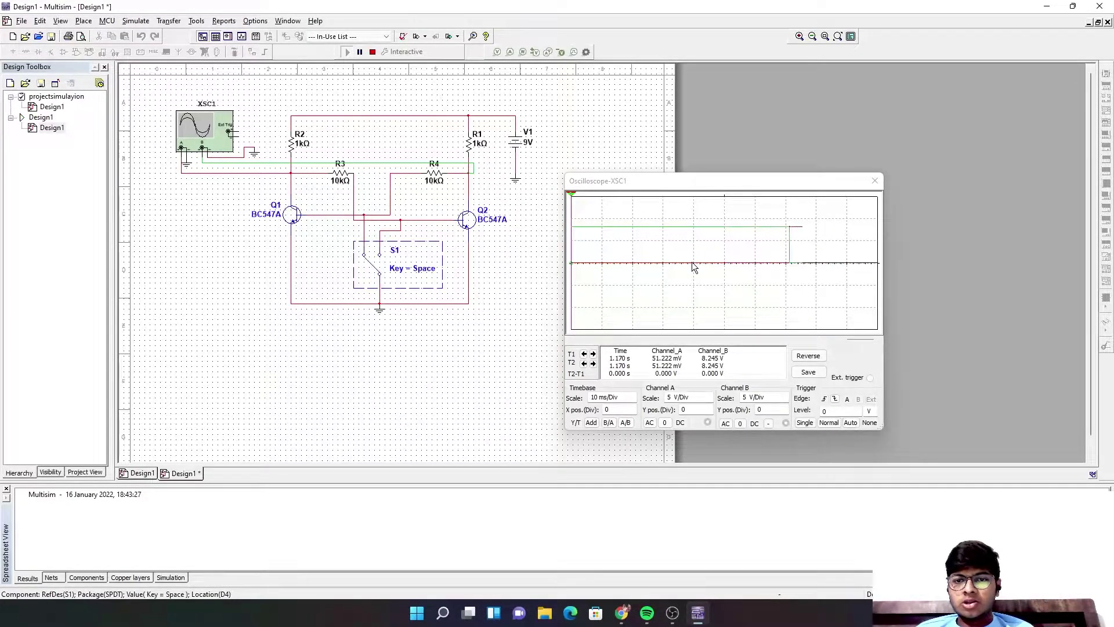
key(space)
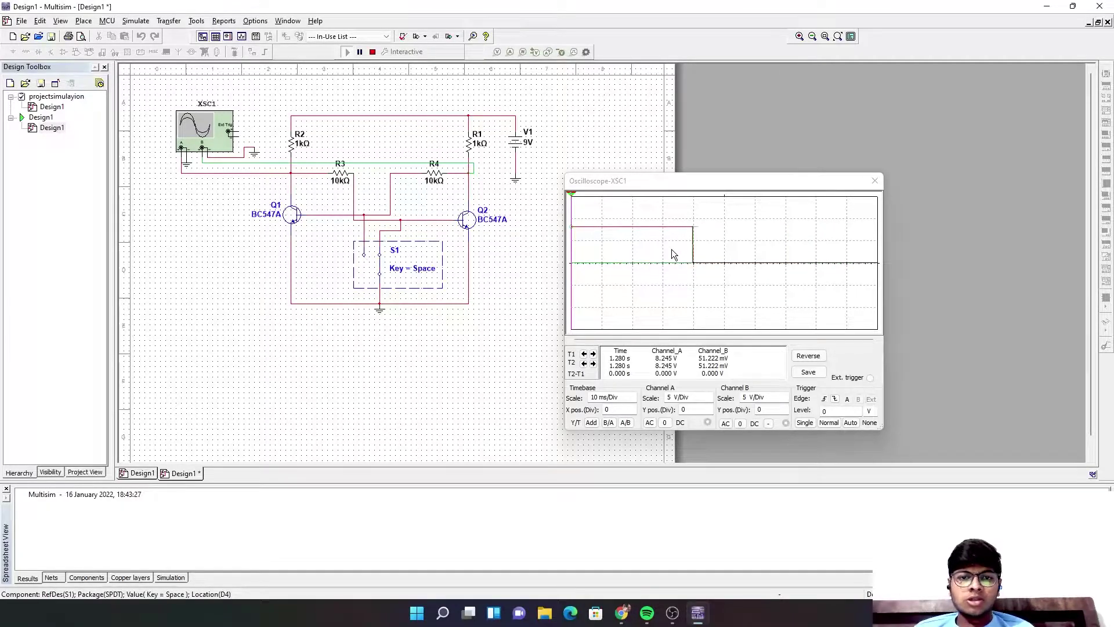
key(space)
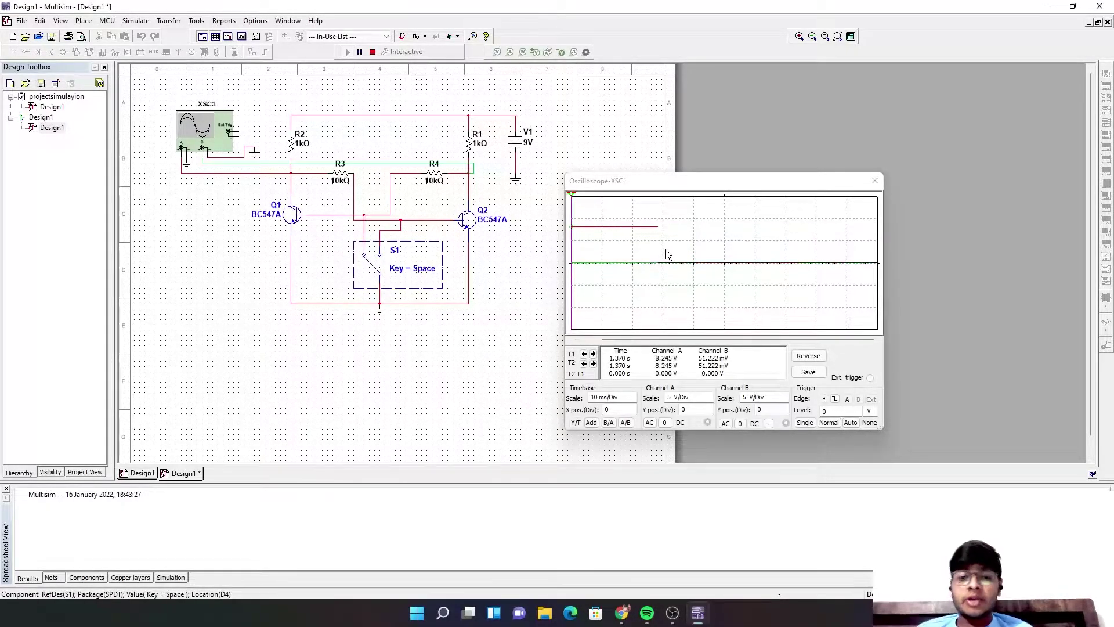
key(space)
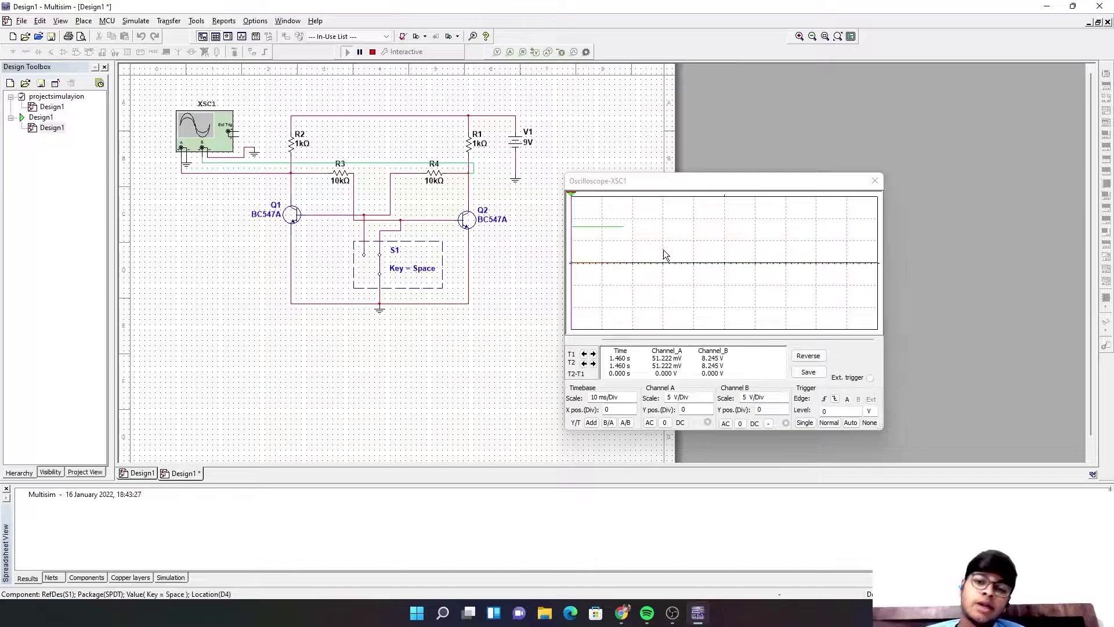
key(space)
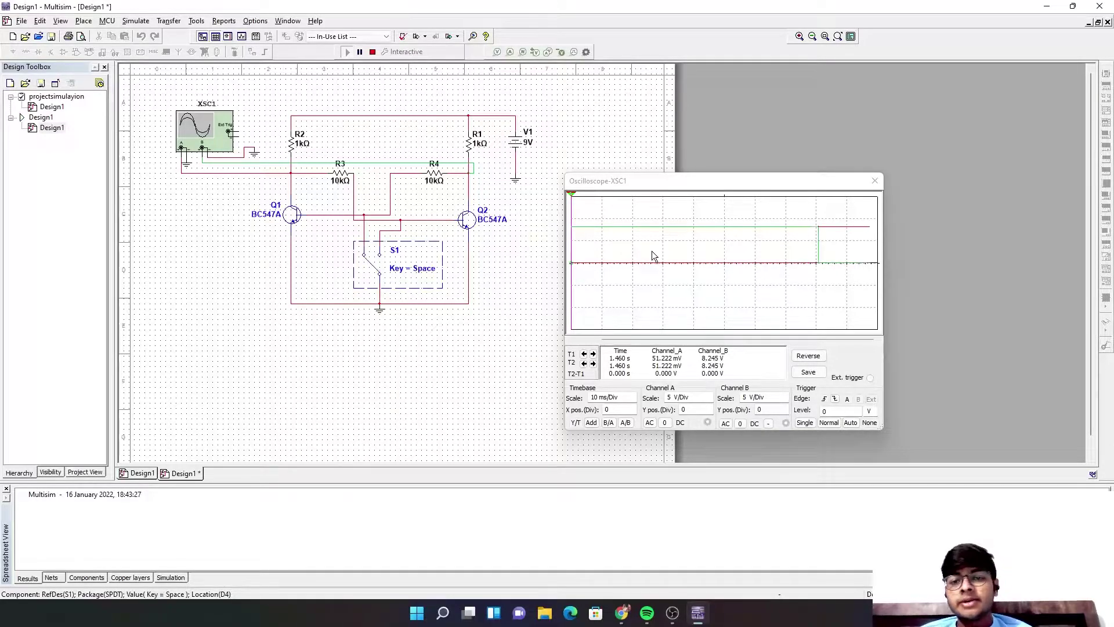